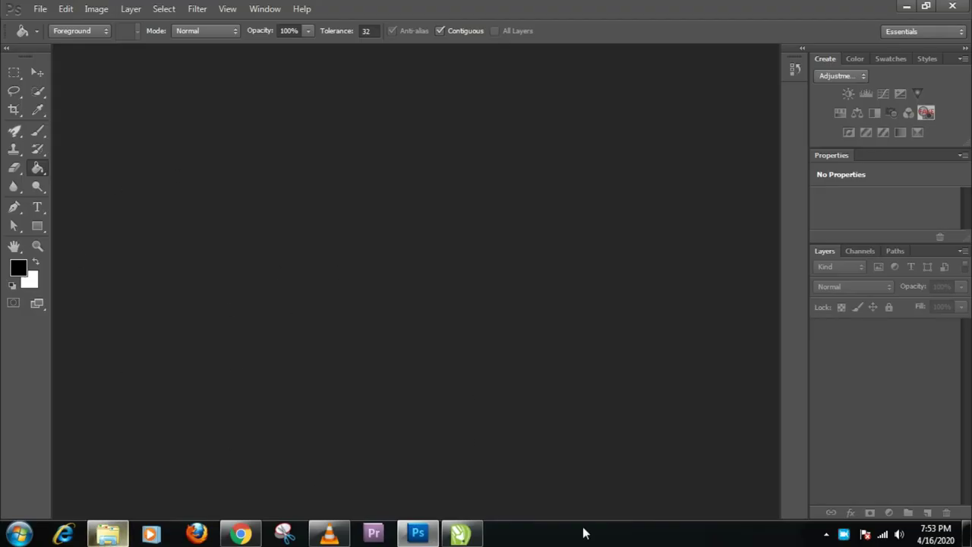
# Step: Set the CorelDRAW notes page size to 80 by 80 inches
pyautogui.click(461, 533)
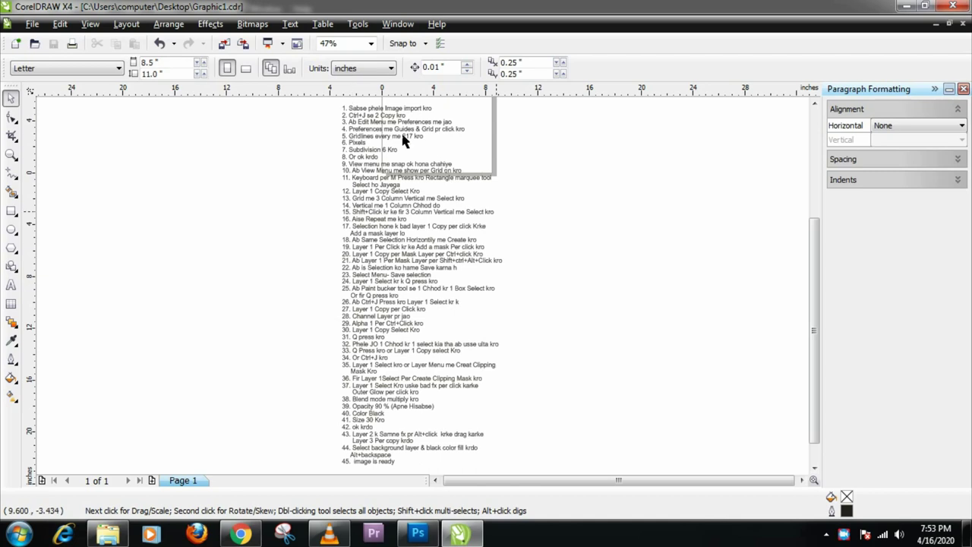
pyautogui.moveTo(336, 101); pyautogui.dragTo(496, 190)
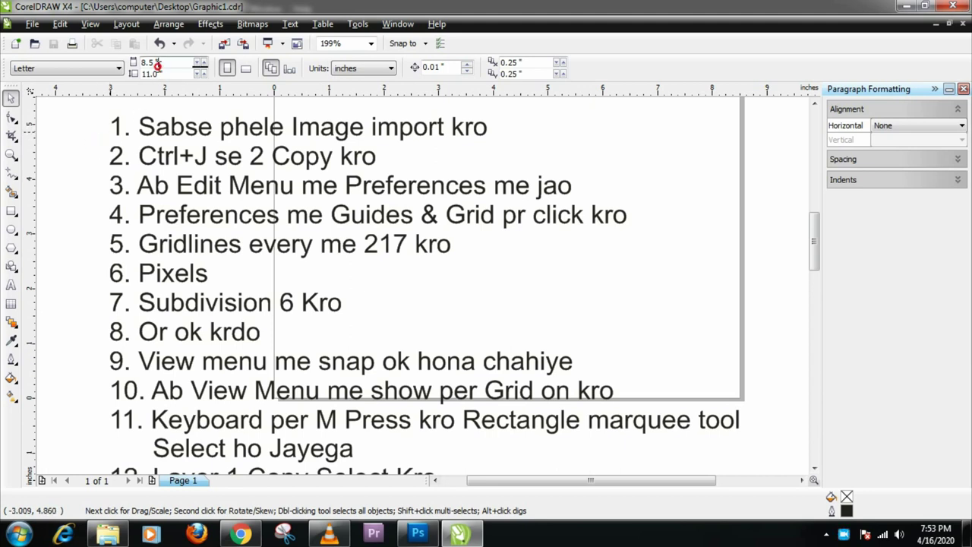
pyautogui.press('Tab')
pyautogui.write('80')
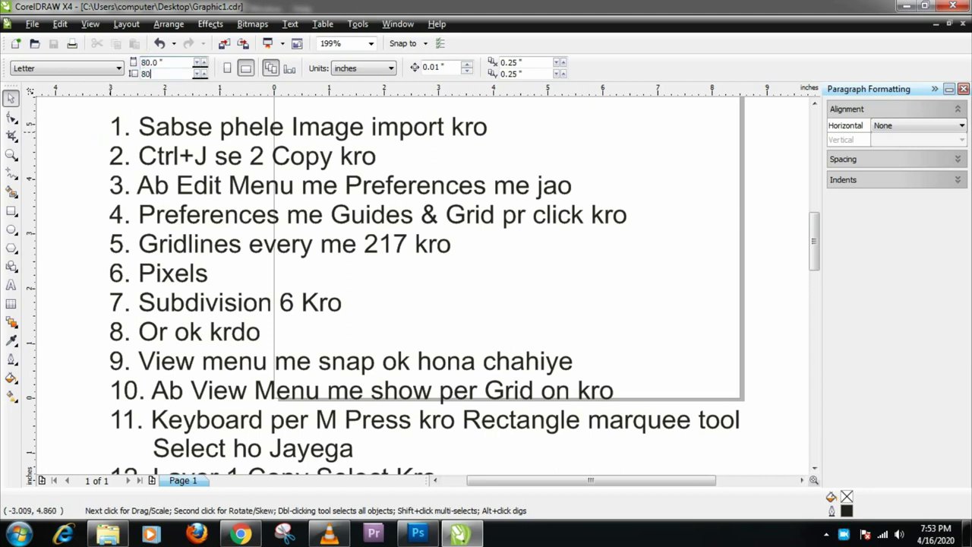
pyautogui.press('Return')
# Step: Zoom in to fit the top of the instruction list
pyautogui.moveTo(375, 260); pyautogui.dragTo(469, 324)
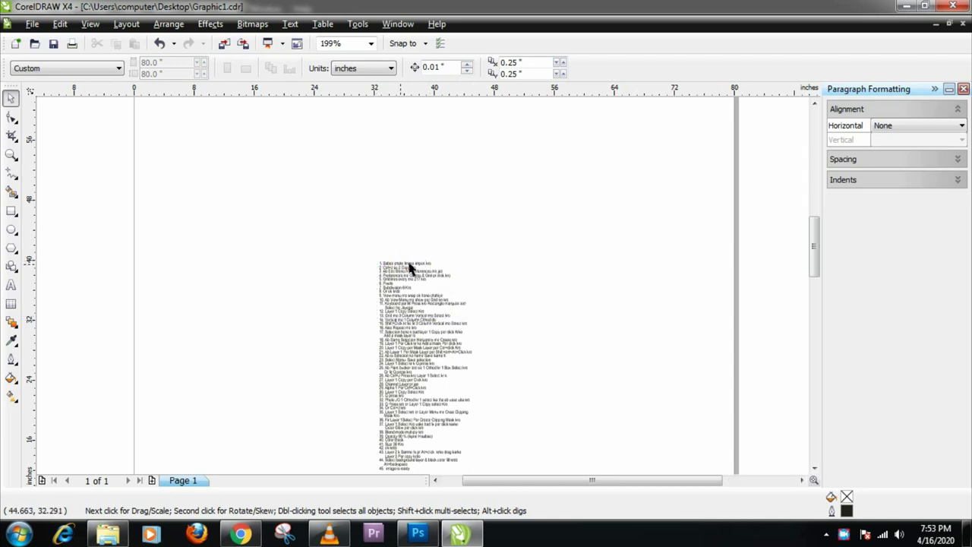
pyautogui.hotkey('shift', 'F2')
pyautogui.scroll(1, 784, 147)
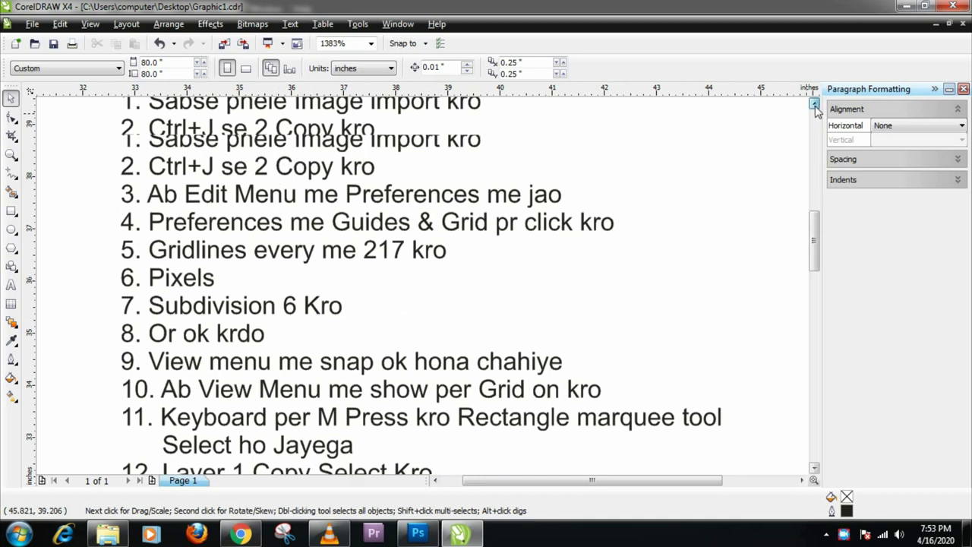
# Step: Review the first instruction line, then drag fff.jpg from Explorer into Photoshop
pyautogui.click(370, 150)
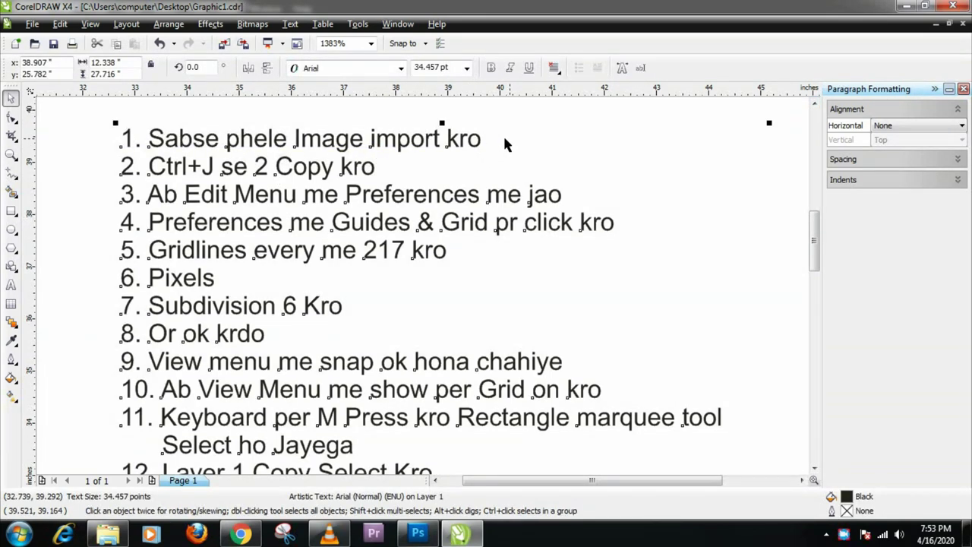
pyautogui.click(167, 144)
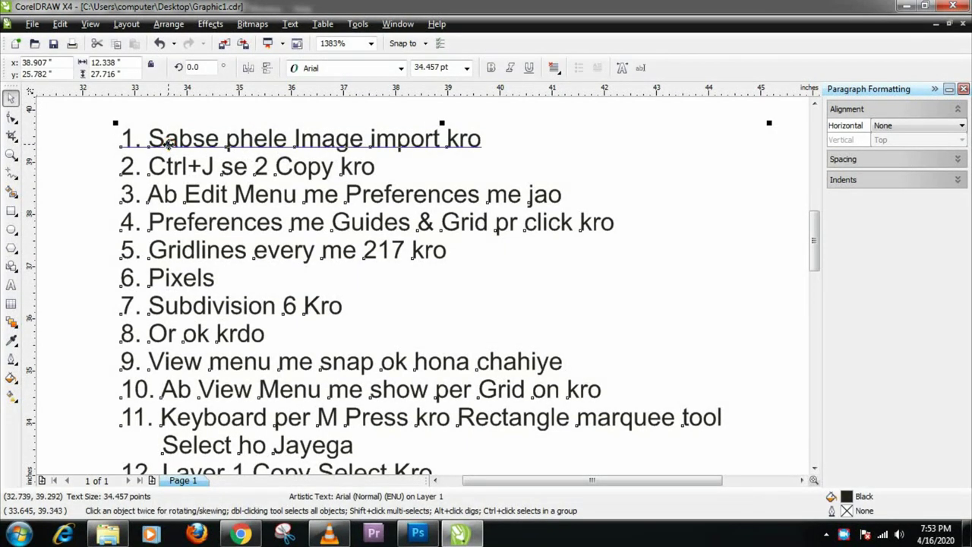
pyautogui.click(480, 142)
pyautogui.click(297, 140)
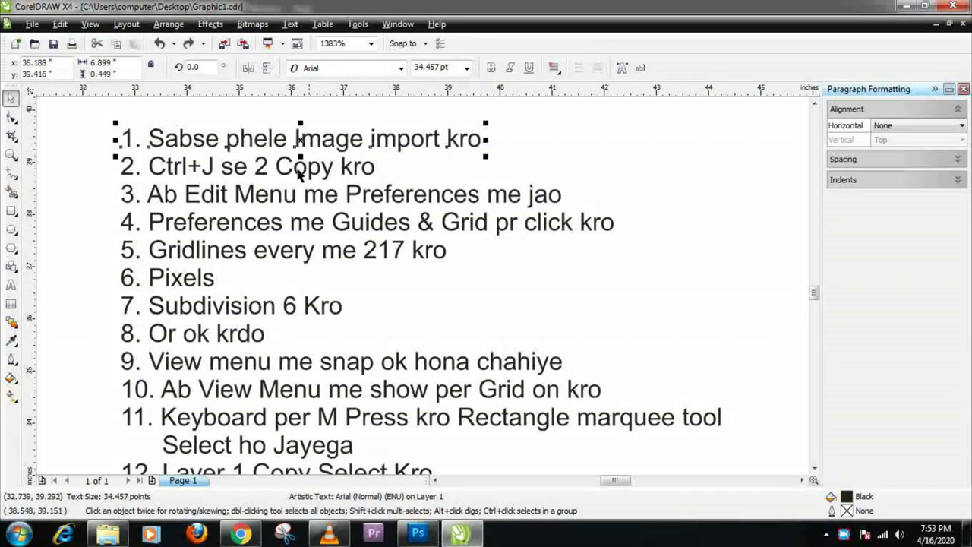
pyautogui.click(509, 135)
pyautogui.click(128, 536)
pyautogui.moveTo(173, 121)
pyautogui.mouseDown()
pyautogui.moveTo(416, 541)
pyautogui.moveTo(392, 264)
pyautogui.mouseUp()
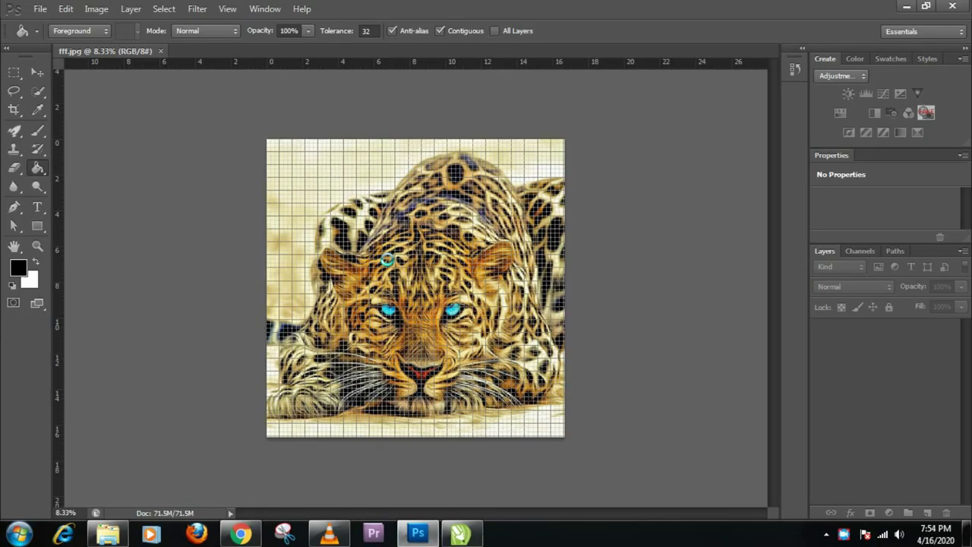
# Step: Hide the grid overlay on the leopard image and check step 2 in the notes
pyautogui.click(227, 9)
pyautogui.moveTo(238, 220)
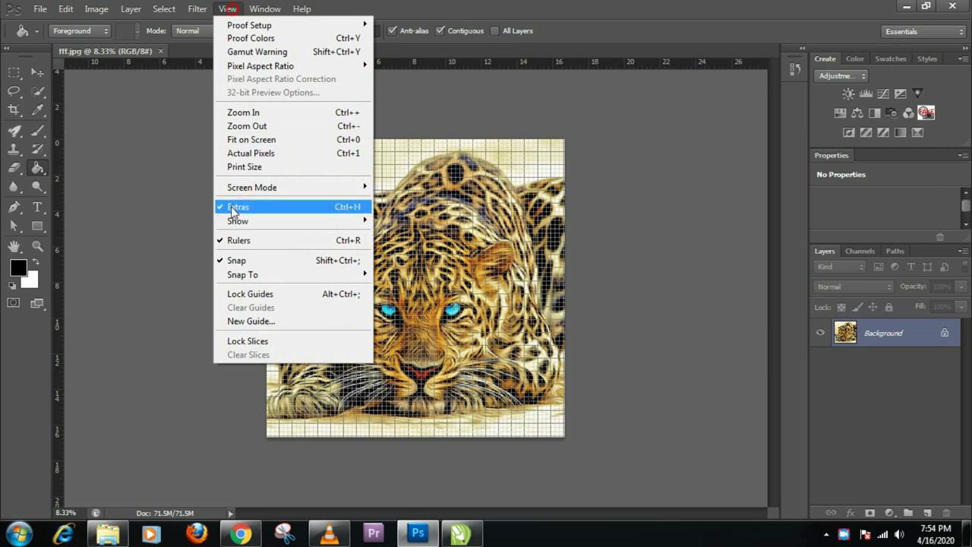
pyautogui.click(425, 260)
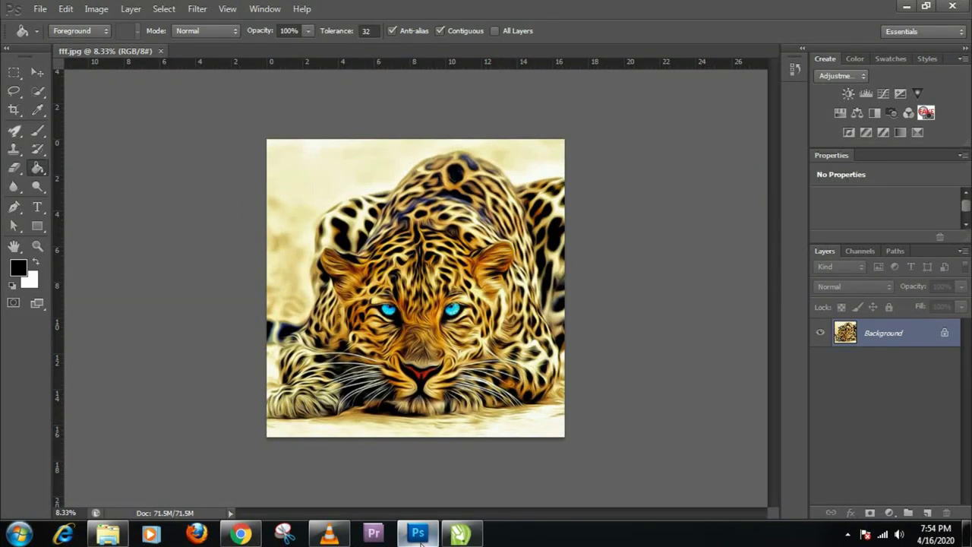
pyautogui.click(464, 533)
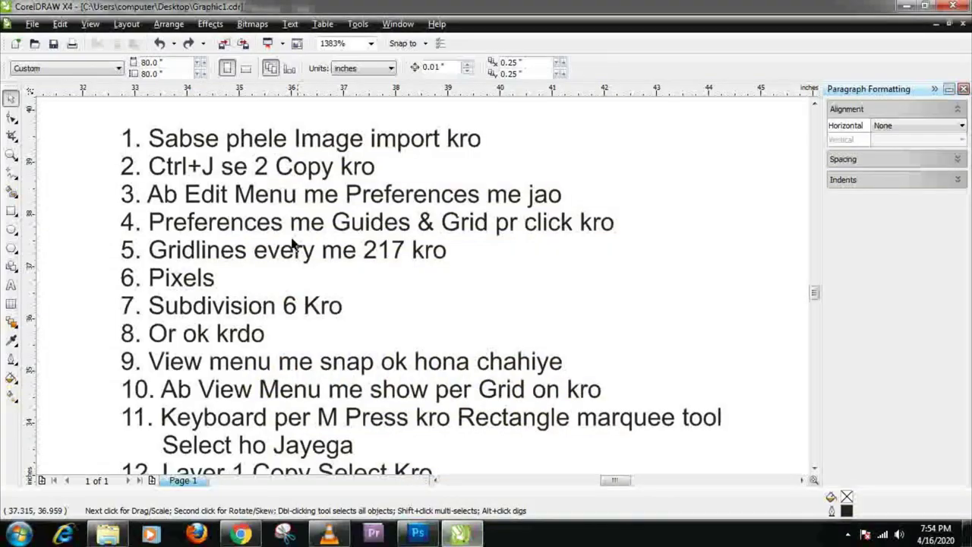
pyautogui.click(160, 174)
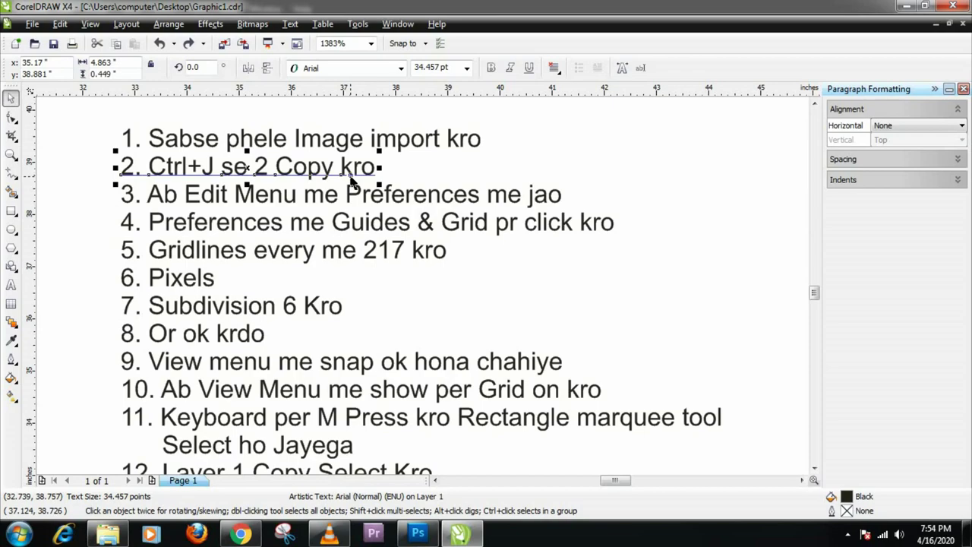
# Step: Duplicate the leopard image onto new layers with Ctrl+J
pyautogui.hotkey('alt', 'Tab')
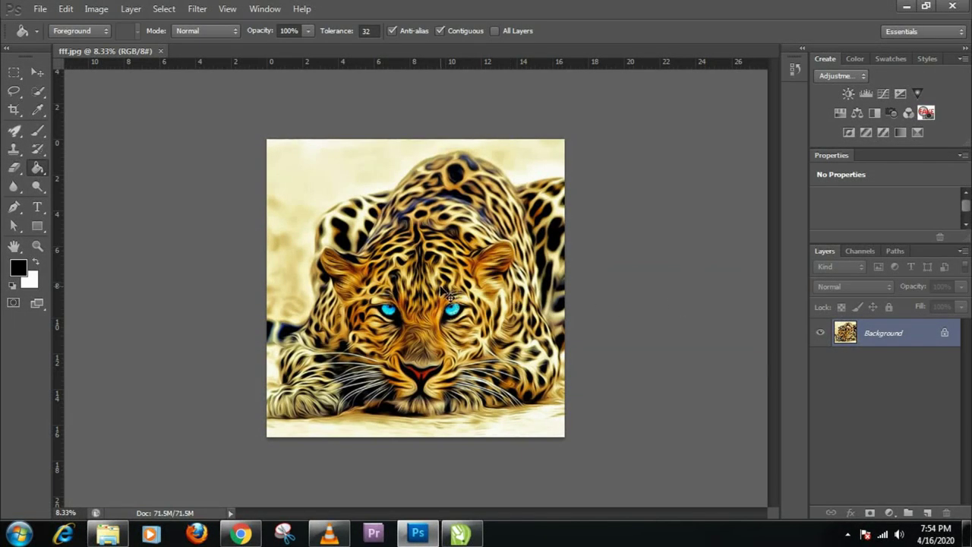
pyautogui.hotkey('ctrl', 'j')
pyautogui.hotkey('ctrl', 'j')
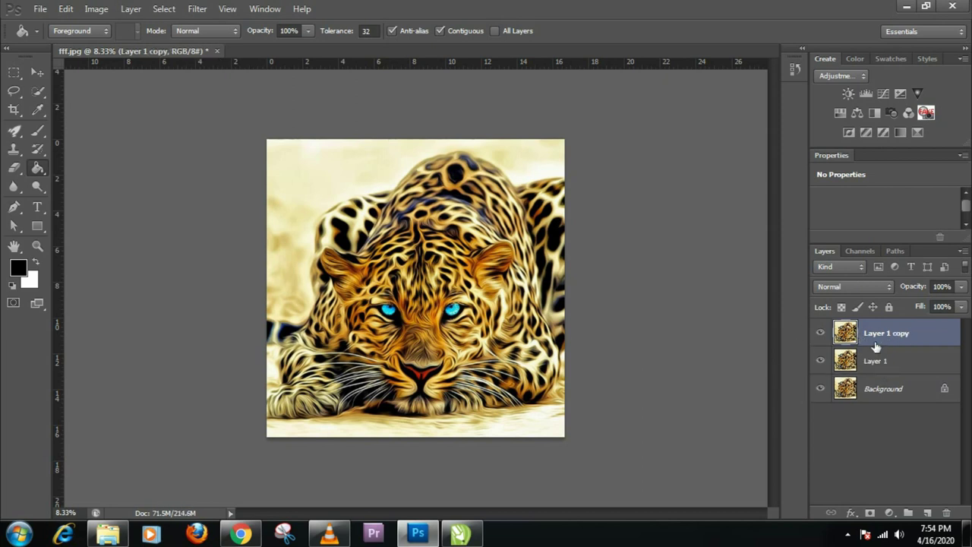
pyautogui.hotkey('alt', 'Tab')
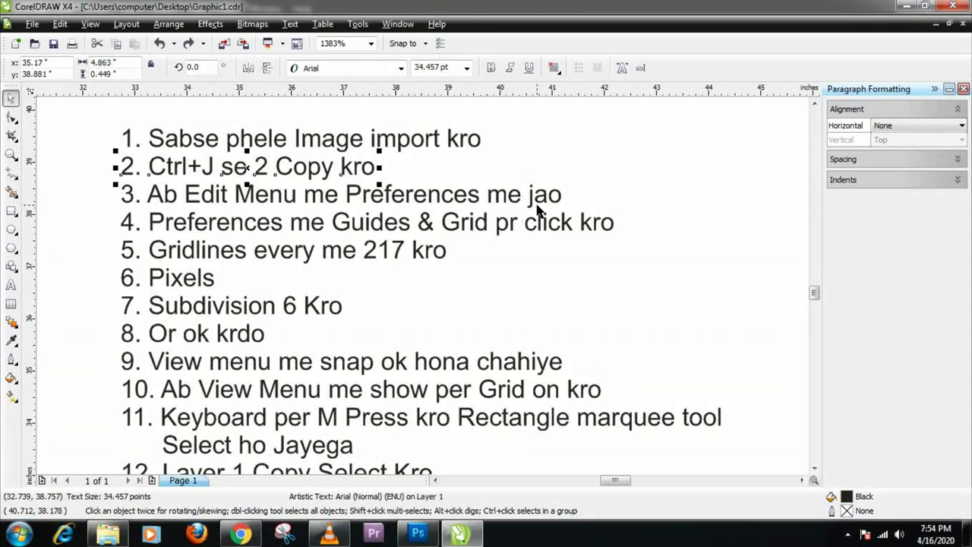
pyautogui.hotkey('alt', 'Tab')
# Step: Open the Guides, Grid & Slices preferences, following steps 3–5 in the notes
pyautogui.click(66, 8)
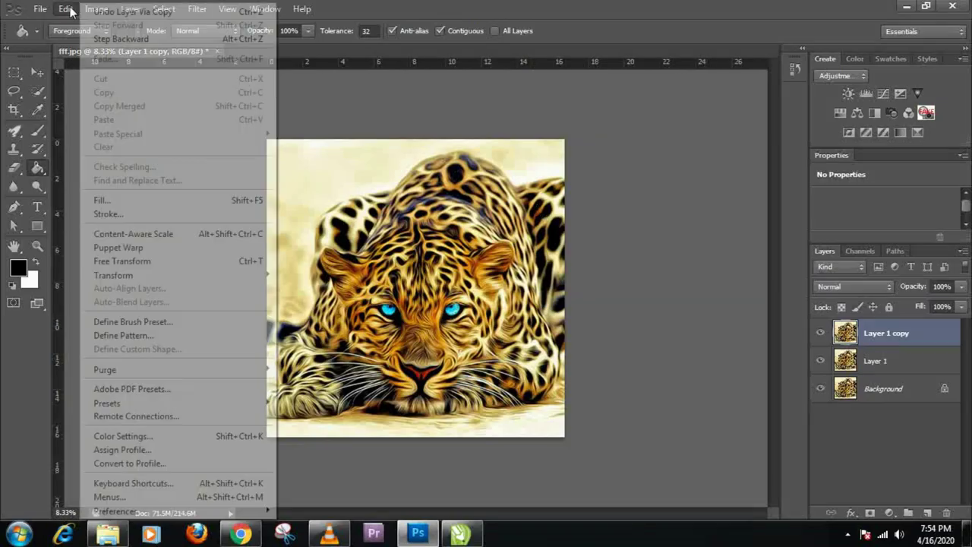
pyautogui.moveTo(115, 511)
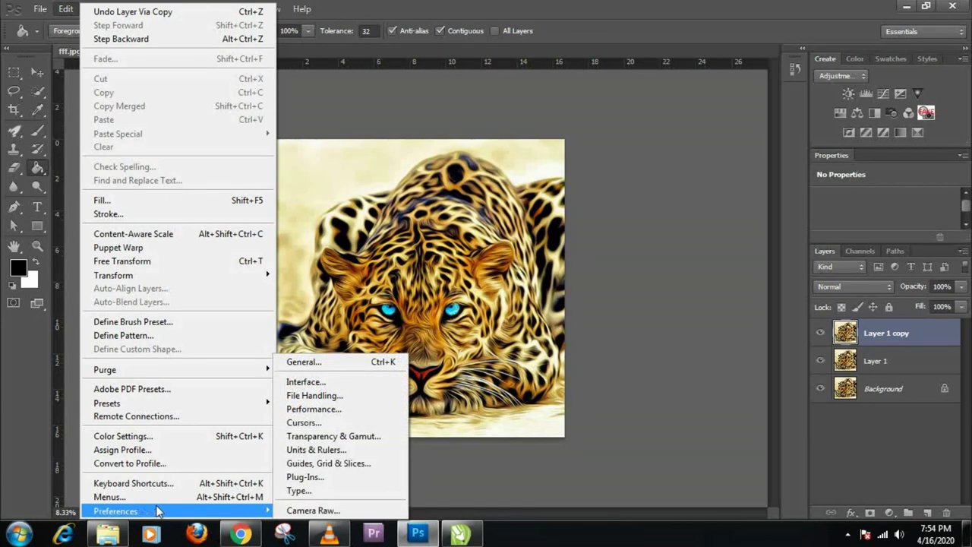
pyautogui.hotkey('alt', 'Tab')
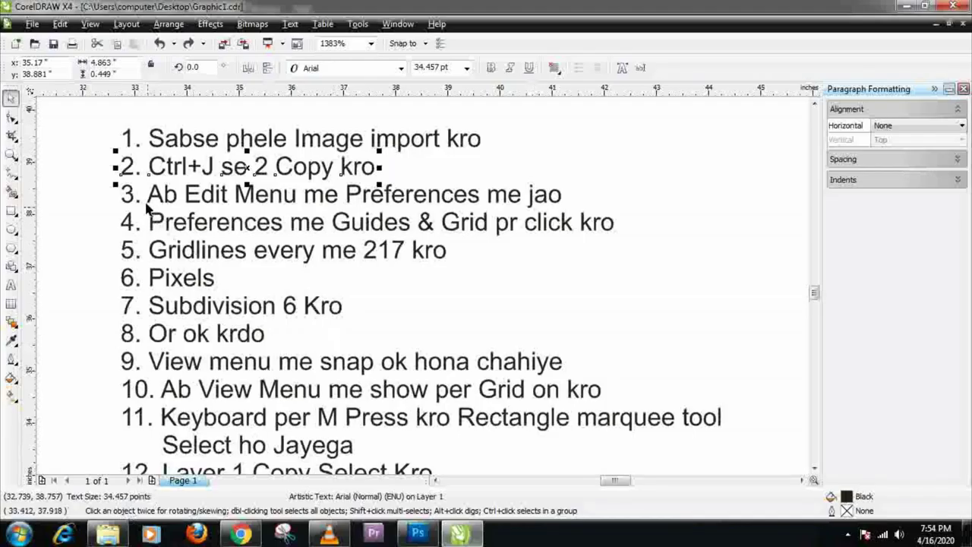
pyautogui.click(162, 194)
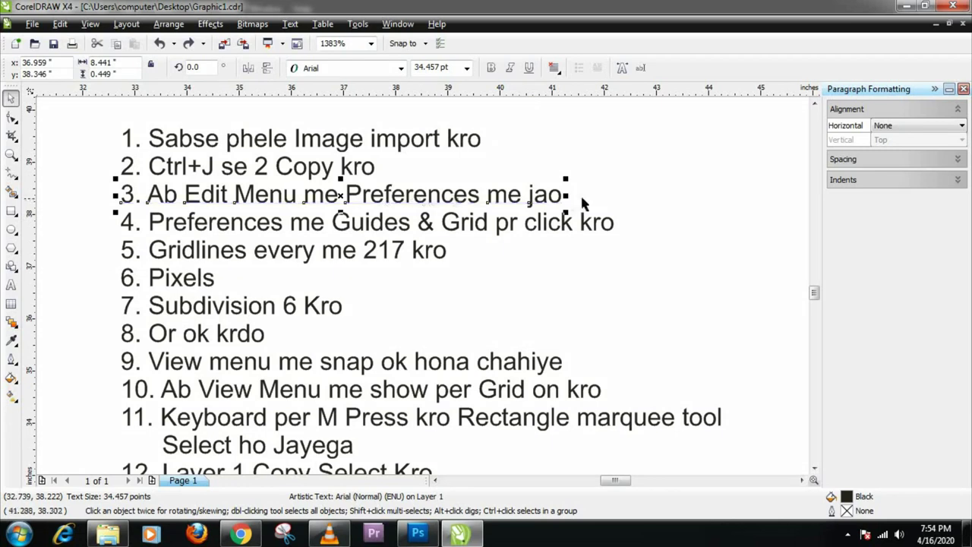
pyautogui.click(221, 226)
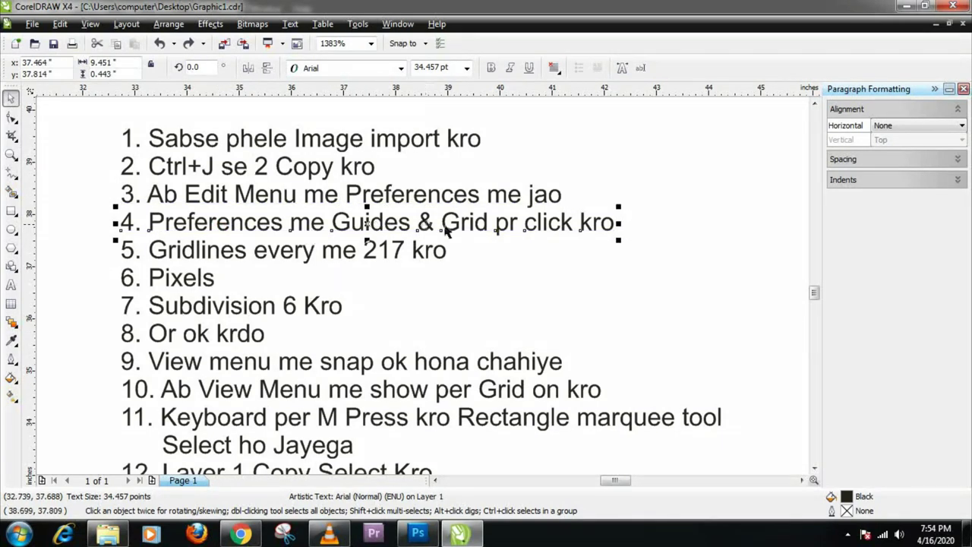
pyautogui.moveTo(616, 227); pyautogui.dragTo(616, 227)
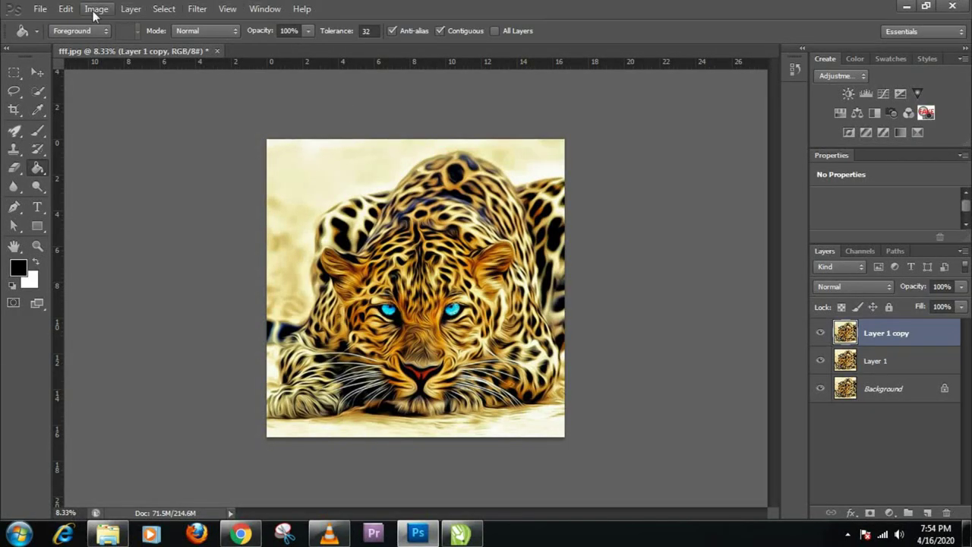
pyautogui.click(75, 13)
pyautogui.moveTo(115, 510)
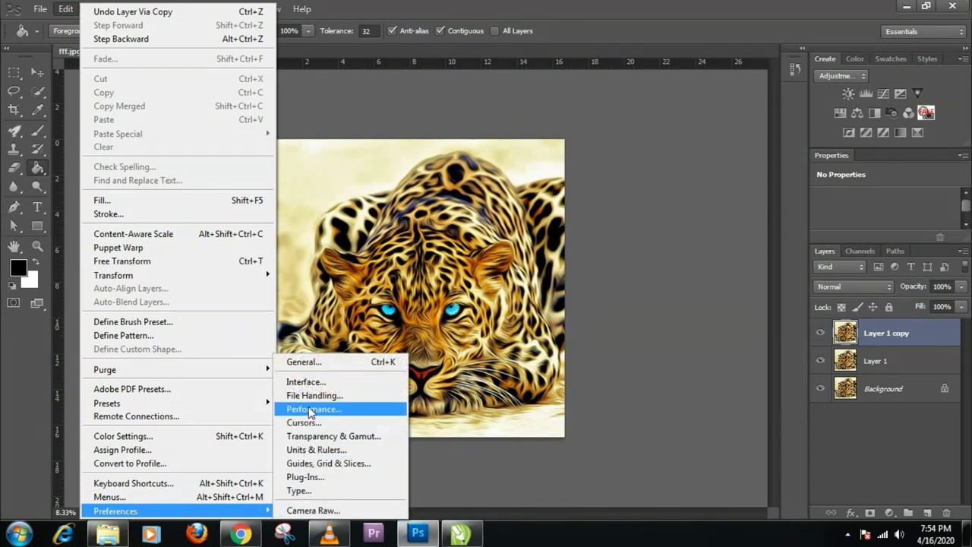
pyautogui.click(314, 464)
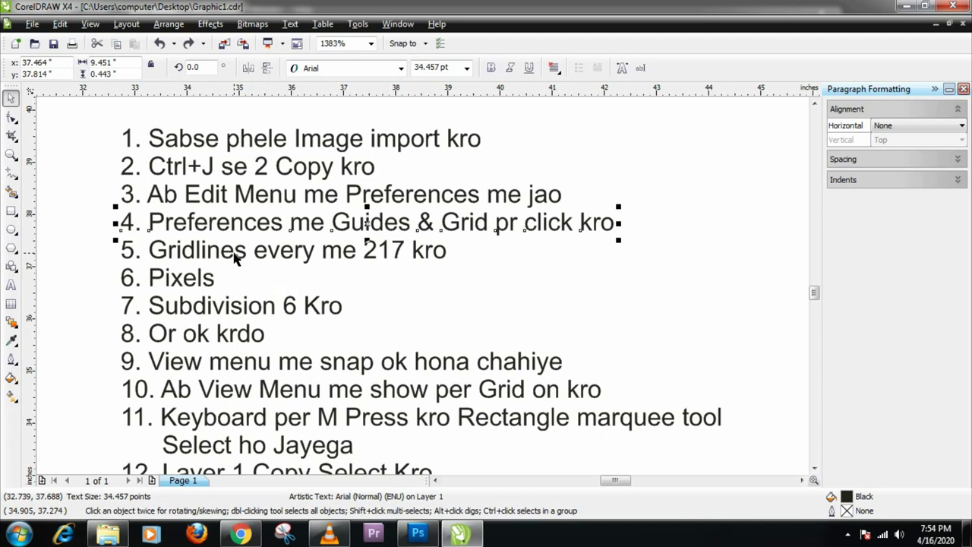
pyautogui.click(234, 257)
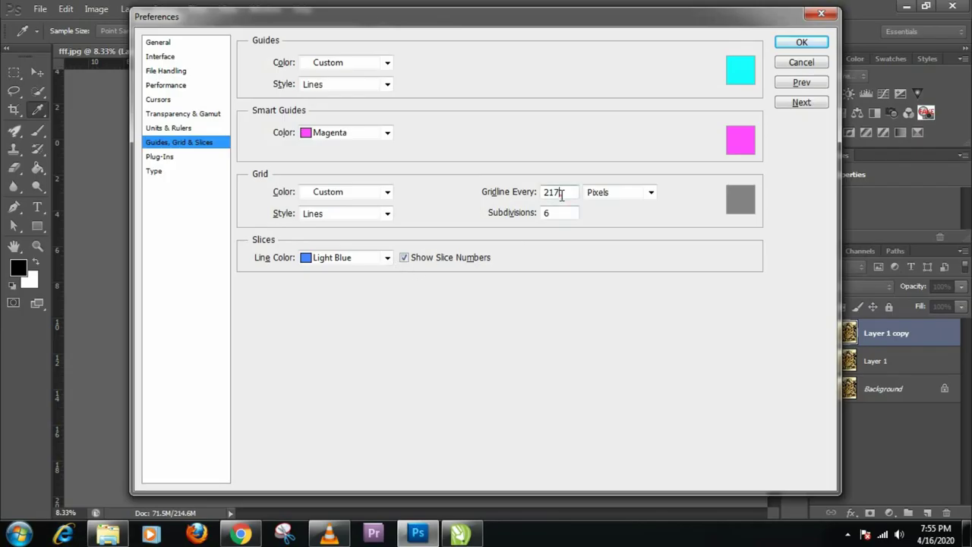
# Step: Set the gridline spacing to every 217 pixels
pyautogui.doubleClick(562, 194)
pyautogui.click(651, 192)
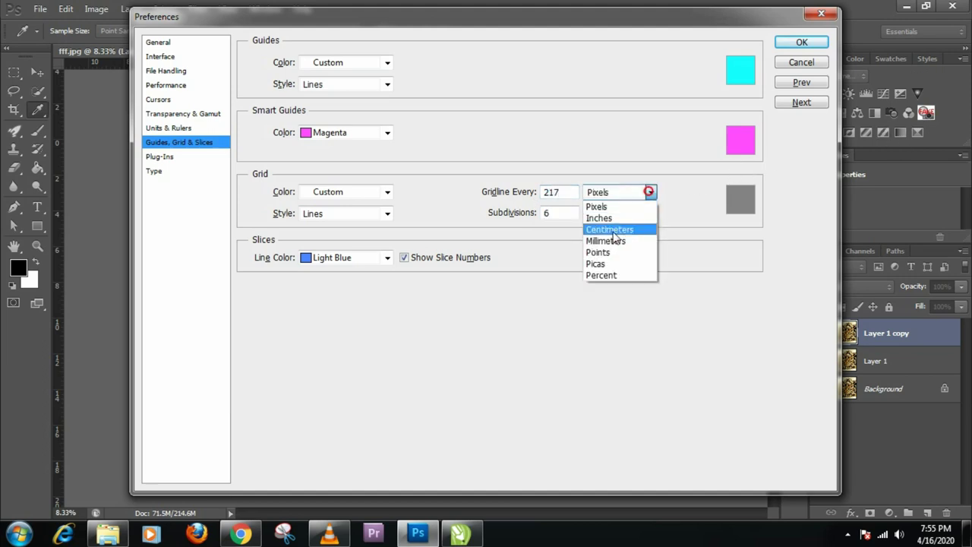
pyautogui.click(598, 207)
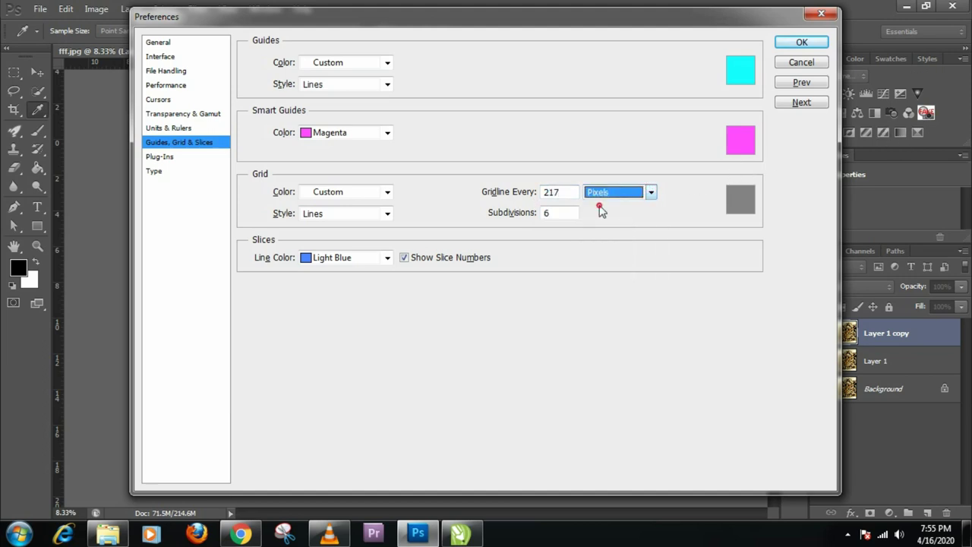
pyautogui.hotkey('alt', 'Tab')
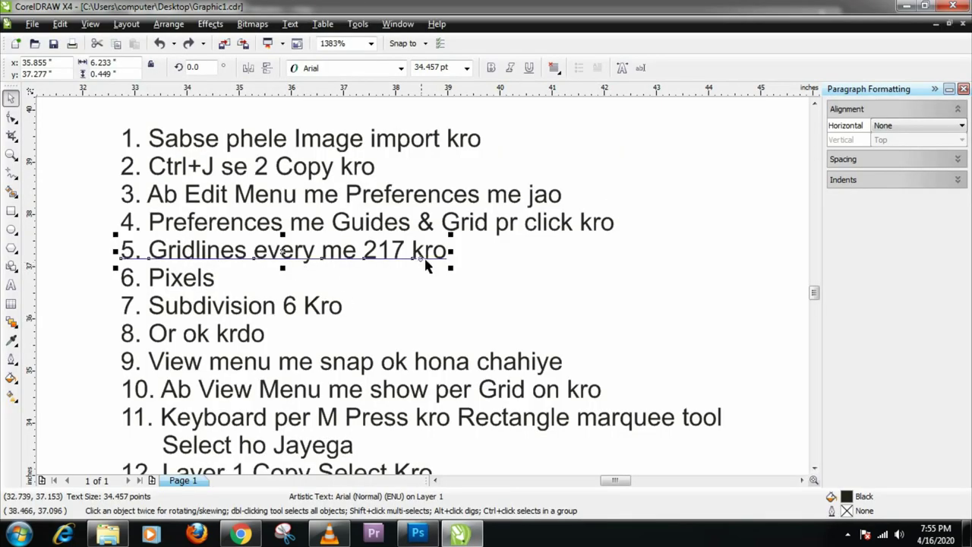
pyautogui.click(199, 287)
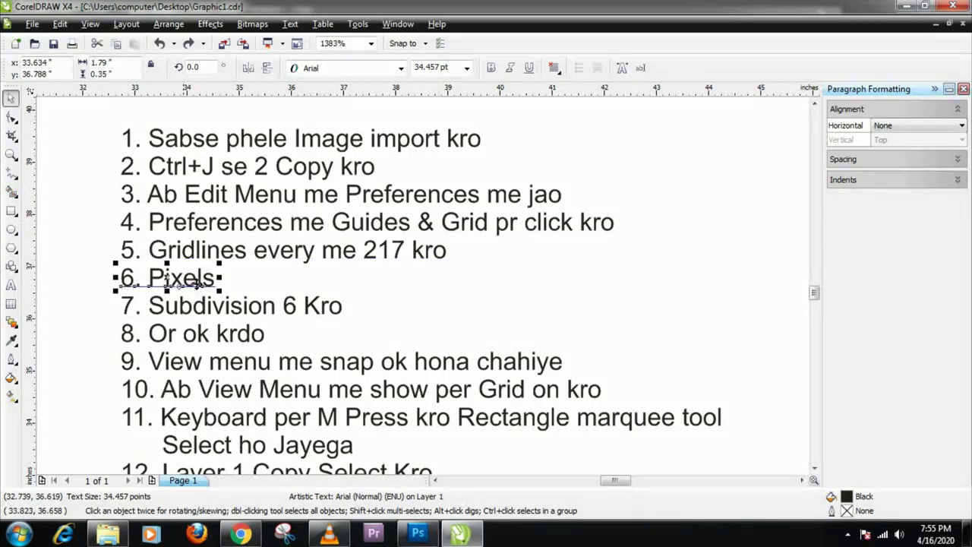
pyautogui.hotkey('alt', 'Tab')
pyautogui.hotkey('alt', 'Tab')
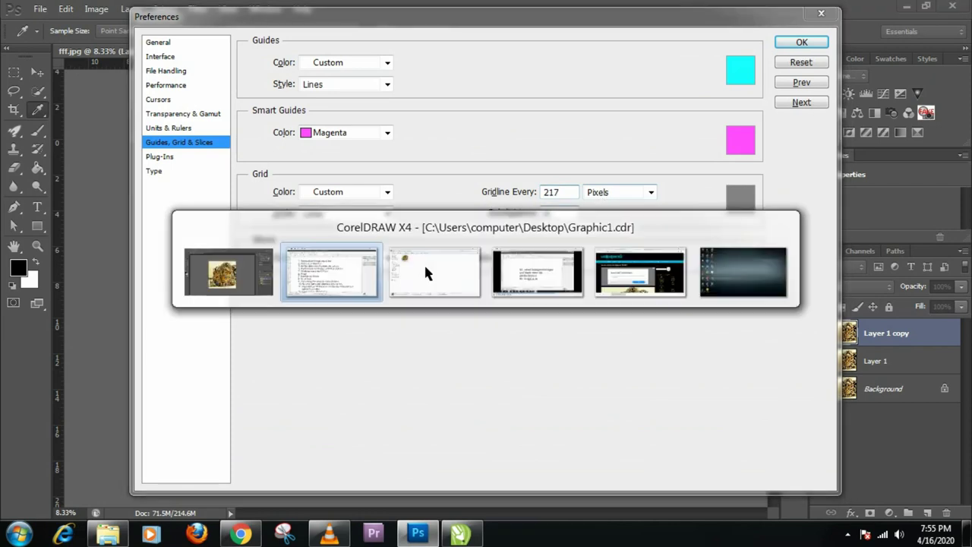
pyautogui.click(178, 311)
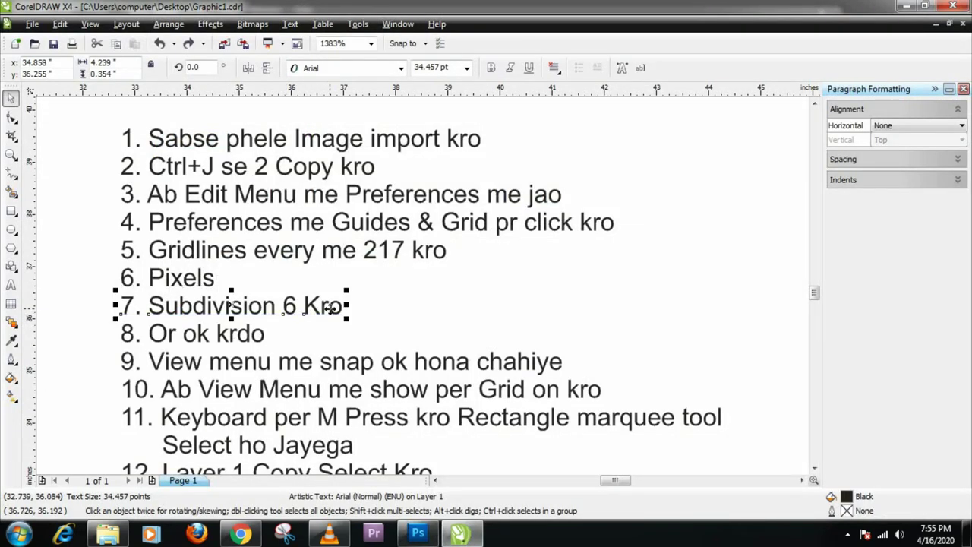
pyautogui.click(525, 314)
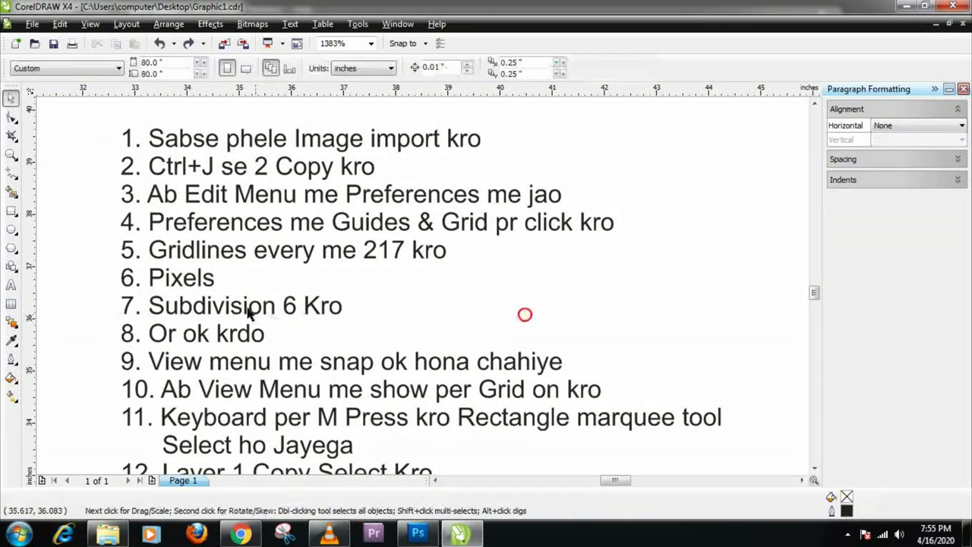
pyautogui.hotkey('alt', 'Tab')
# Step: Set grid subdivisions to 6 and confirm the preferences with OK
pyautogui.click(404, 258)
pyautogui.press('Tab')
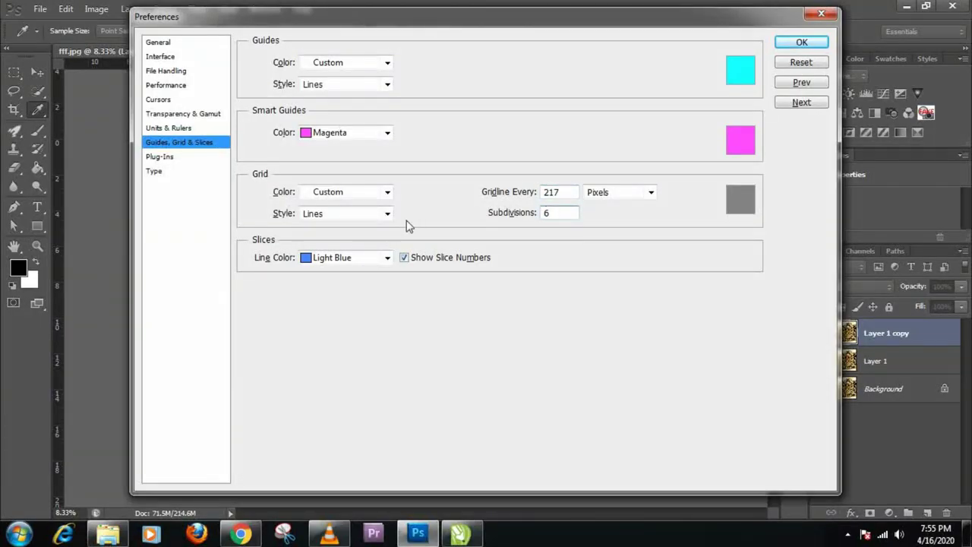
pyautogui.hotkey('alt', 'Tab')
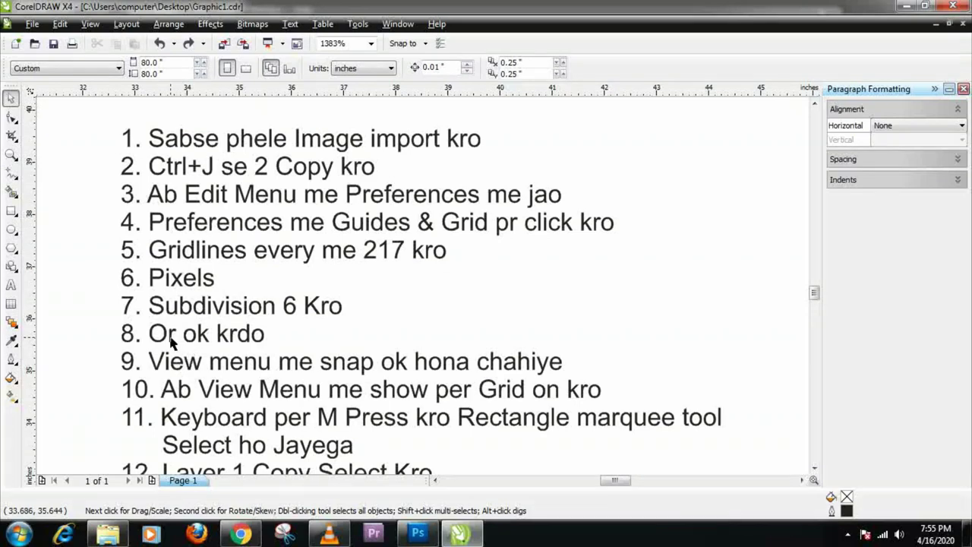
pyautogui.click(171, 342)
pyautogui.hotkey('alt', 'Tab')
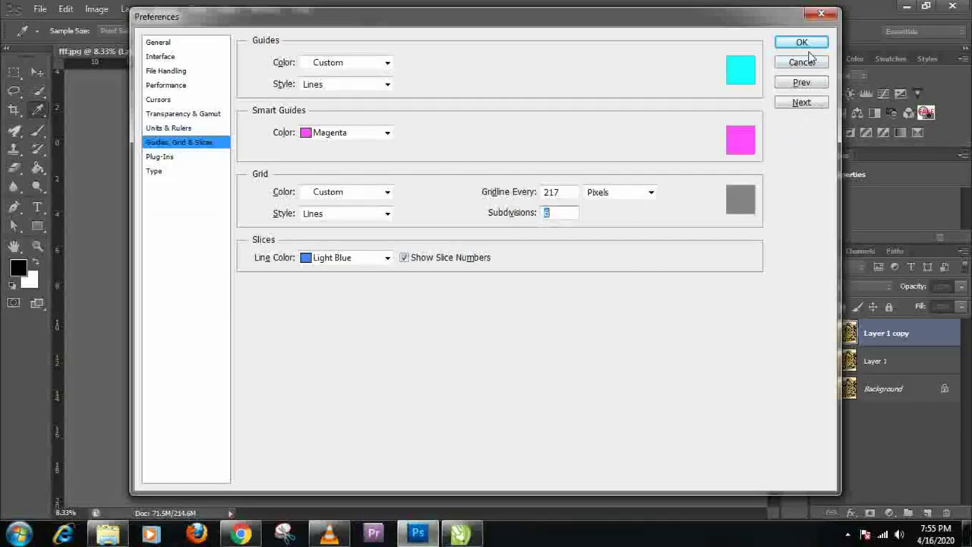
pyautogui.click(808, 47)
pyautogui.hotkey('alt', 'Tab')
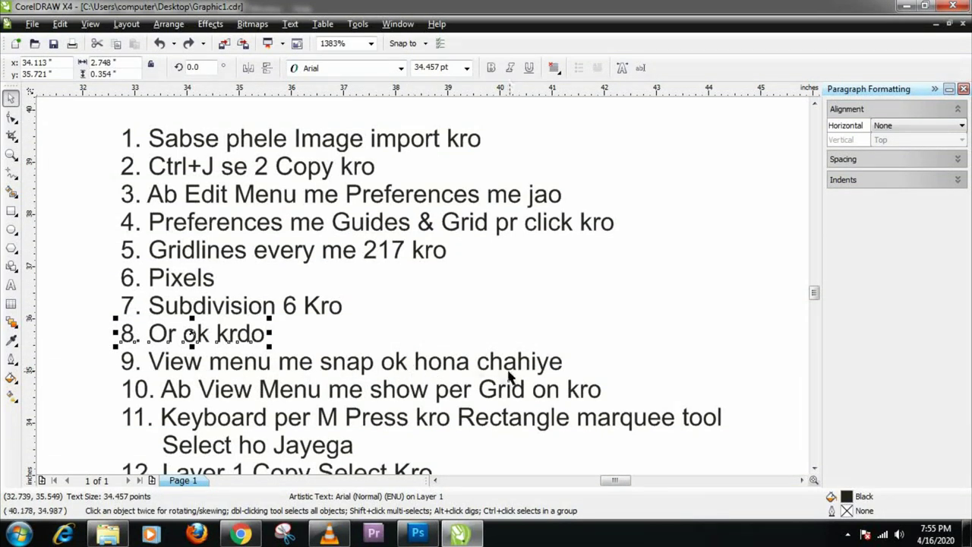
pyautogui.hotkey('alt', 'Tab')
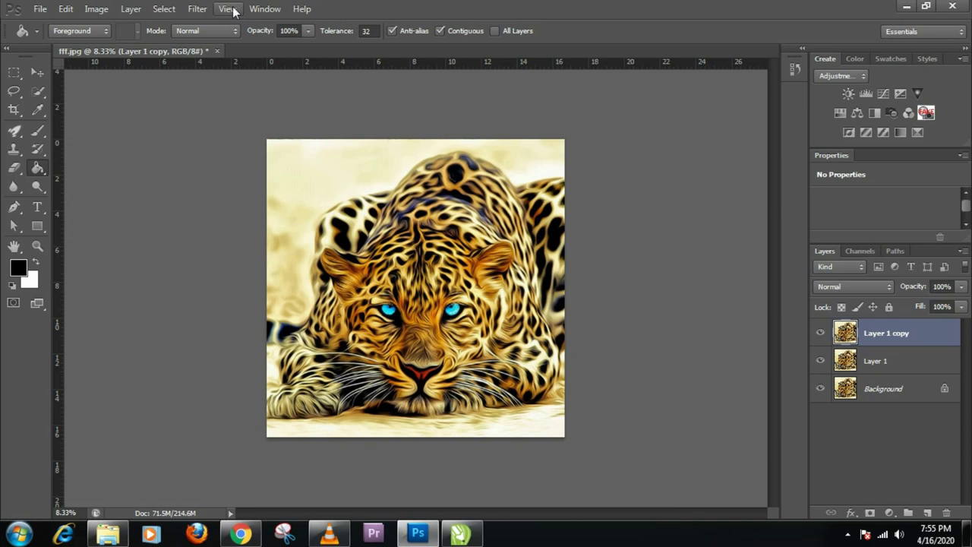
# Step: Toggle View > Snap for the leopard document, checking it against step 9
pyautogui.click(229, 9)
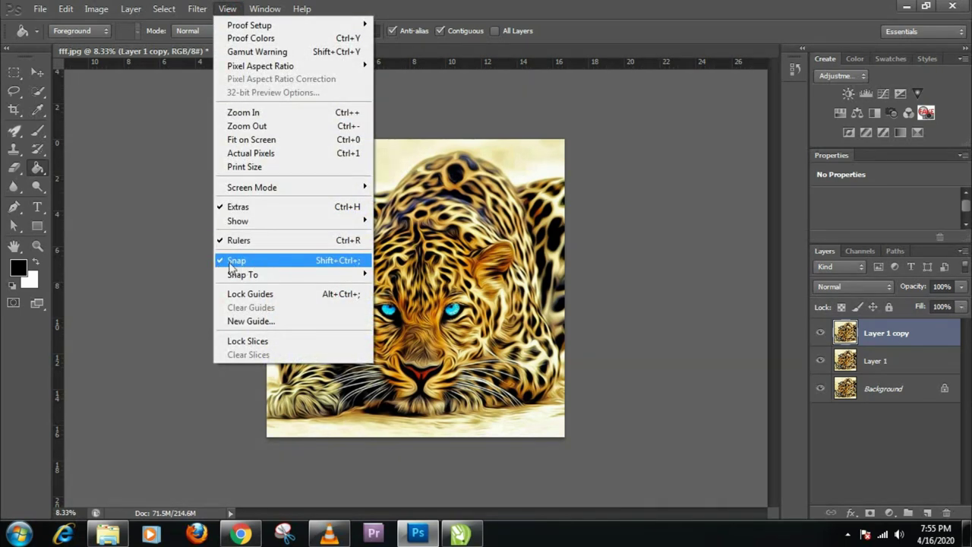
pyautogui.click(220, 264)
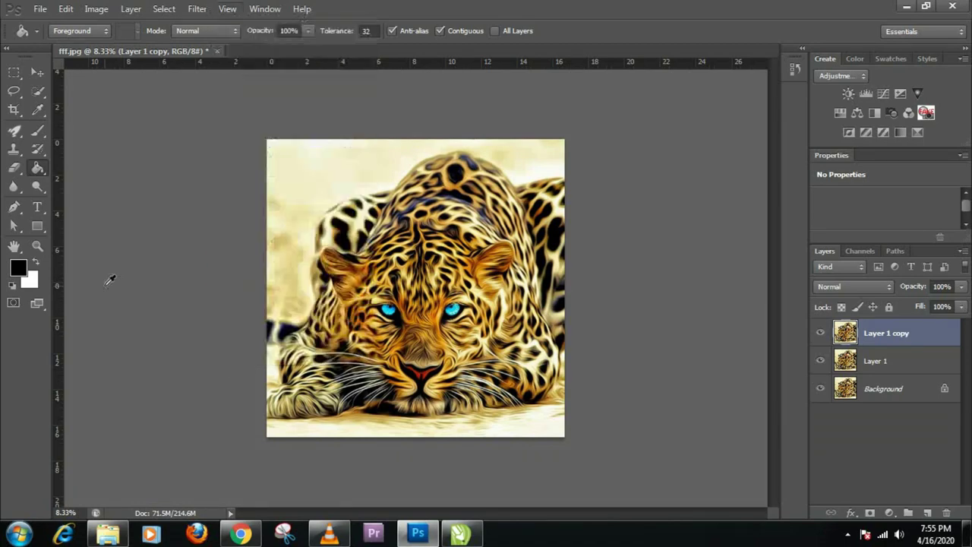
pyautogui.hotkey('alt', 'Tab')
pyautogui.click(359, 368)
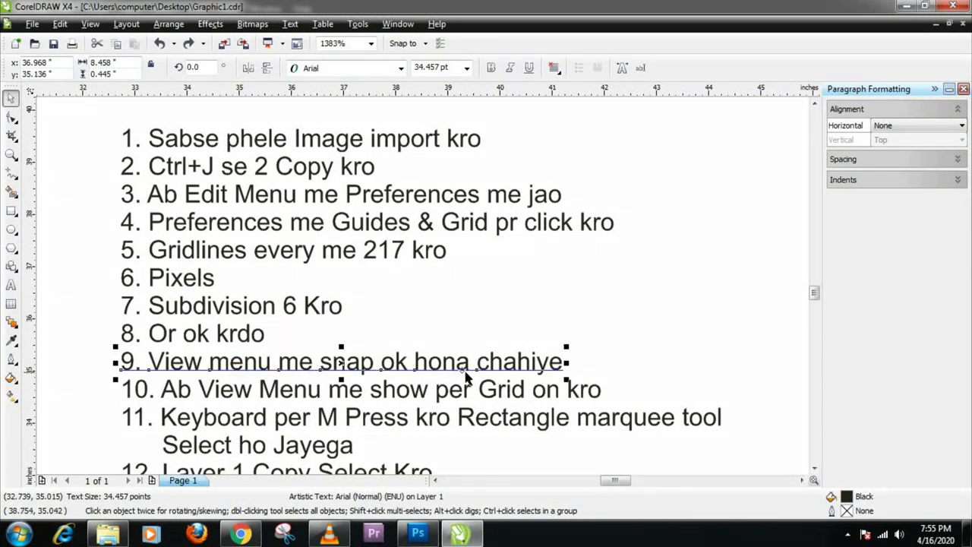
pyautogui.hotkey('alt', 'Tab')
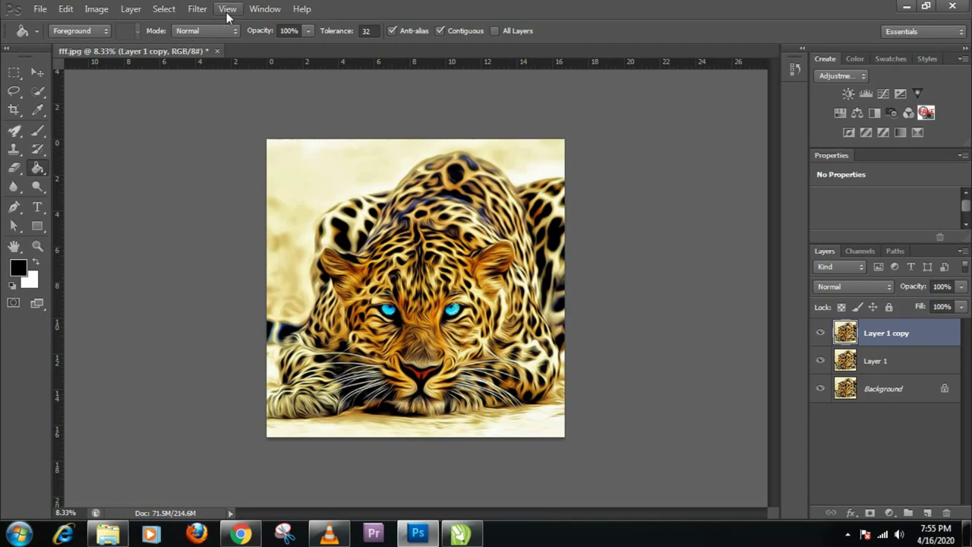
# Step: Confirm Snap is on, then scroll the CorelDRAW notes to reveal steps 10–17
pyautogui.click(227, 11)
pyautogui.click(256, 259)
pyautogui.hotkey('alt', 'Tab')
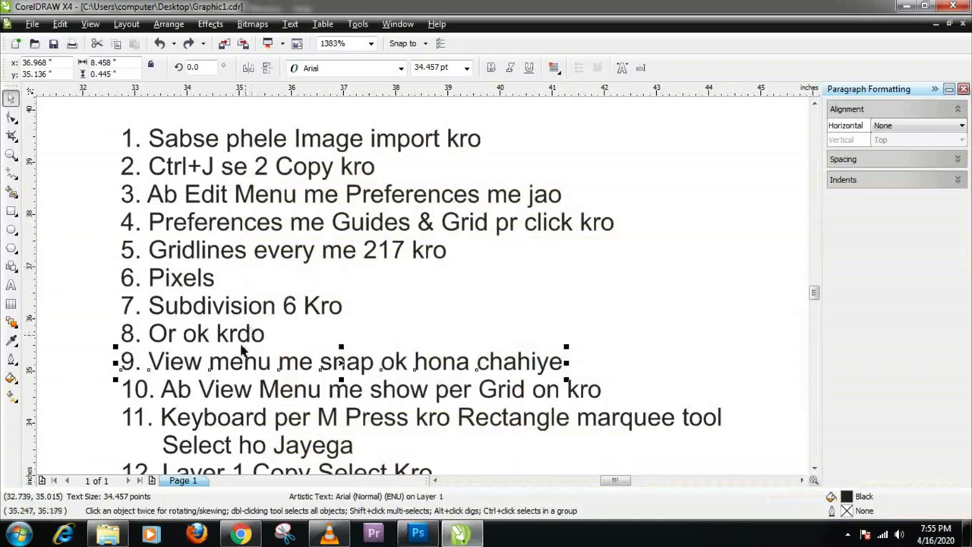
pyautogui.click(814, 469)
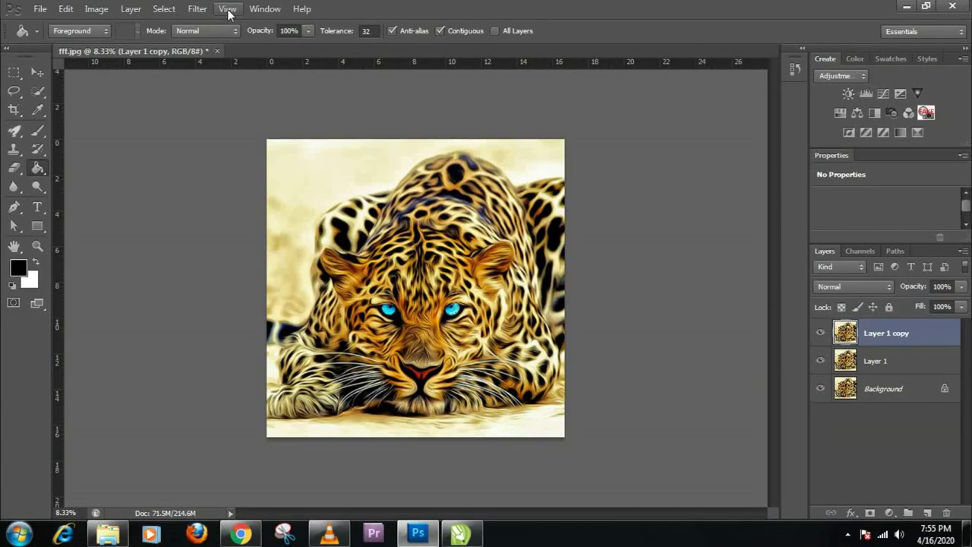
# Step: Show the grid over the leopard image and zoom in with Ctrl++
pyautogui.click(227, 9)
pyautogui.moveTo(237, 220)
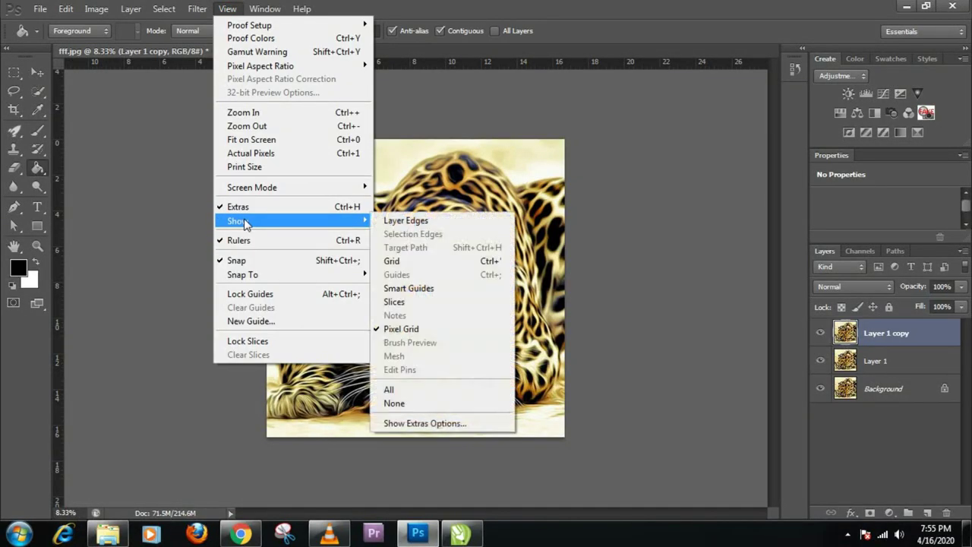
pyautogui.click(392, 261)
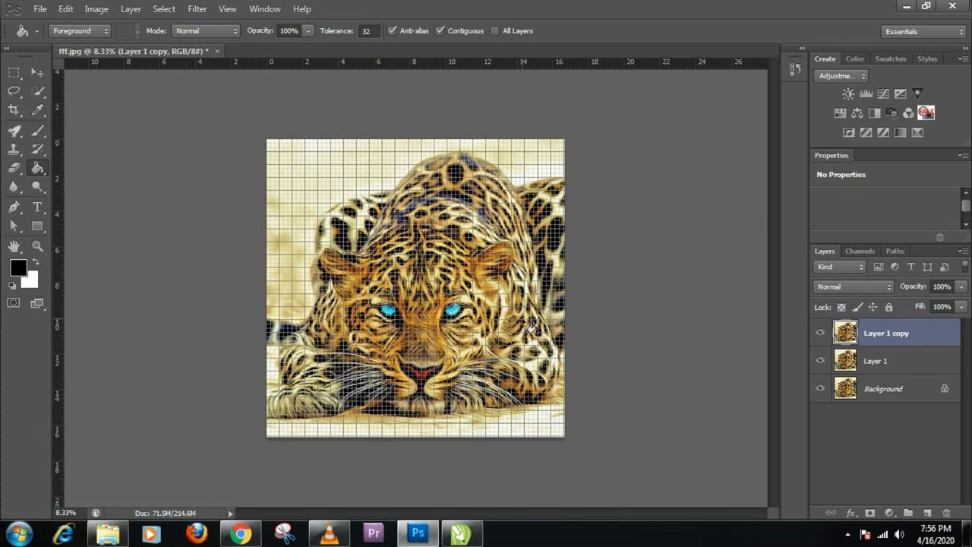
pyautogui.hotkey('ctrl', '+')
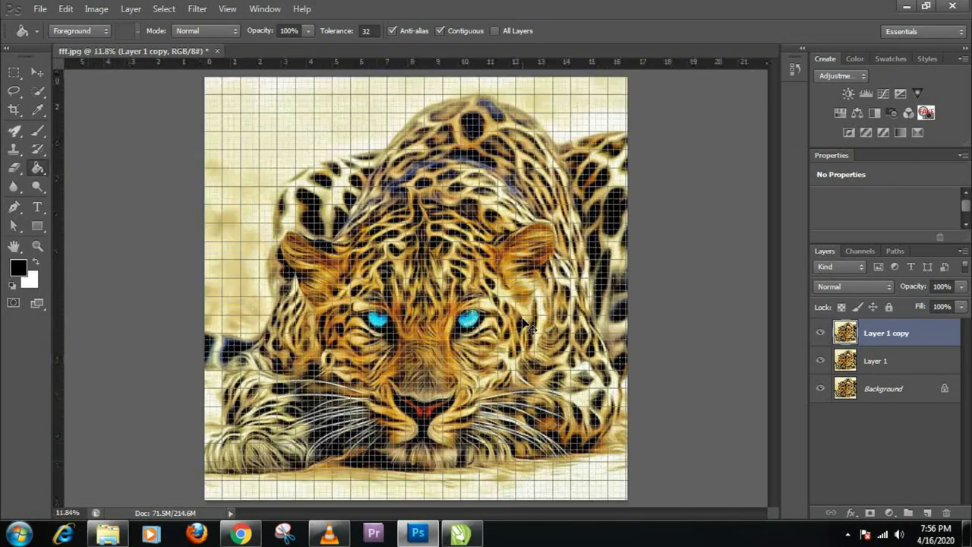
pyautogui.press('alt')
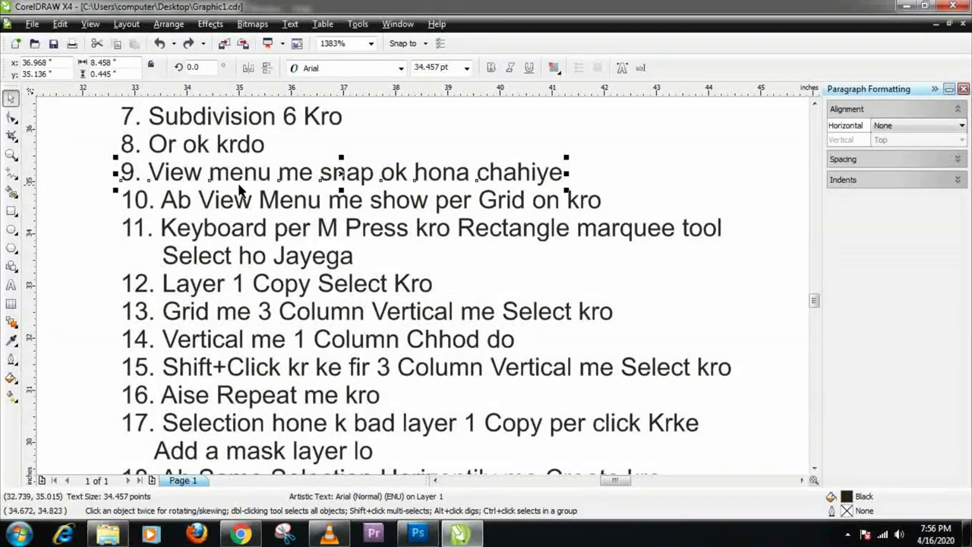
pyautogui.click(384, 213)
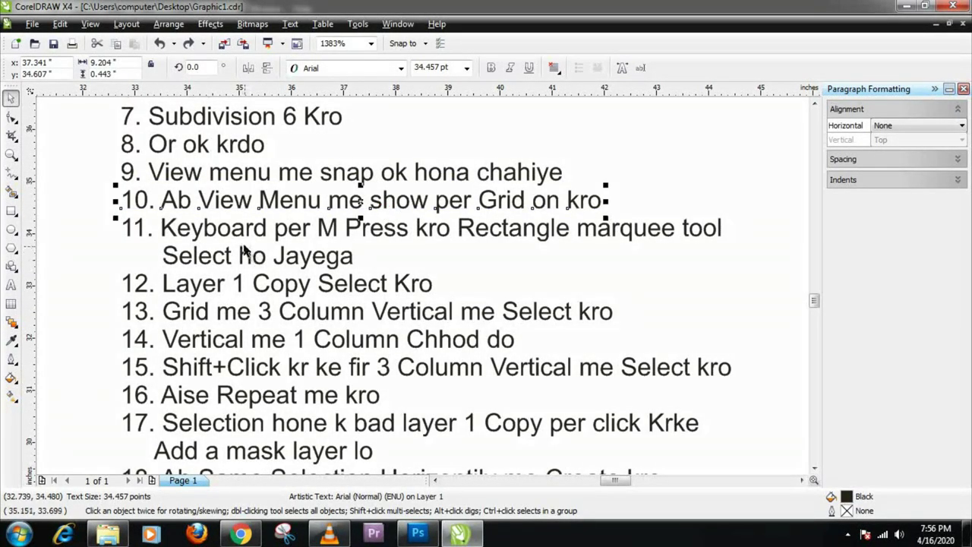
pyautogui.click(266, 239)
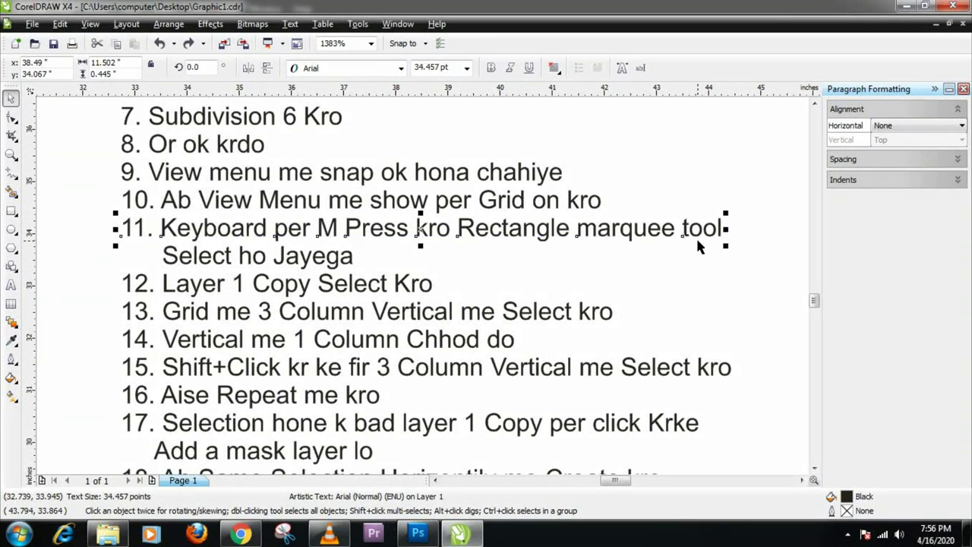
# Step: Make the Rectangular Marquee Tool the active selection tool
pyautogui.hotkey('alt', 'Tab')
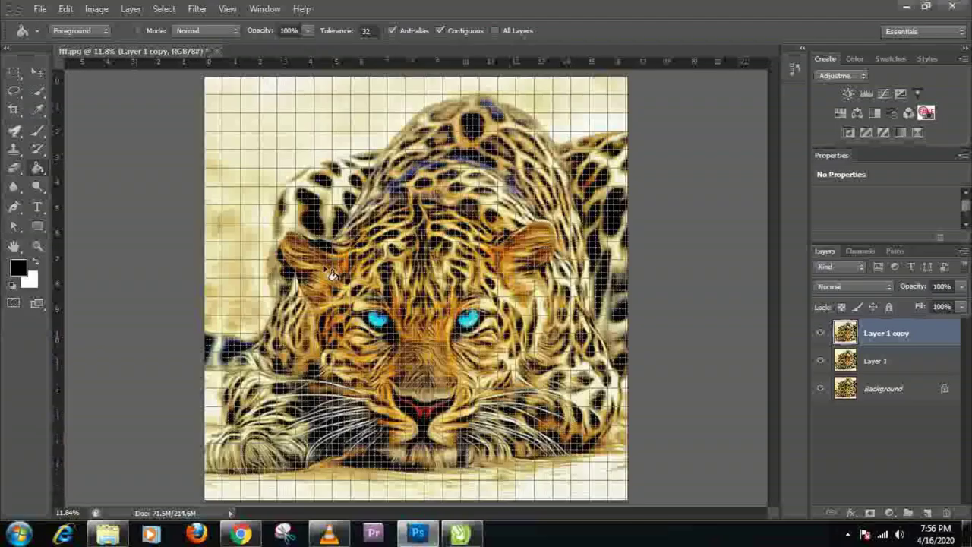
pyautogui.press('m')
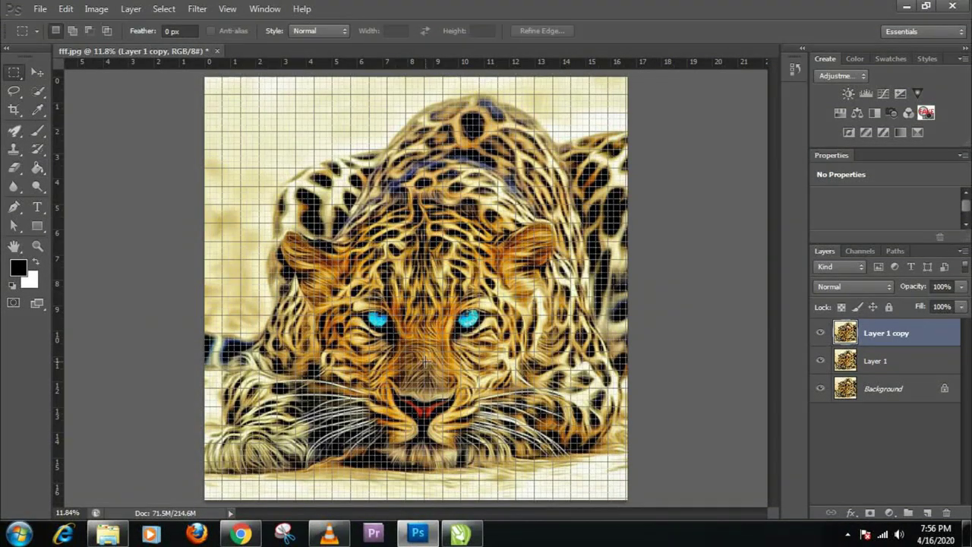
pyautogui.rightClick(21, 77)
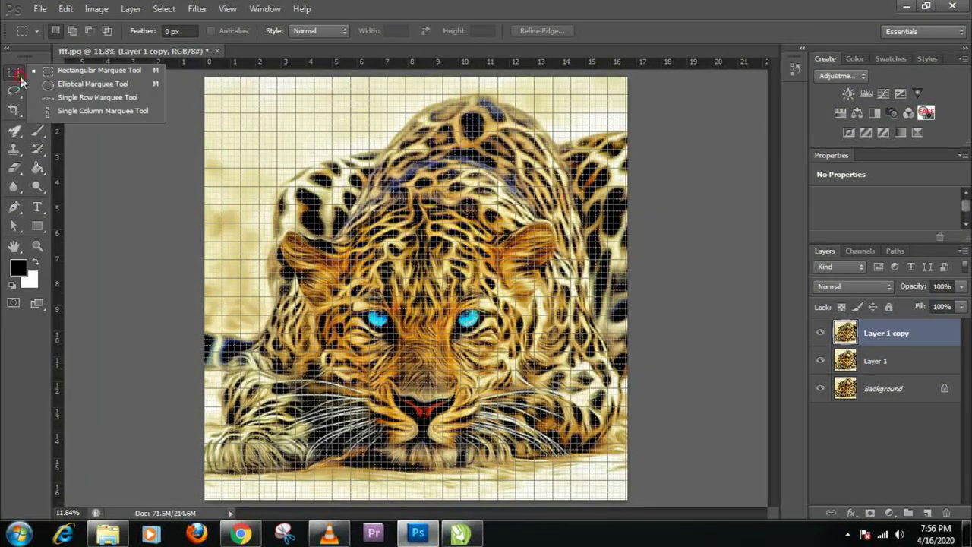
pyautogui.click(149, 70)
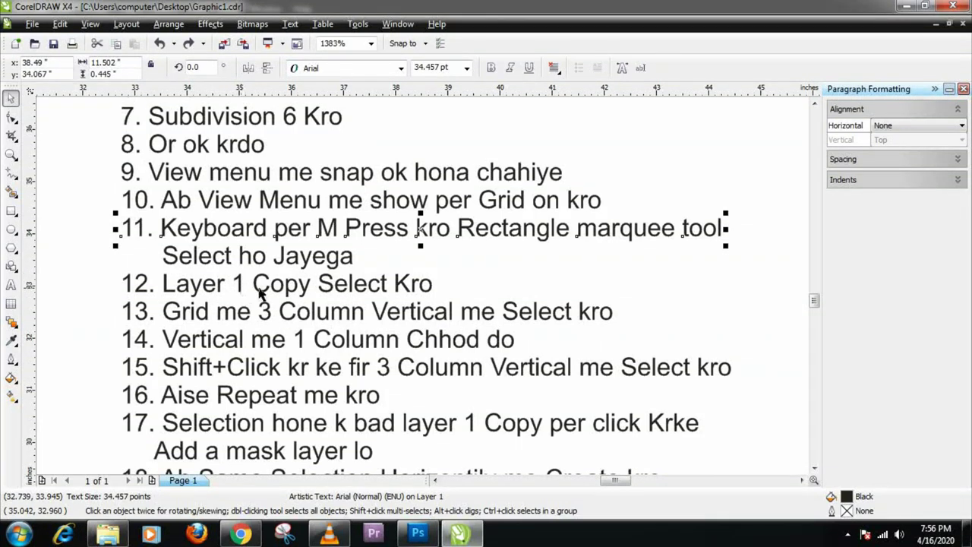
pyautogui.hotkey('alt', 'Tab')
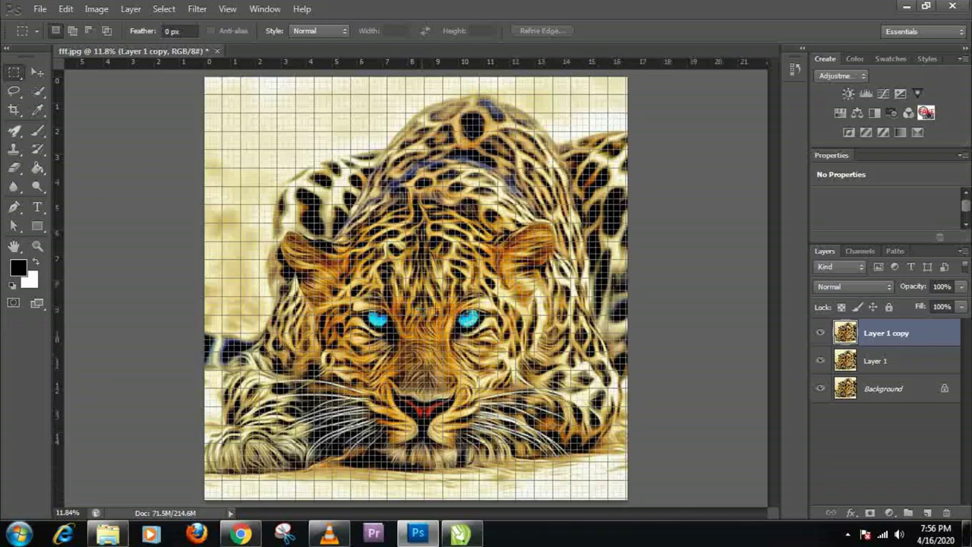
pyautogui.hotkey('alt', 'Tab')
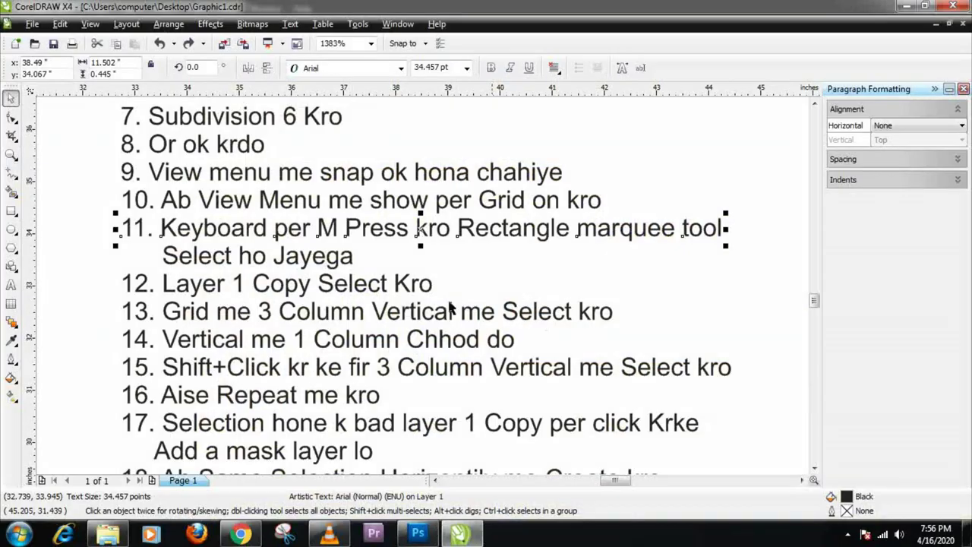
pyautogui.click(258, 295)
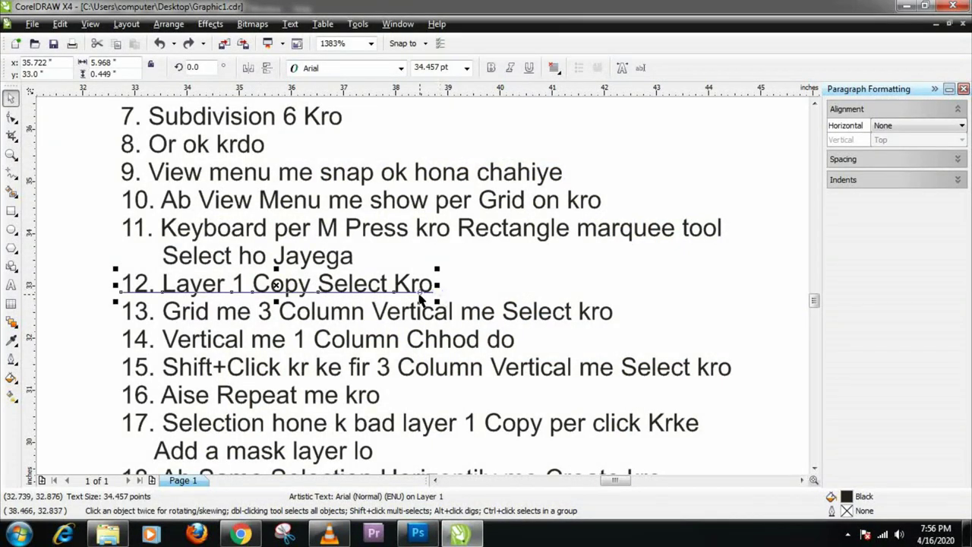
pyautogui.hotkey('alt', 'Tab')
pyautogui.hotkey('alt', 'Tab')
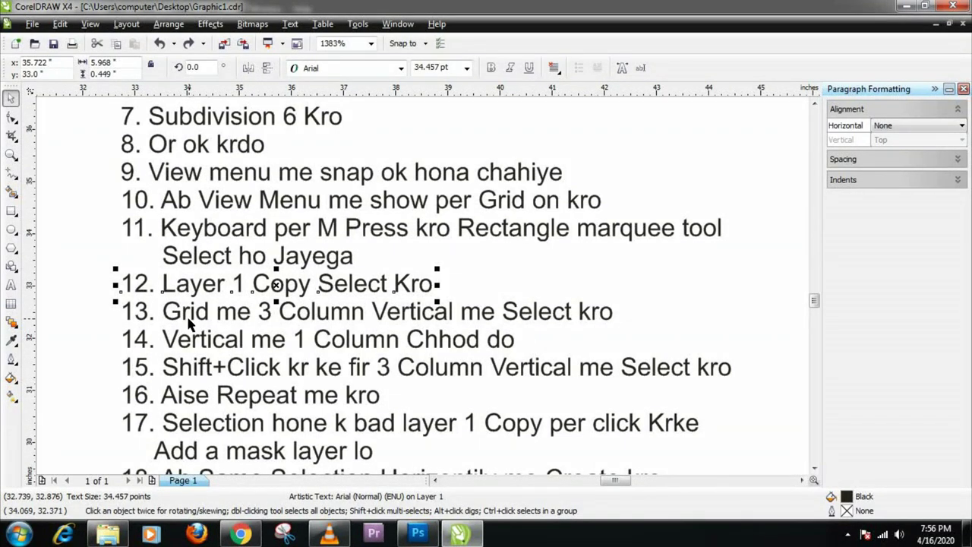
pyautogui.click(273, 320)
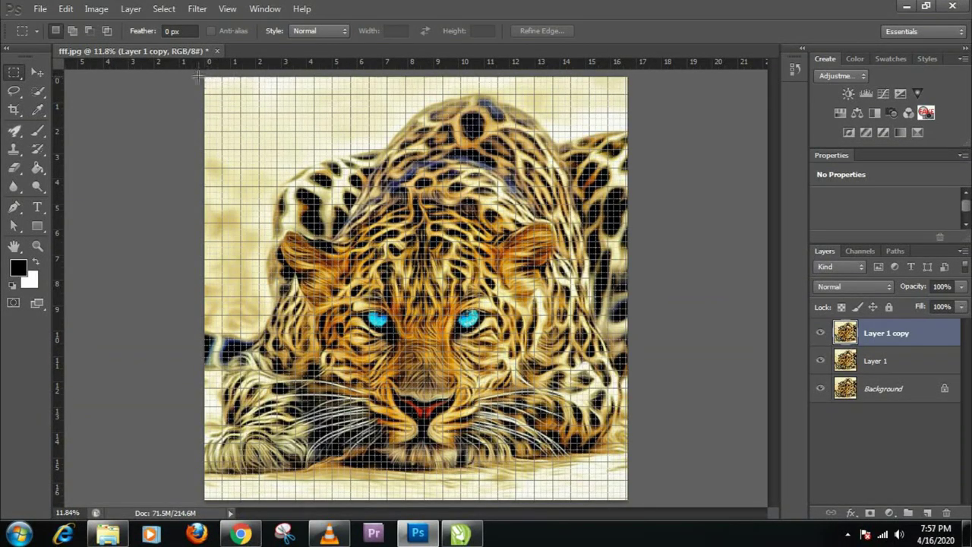
# Step: Draw a vertical selection over the first three grid columns and read step 14
pyautogui.moveTo(198, 76)
pyautogui.mouseDown()
pyautogui.moveTo(277, 507)
pyautogui.moveTo(259, 504)
pyautogui.mouseUp()
pyautogui.click(103, 408)
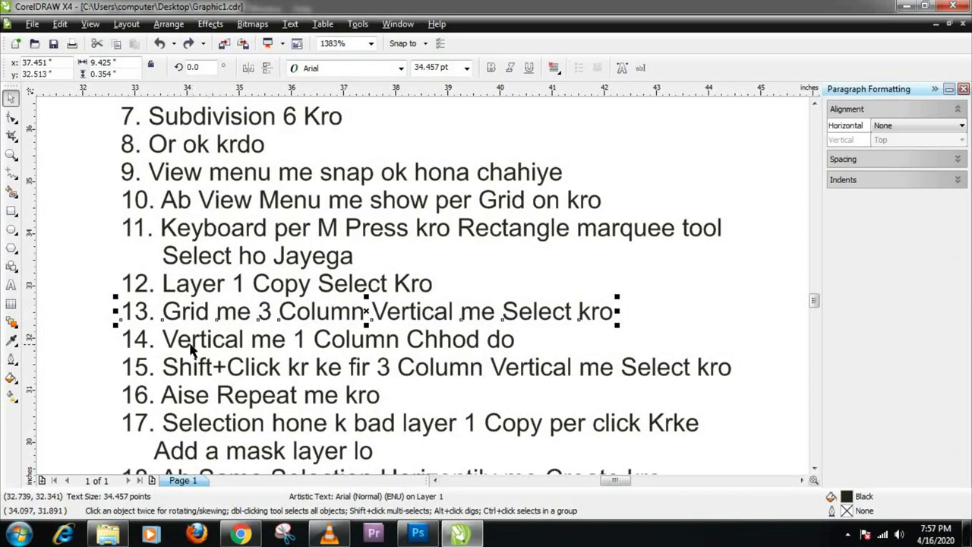
pyautogui.click(191, 347)
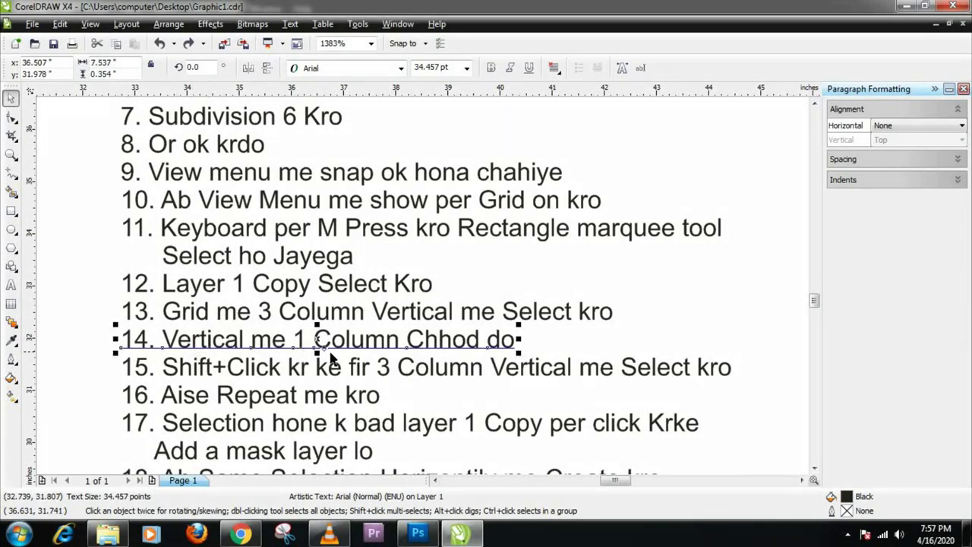
pyautogui.click(571, 335)
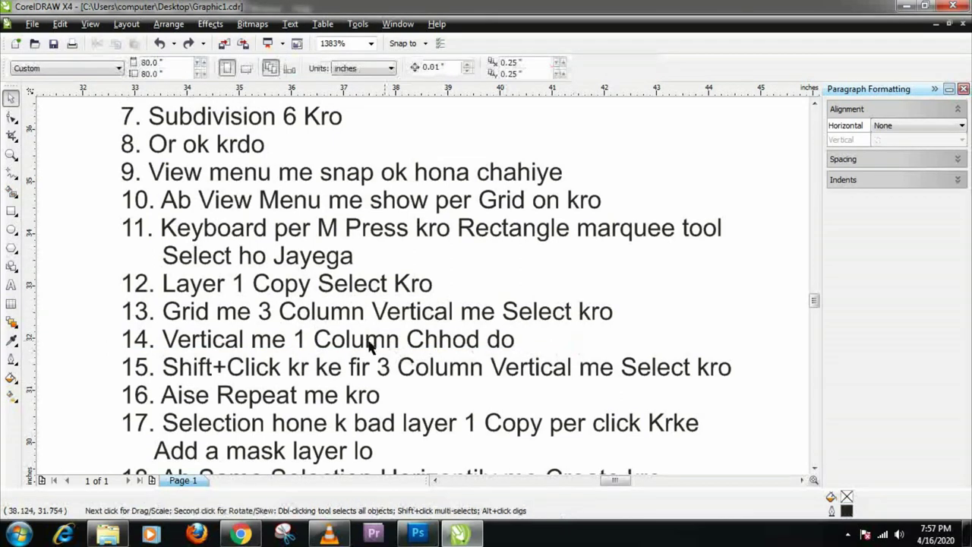
# Step: Zoom out to 8.33% to fit the whole image, back on the Rectangular Marquee
pyautogui.hotkey('alt', 'Tab')
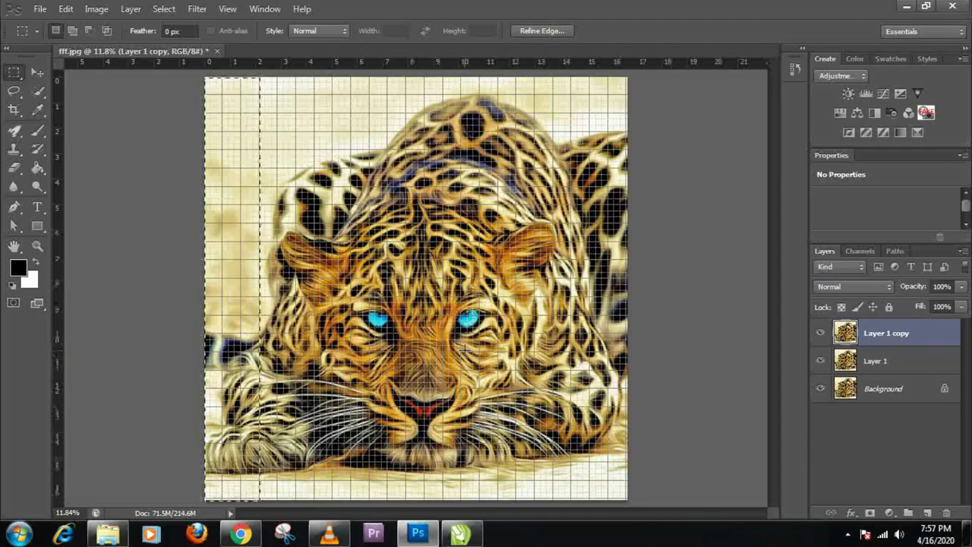
pyautogui.press('z')
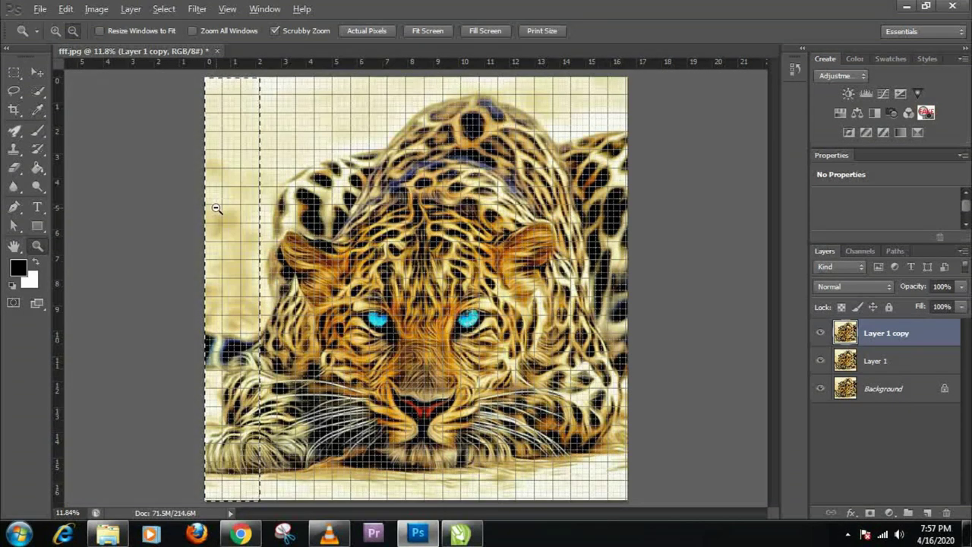
pyautogui.keyDown('alt'); pyautogui.click(214, 210); pyautogui.keyUp('alt')
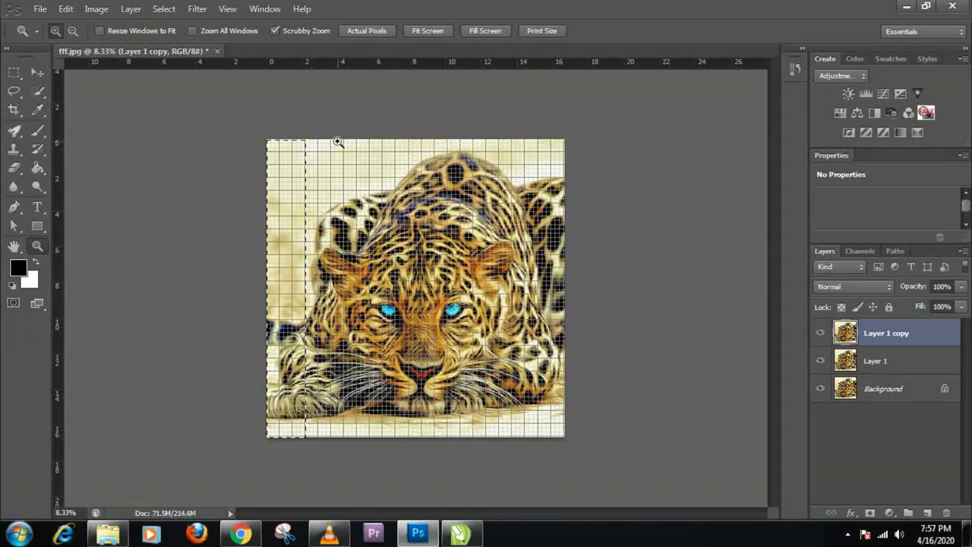
pyautogui.click(40, 78)
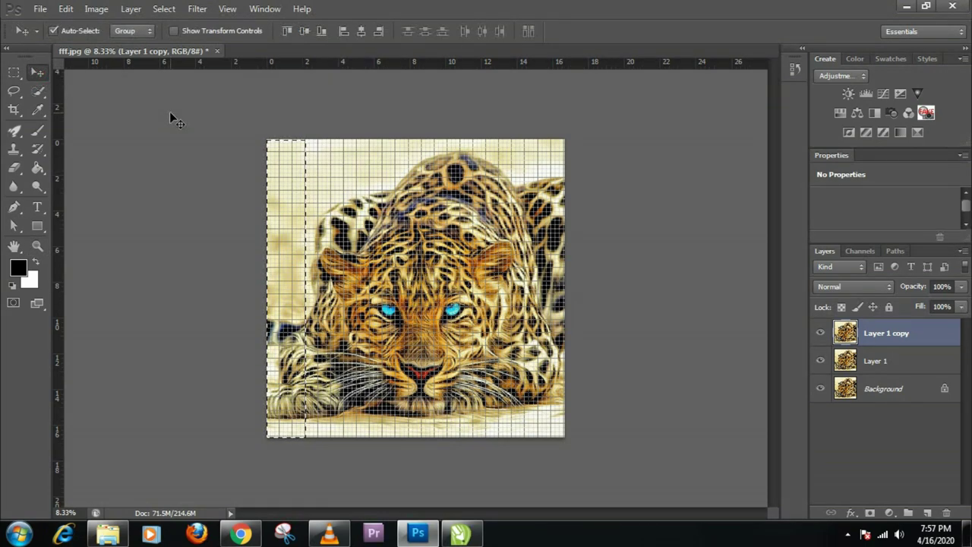
pyautogui.press('m')
pyautogui.hotkey('alt', 'Tab')
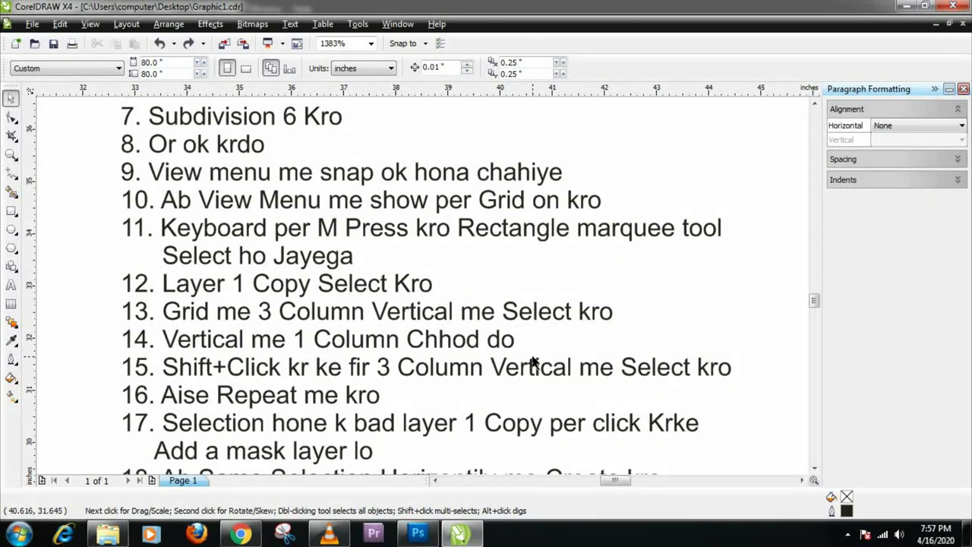
# Step: Read steps 14, 15 and 16 in the CorelDRAW notes
pyautogui.click(334, 348)
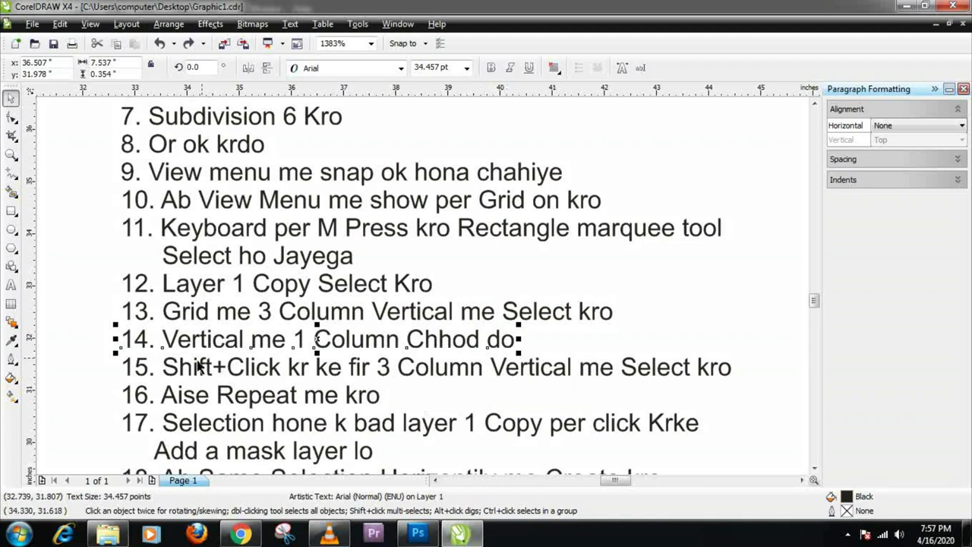
pyautogui.click(194, 374)
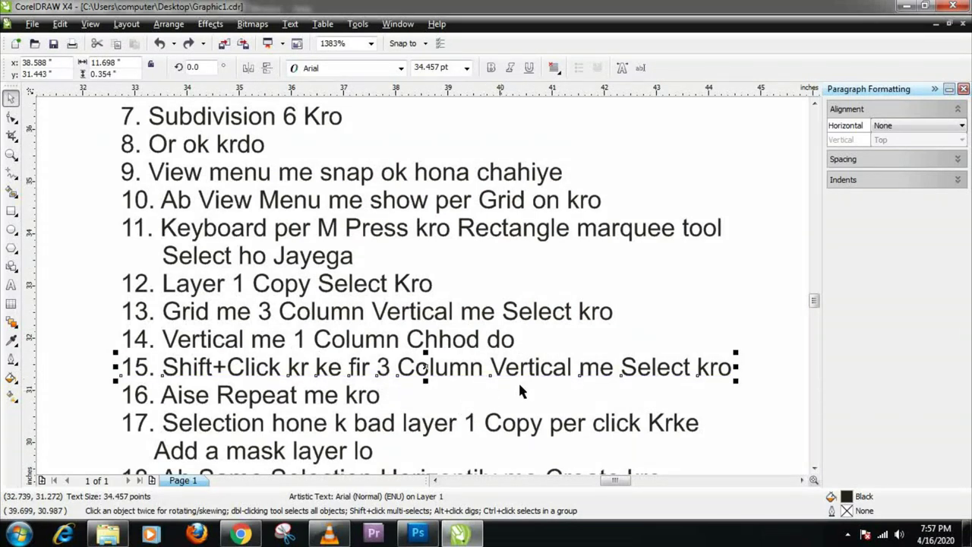
pyautogui.click(181, 400)
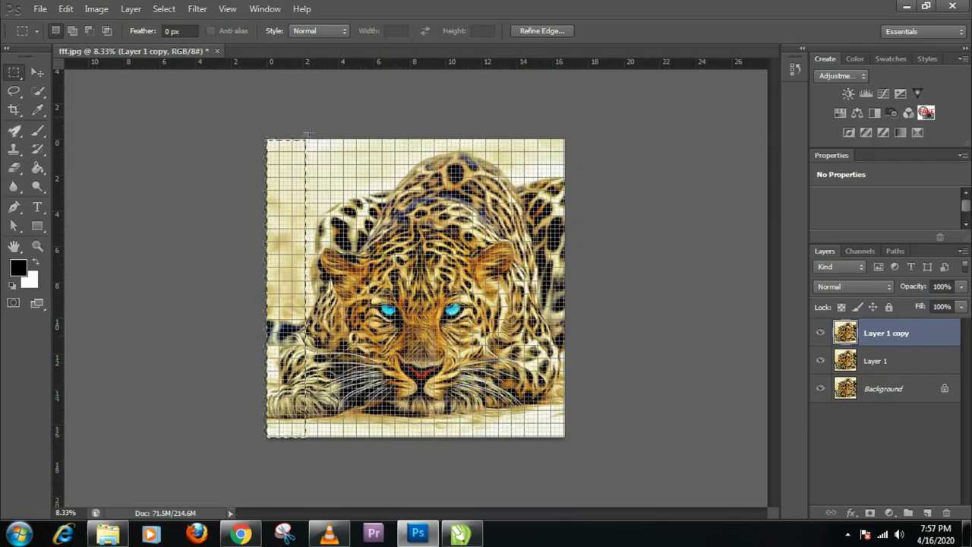
# Step: Drag the first vertical column strips, undoing and redrawing a misplaced one
pyautogui.moveTo(335, 264); pyautogui.dragTo(357, 453)
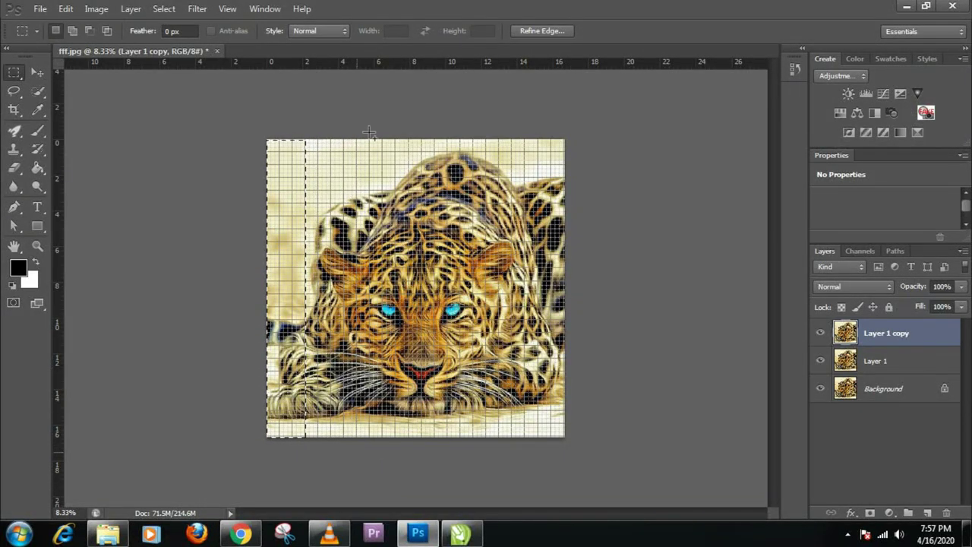
pyautogui.moveTo(367, 133)
pyautogui.mouseDown()
pyautogui.moveTo(418, 426)
pyautogui.moveTo(410, 443)
pyautogui.mouseUp()
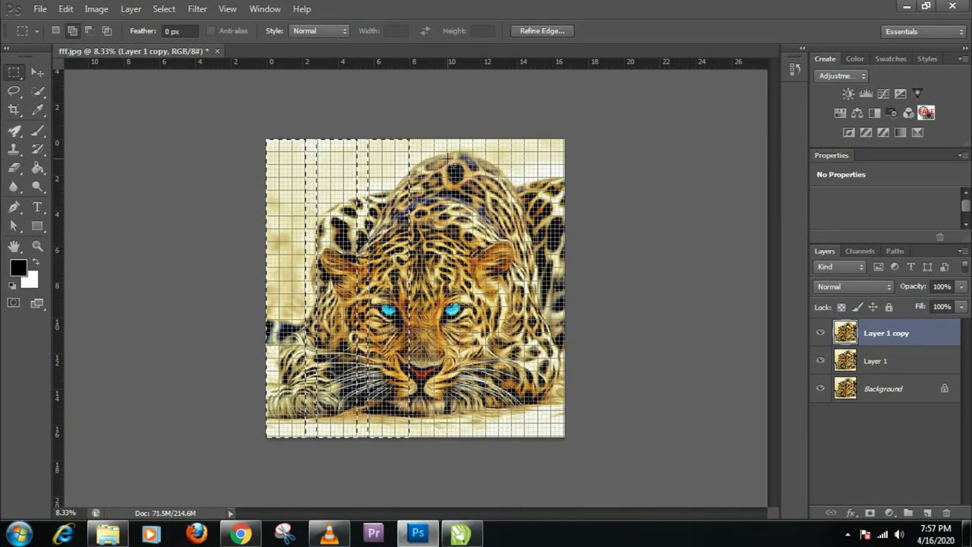
pyautogui.moveTo(424, 130); pyautogui.dragTo(476, 338)
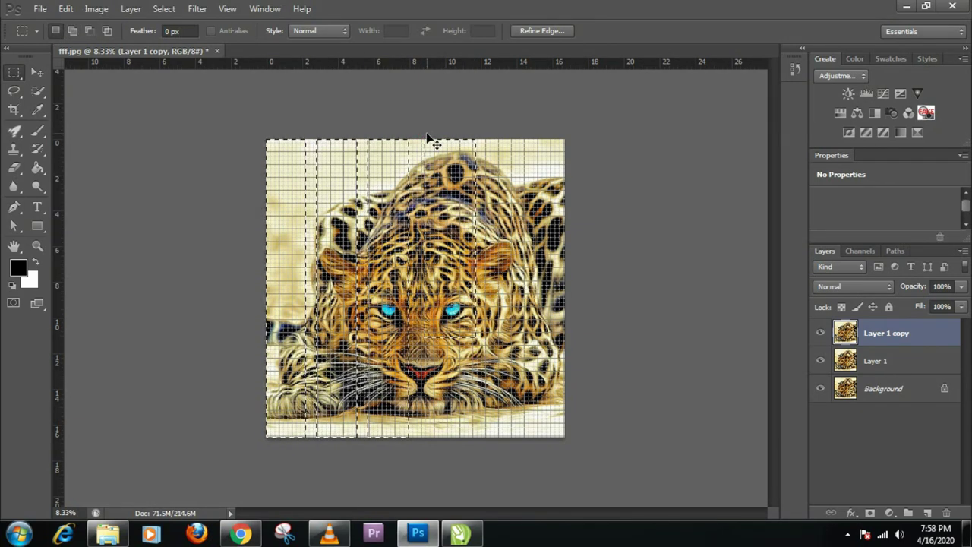
pyautogui.hotkey('ctrl', 'z')
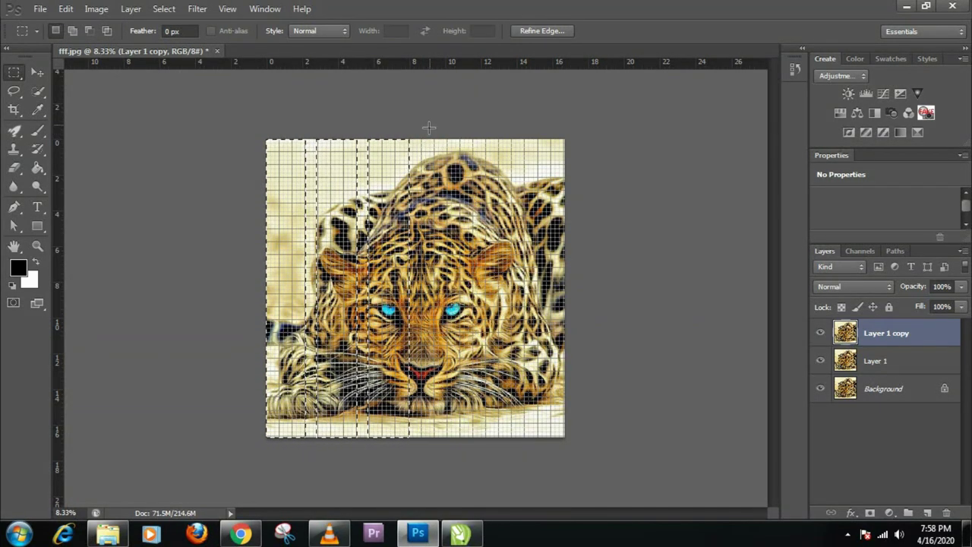
pyautogui.click(422, 137)
pyautogui.hotkey('ctrl', 'z')
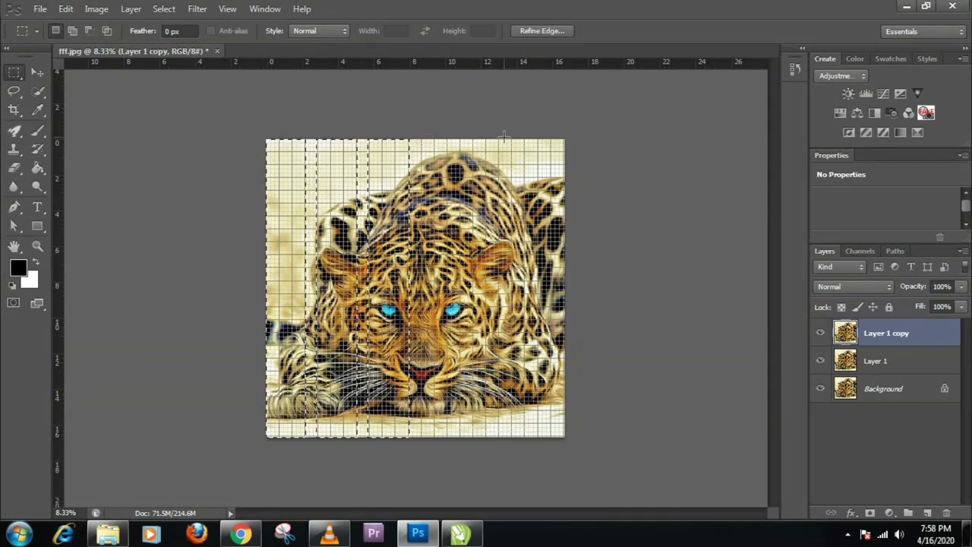
pyautogui.moveTo(426, 143); pyautogui.dragTo(457, 275)
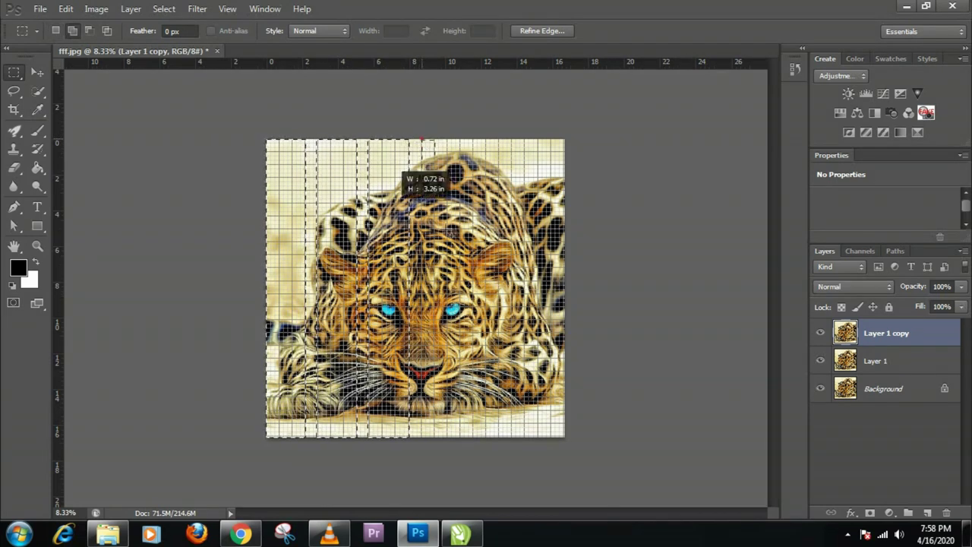
pyautogui.moveTo(456, 380); pyautogui.dragTo(481, 447)
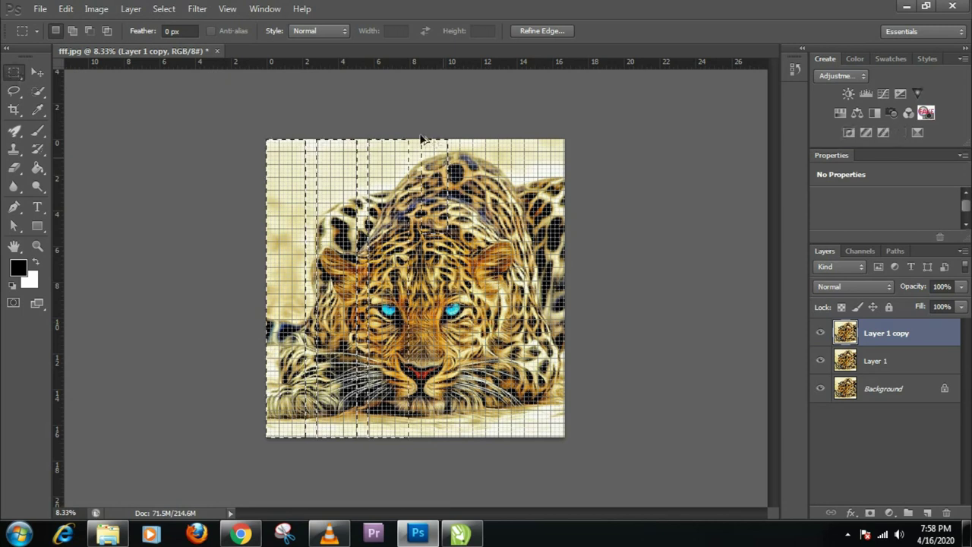
# Step: Shift-add alternating full-height column strips across the rest of the image width
pyautogui.press('shift')
pyautogui.moveTo(421, 133); pyautogui.dragTo(461, 457)
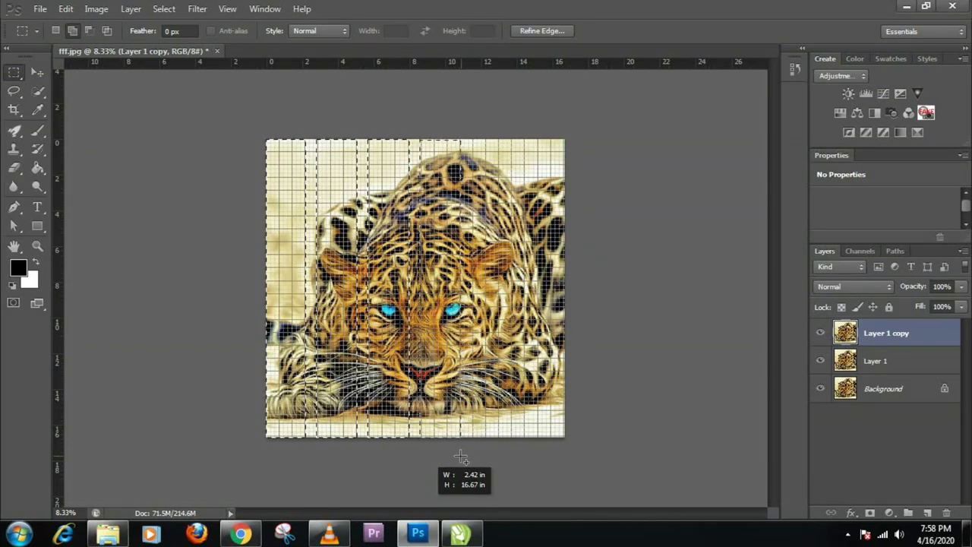
pyautogui.moveTo(462, 456); pyautogui.dragTo(484, 431)
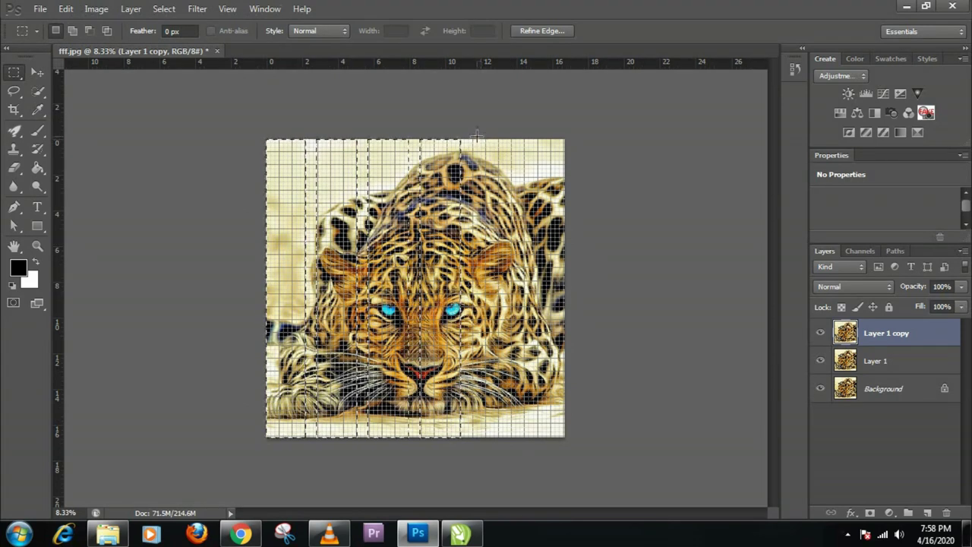
pyautogui.moveTo(486, 139)
pyautogui.mouseDown()
pyautogui.moveTo(473, 187)
pyautogui.moveTo(514, 448)
pyautogui.mouseUp()
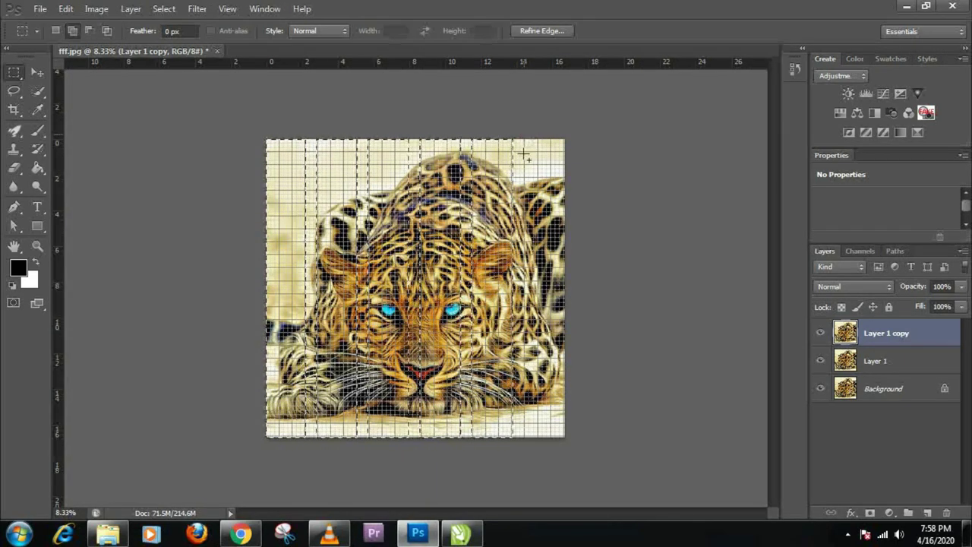
pyautogui.moveTo(524, 135); pyautogui.dragTo(605, 435)
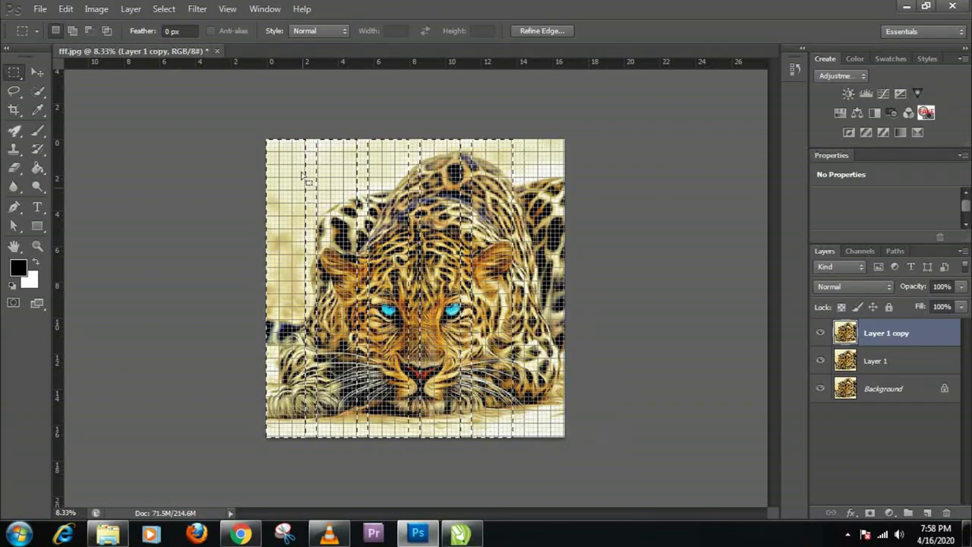
pyautogui.hotkey('alt', 'Tab')
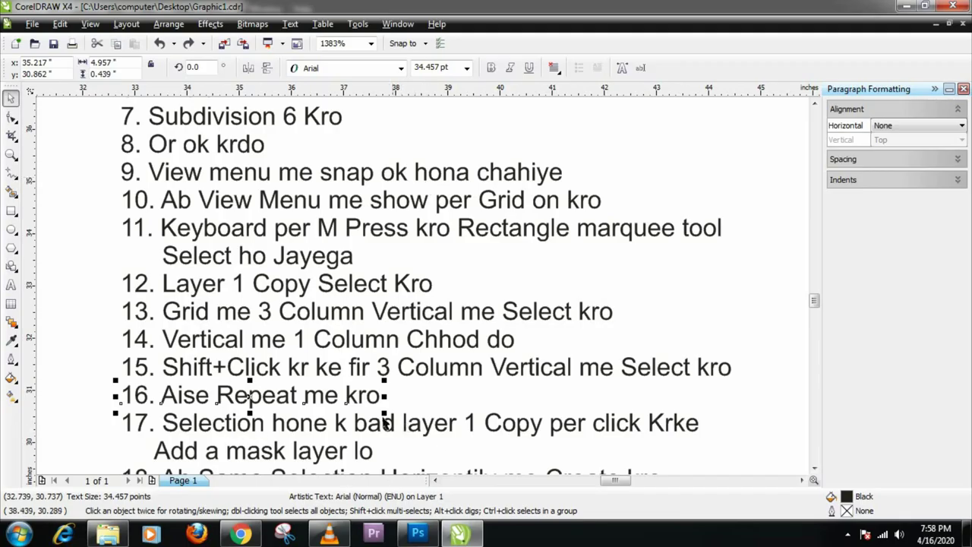
# Step: Scroll the CorelDRAW notes down and mark both lines of step 17
pyautogui.click(814, 468)
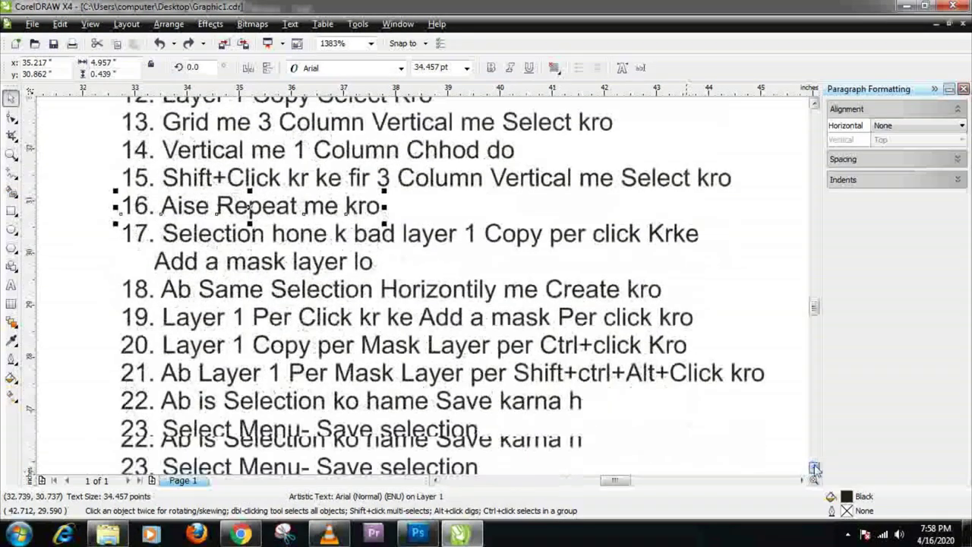
pyautogui.click(814, 468)
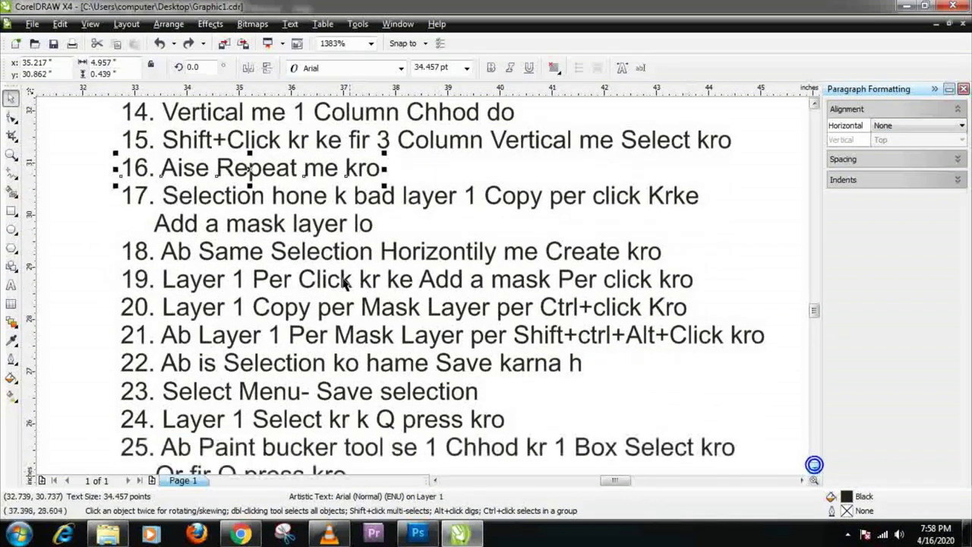
pyautogui.click(430, 208)
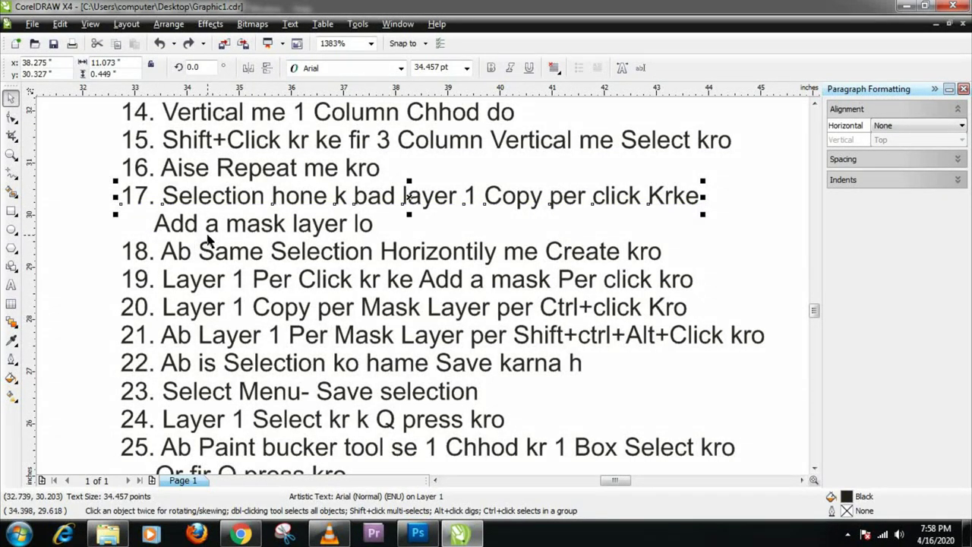
pyautogui.click(294, 222)
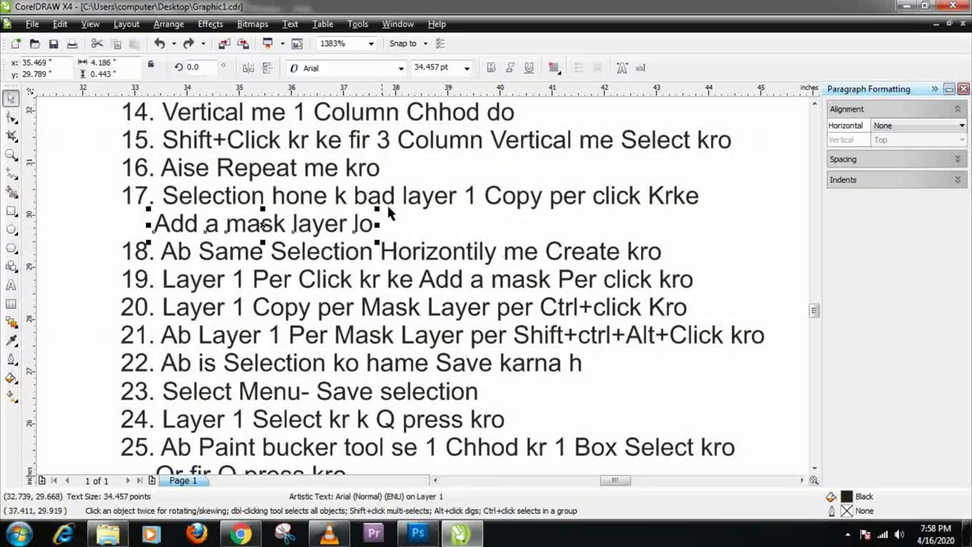
# Step: Turn the alternating column selection into a layer mask on Layer 1 copy
pyautogui.click(425, 203)
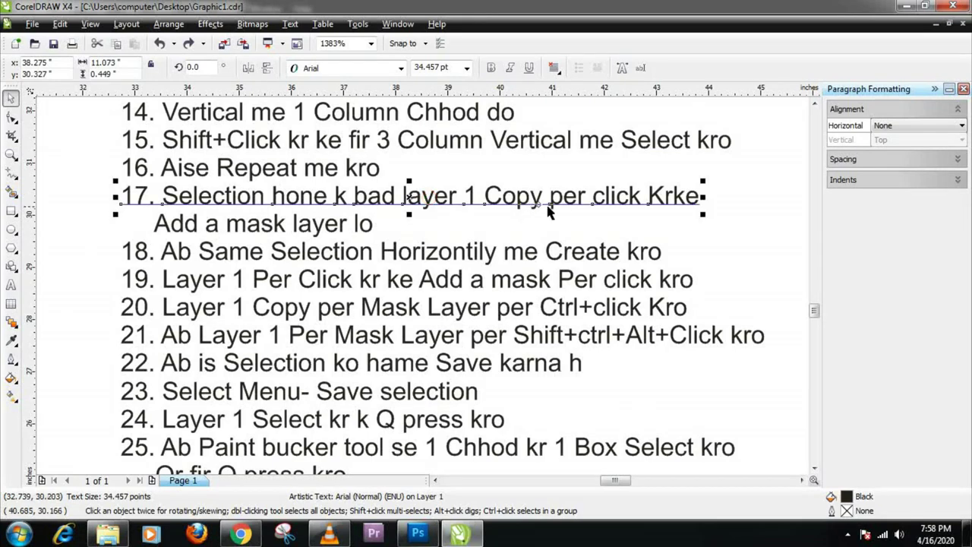
pyautogui.hotkey('alt', 'Tab')
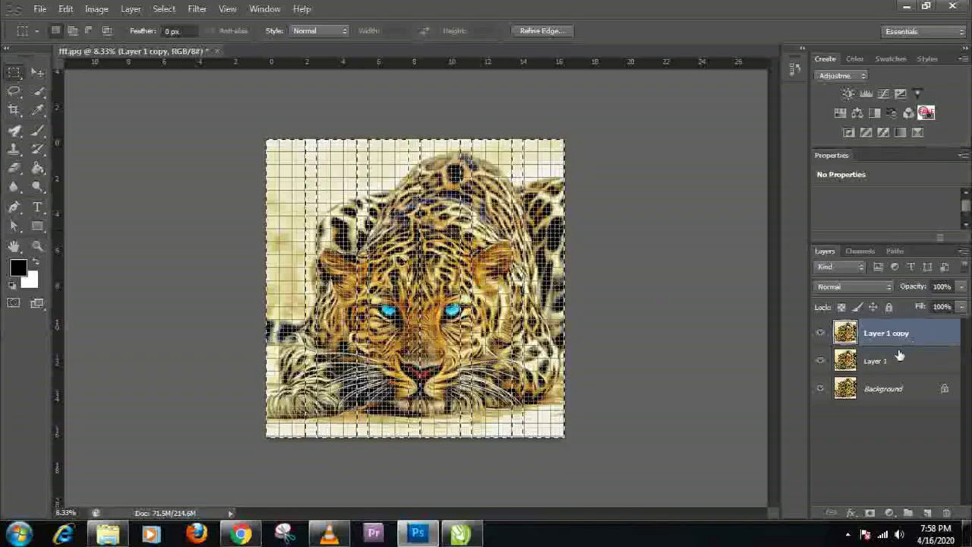
pyautogui.click(868, 514)
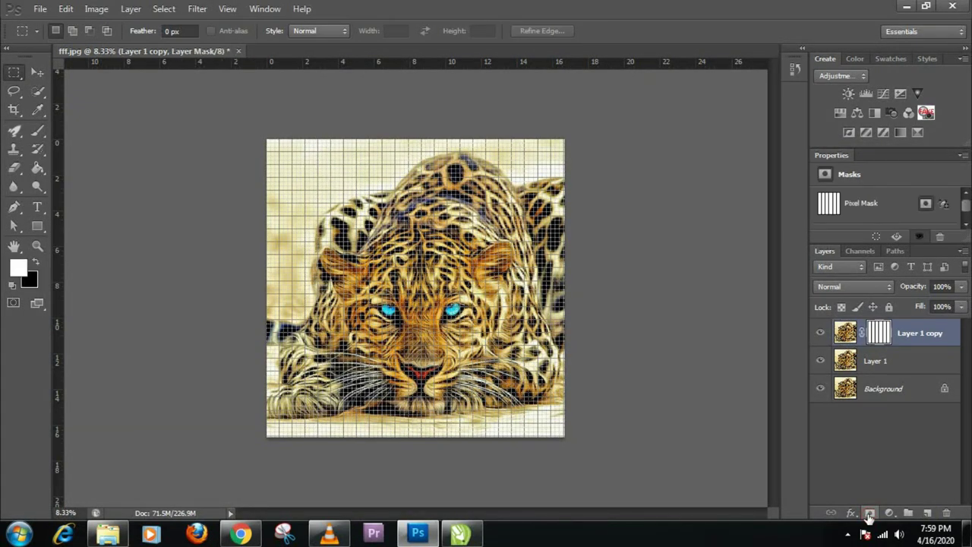
pyautogui.hotkey('alt', 'Tab')
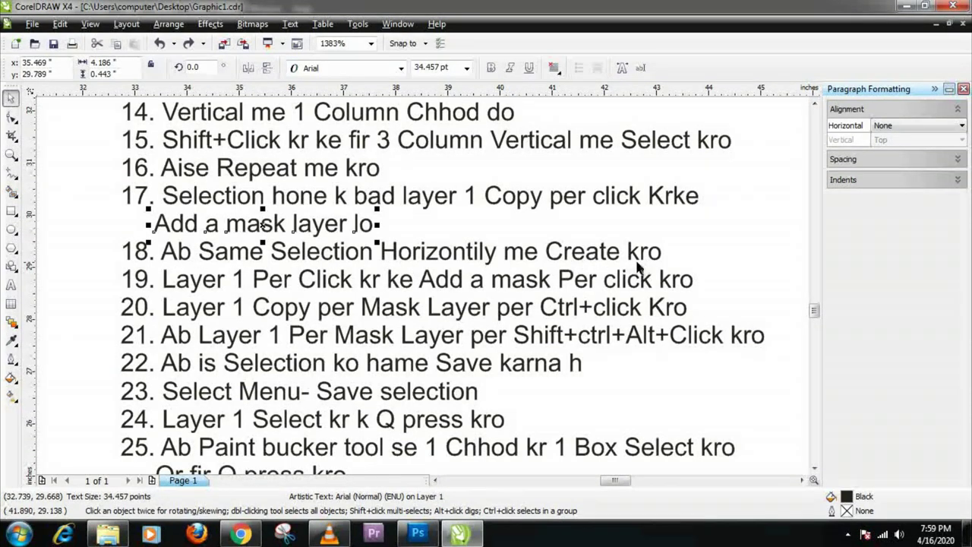
# Step: Mark step 19, adding a mask to Layer 1, in the CorelDRAW notes
pyautogui.click(196, 285)
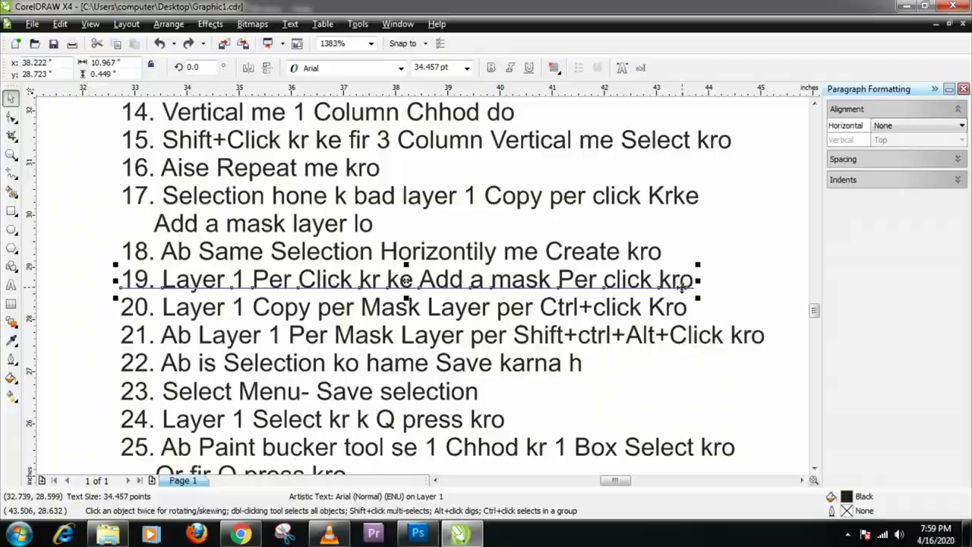
pyautogui.hotkey('alt', 'Tab')
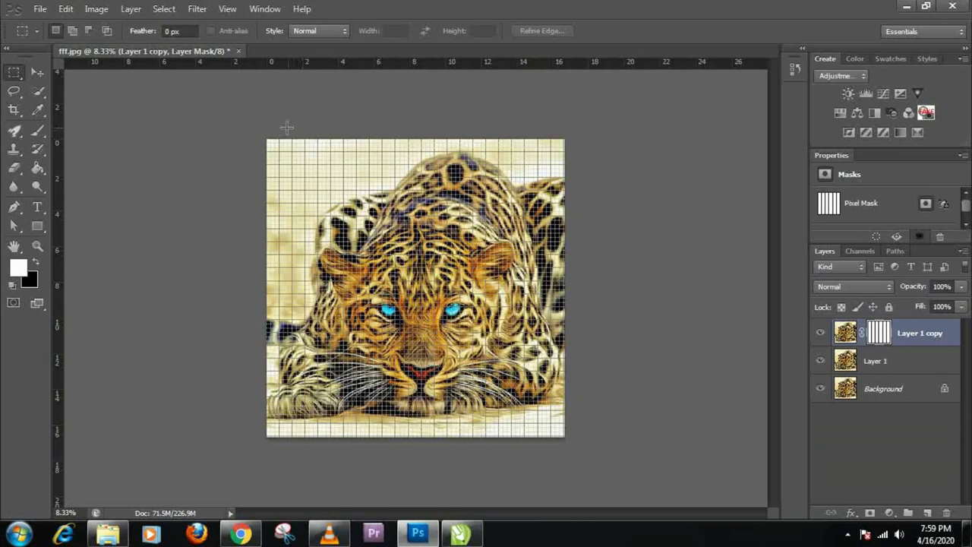
# Step: Add seven full-width horizontal band selections down the leopard image, including the bottom band
pyautogui.moveTo(414, 174)
pyautogui.mouseDown()
pyautogui.moveTo(562, 188)
pyautogui.moveTo(571, 177)
pyautogui.mouseUp()
pyautogui.moveTo(265, 194)
pyautogui.mouseDown()
pyautogui.moveTo(562, 237)
pyautogui.moveTo(575, 229)
pyautogui.mouseUp()
pyautogui.moveTo(265, 251)
pyautogui.mouseDown()
pyautogui.moveTo(334, 280)
pyautogui.moveTo(612, 278)
pyautogui.mouseUp()
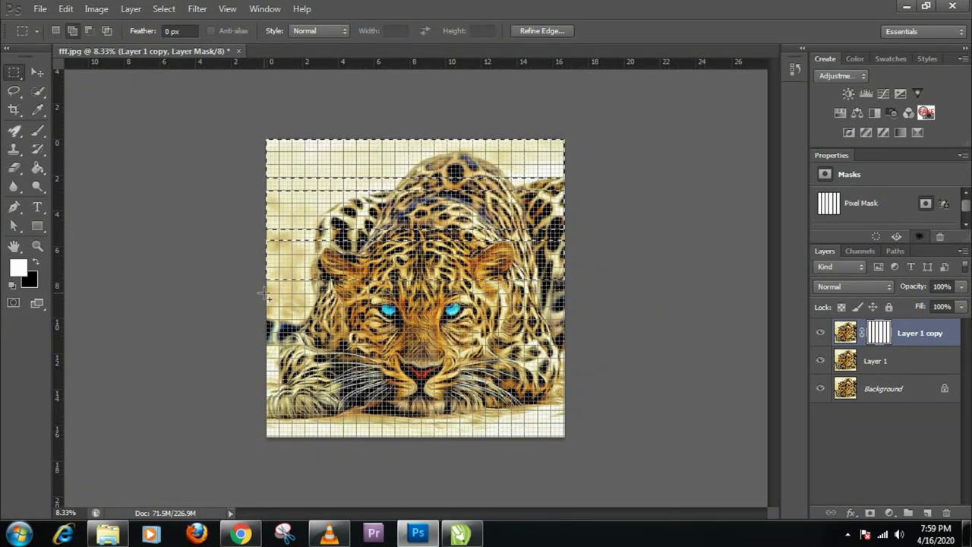
pyautogui.moveTo(268, 298)
pyautogui.mouseDown()
pyautogui.moveTo(583, 347)
pyautogui.moveTo(590, 329)
pyautogui.mouseUp()
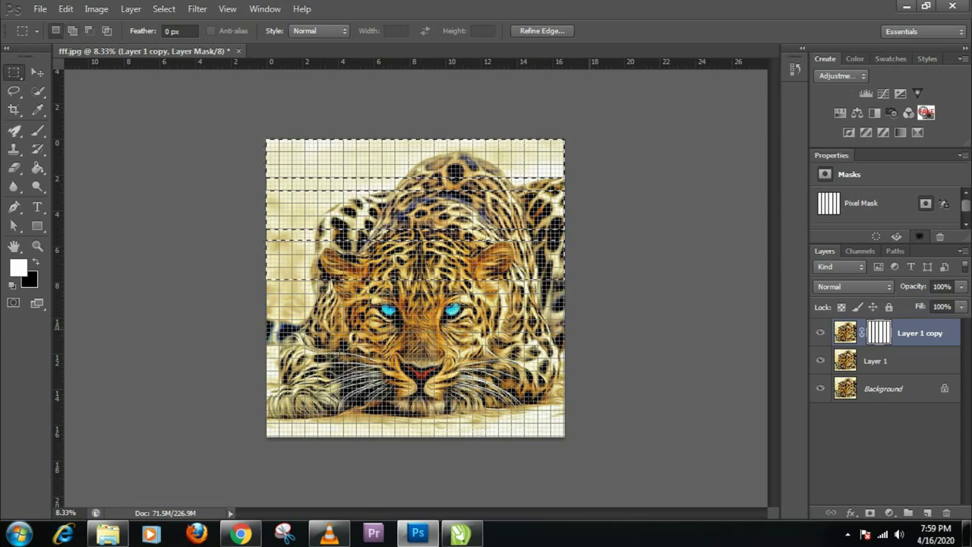
pyautogui.moveTo(266, 347); pyautogui.dragTo(617, 386)
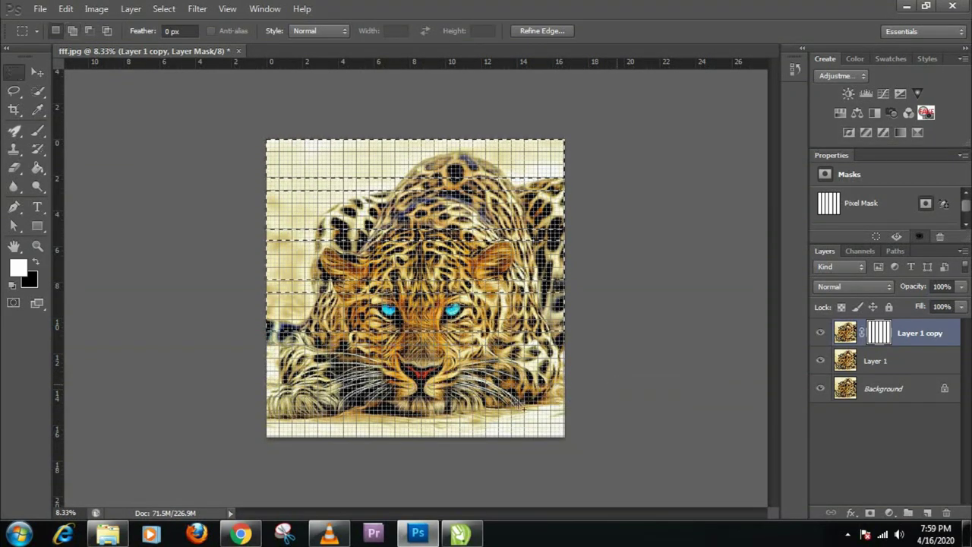
pyautogui.moveTo(261, 397); pyautogui.dragTo(553, 437)
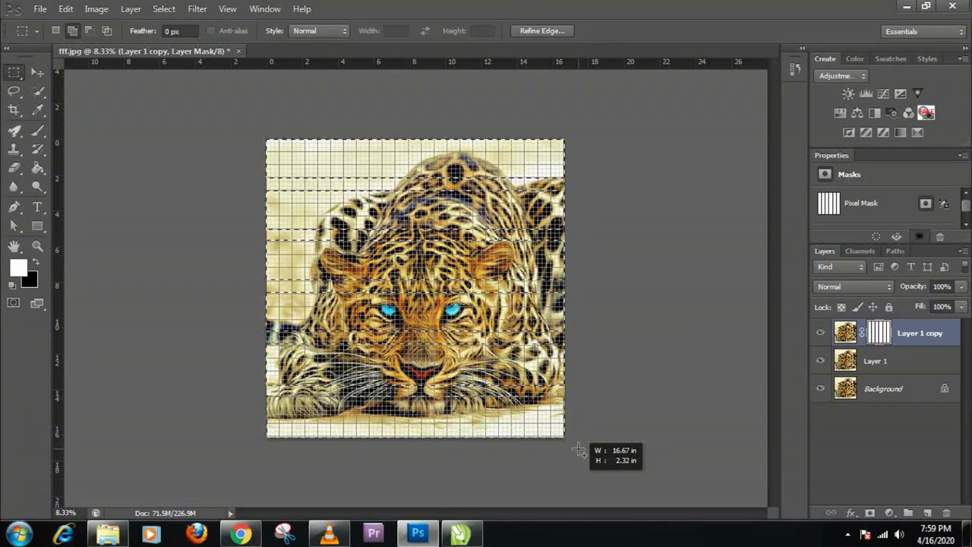
pyautogui.moveTo(553, 436); pyautogui.dragTo(579, 450)
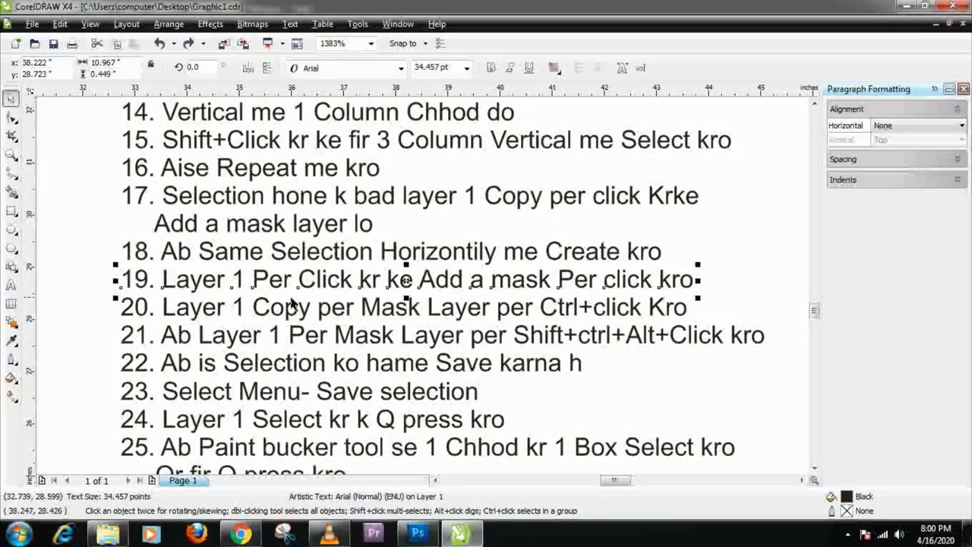
# Step: Mark steps 20 and 19 in the CorelDRAW notes
pyautogui.click(270, 310)
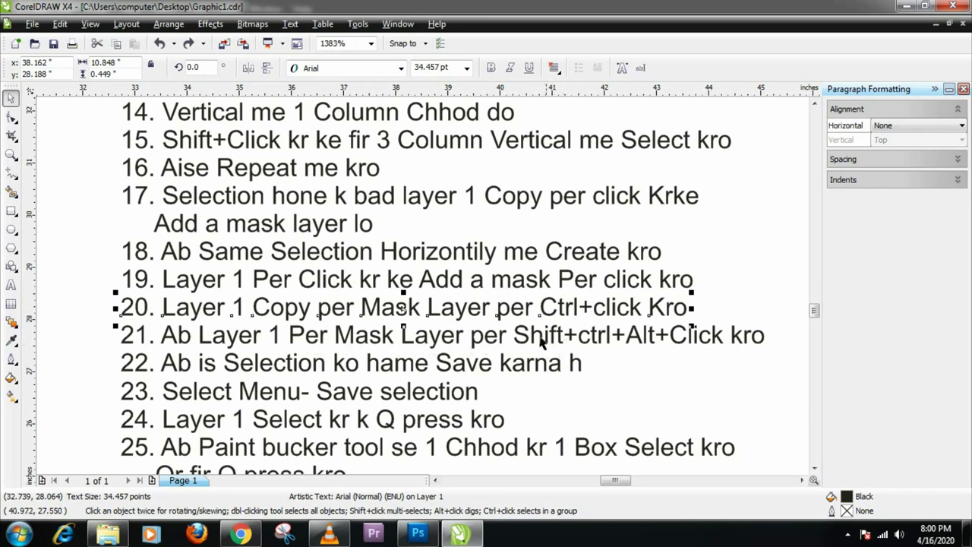
pyautogui.click(406, 283)
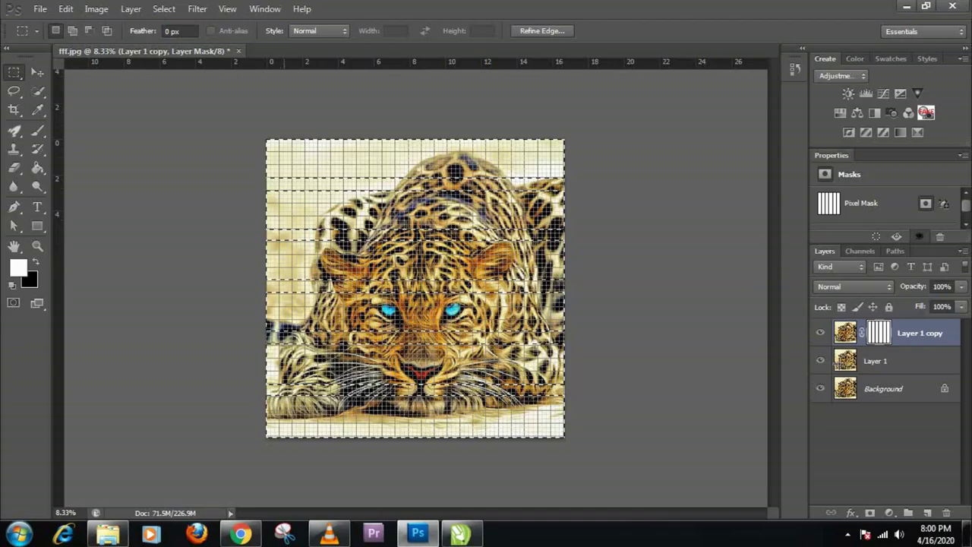
# Step: Make Layer 1 active and mask it with the horizontal band selection, redoing the mask once
pyautogui.click(878, 363)
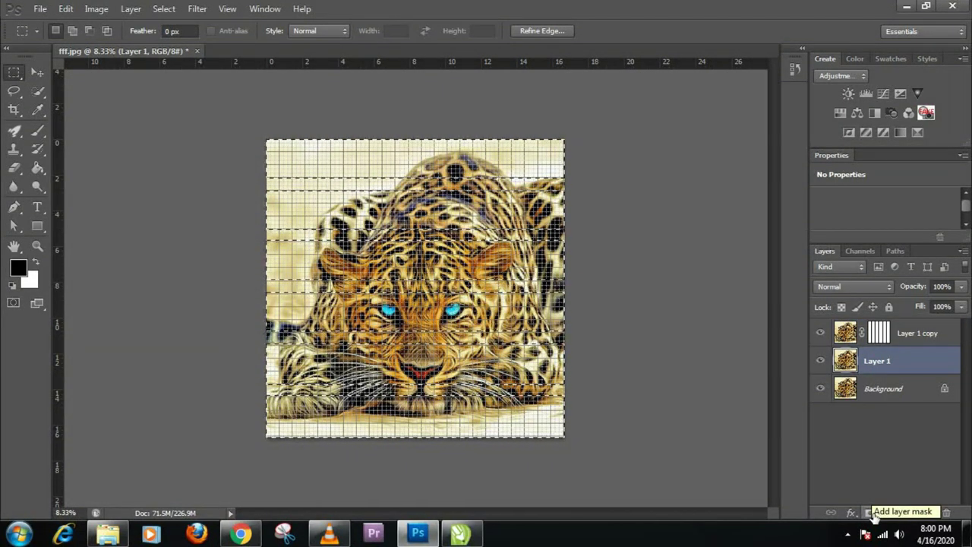
pyautogui.click(871, 515)
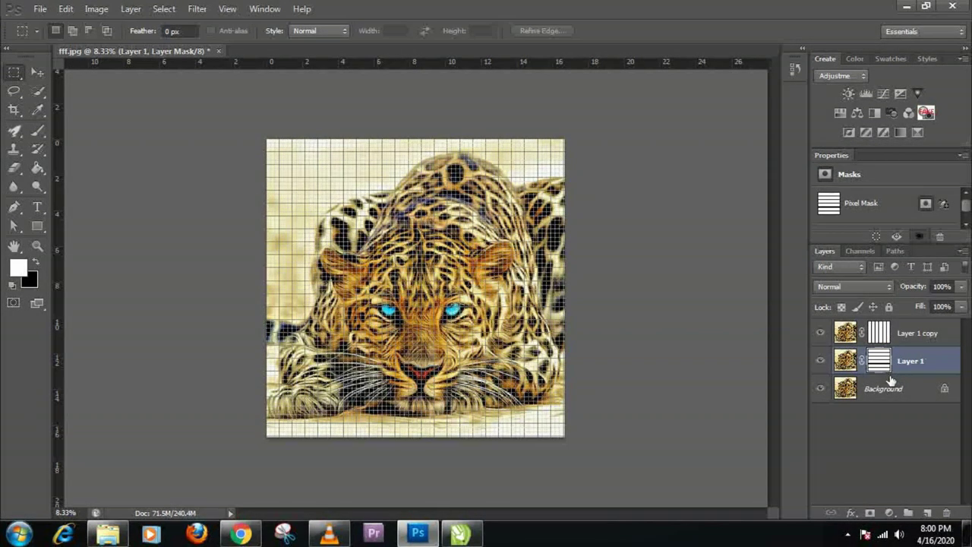
pyautogui.keyDown('ctrl'); pyautogui.click(880, 362); pyautogui.keyUp('ctrl')
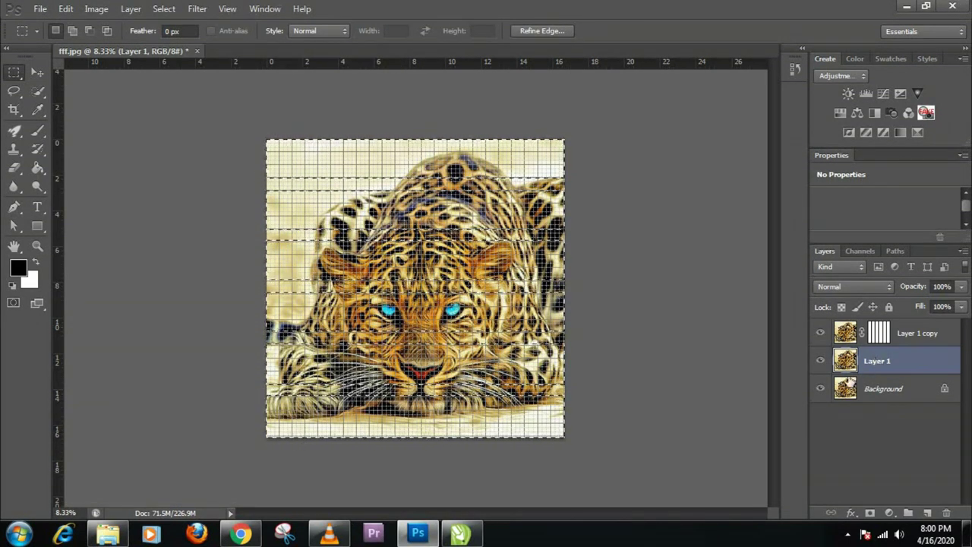
pyautogui.click(870, 513)
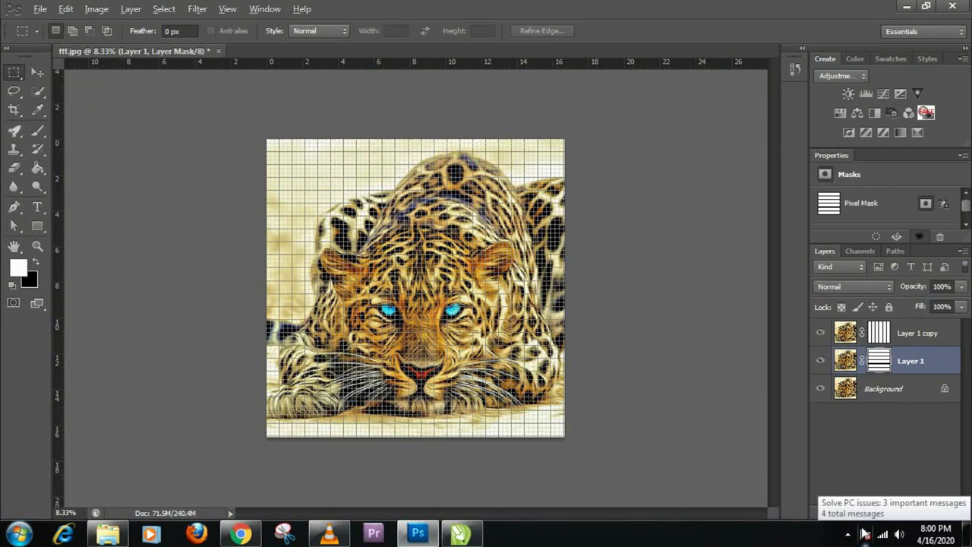
pyautogui.hotkey('alt', 'Tab')
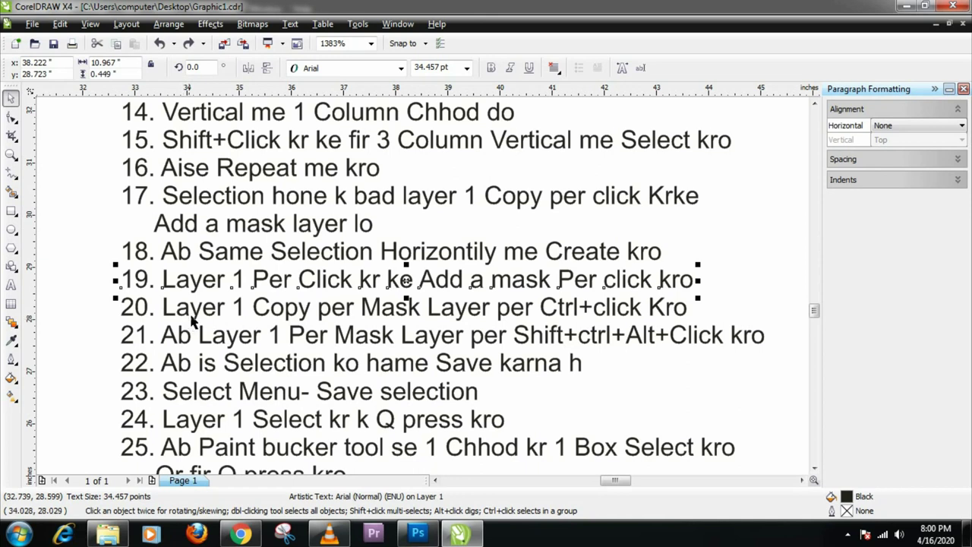
# Step: Mark steps 20 and 21 in the CorelDRAW notes
pyautogui.click(201, 313)
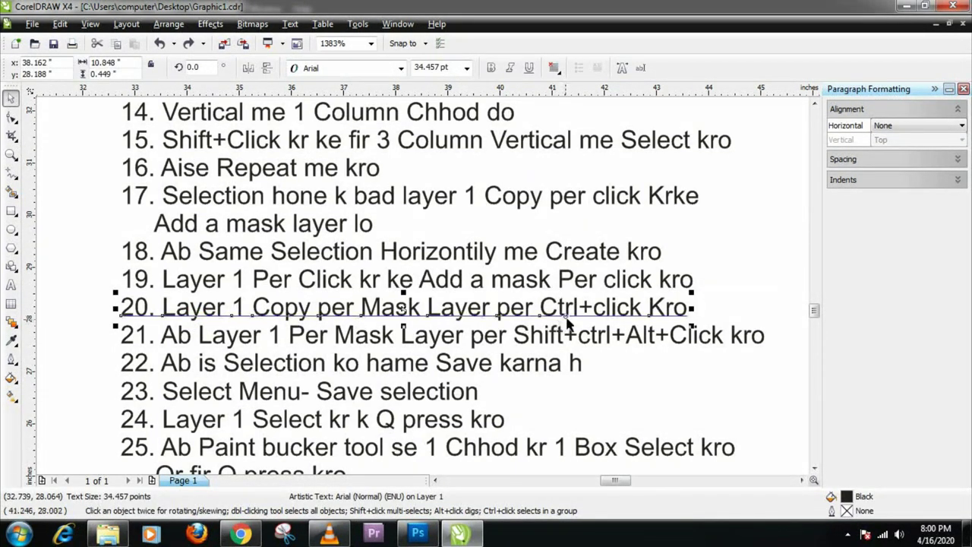
pyautogui.click(224, 341)
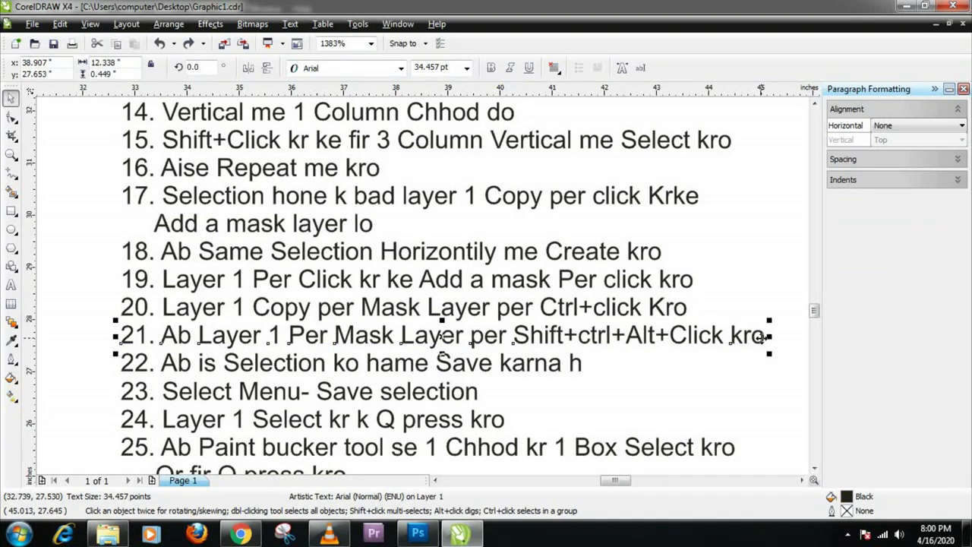
pyautogui.hotkey('alt', 'Tab')
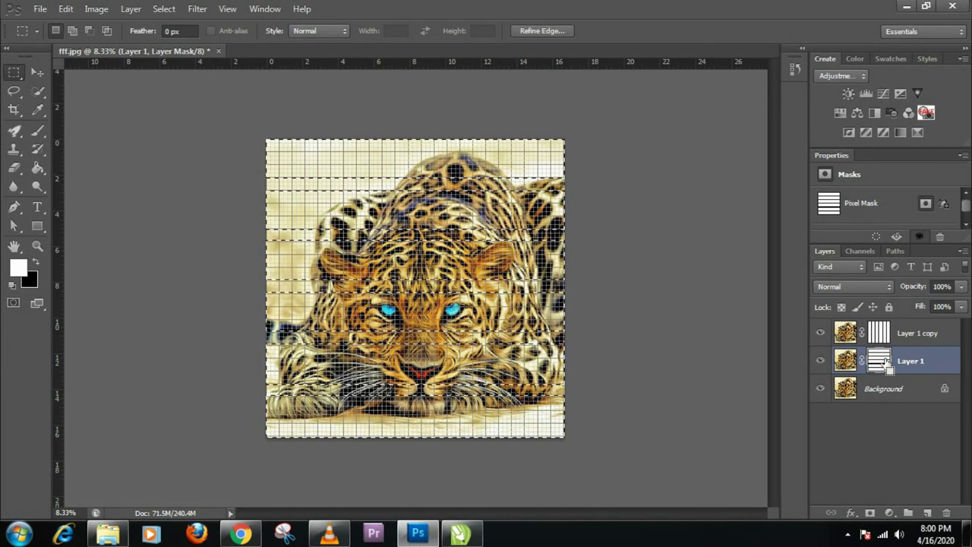
# Step: Switch back and forth between the leopard image and the CorelDRAW notes
pyautogui.hotkey('alt', 'Tab')
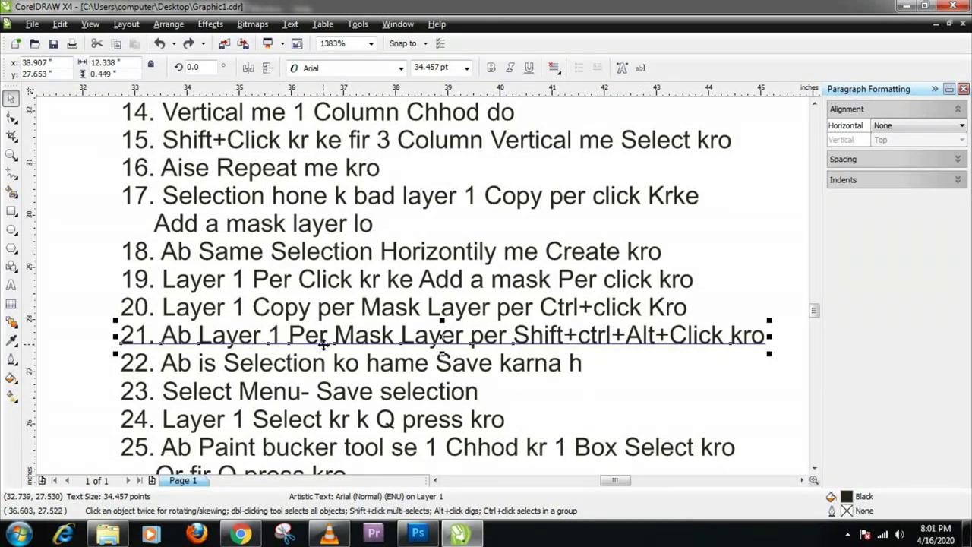
pyautogui.hotkey('alt', 'Tab')
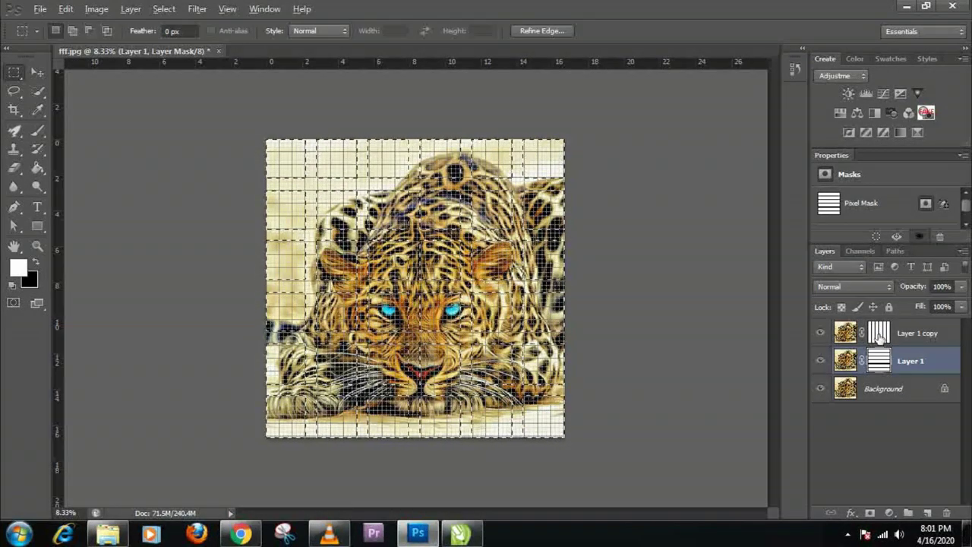
pyautogui.hotkey('alt', 'Tab')
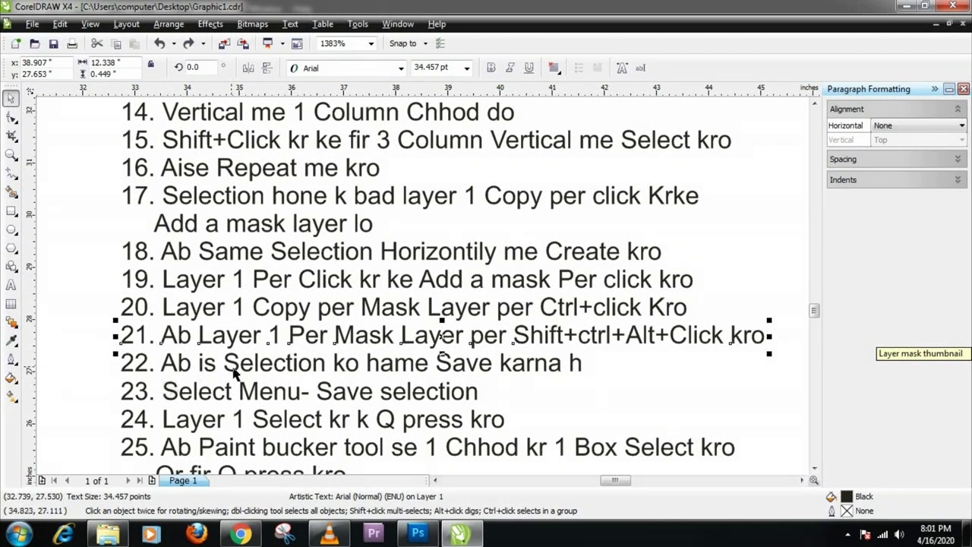
# Step: Mark notes steps 22 and 23 on saving the selection, then open Photoshop's Select menu
pyautogui.click(423, 367)
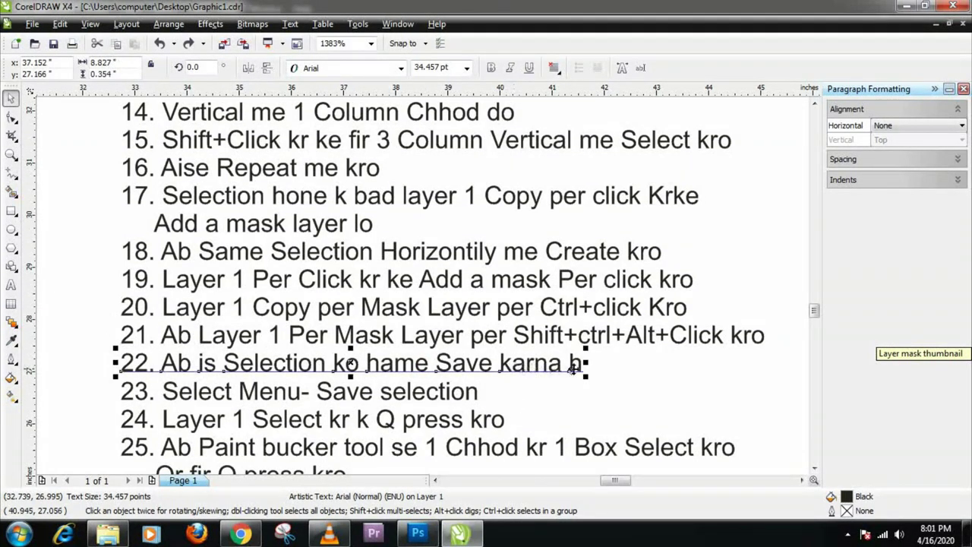
pyautogui.click(214, 396)
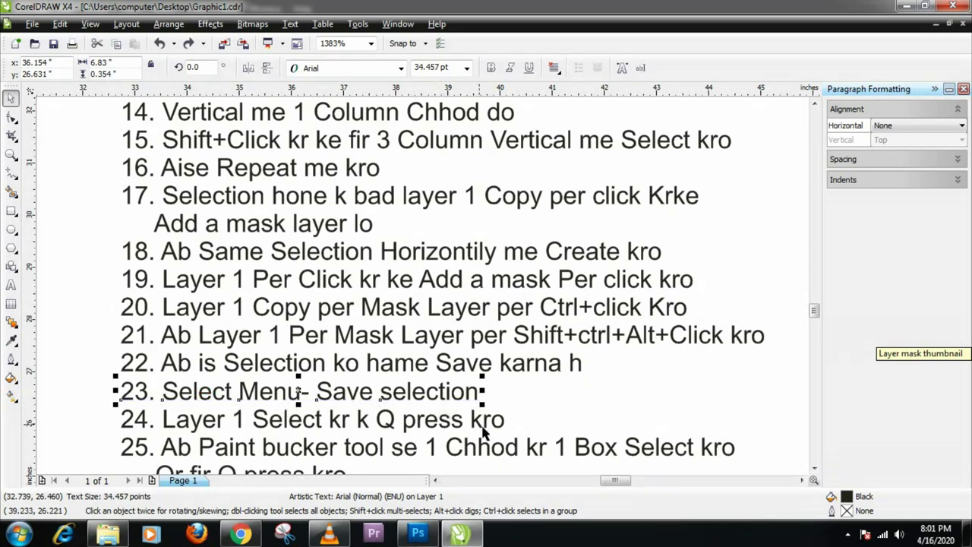
pyautogui.hotkey('alt', 'Tab')
pyautogui.click(164, 9)
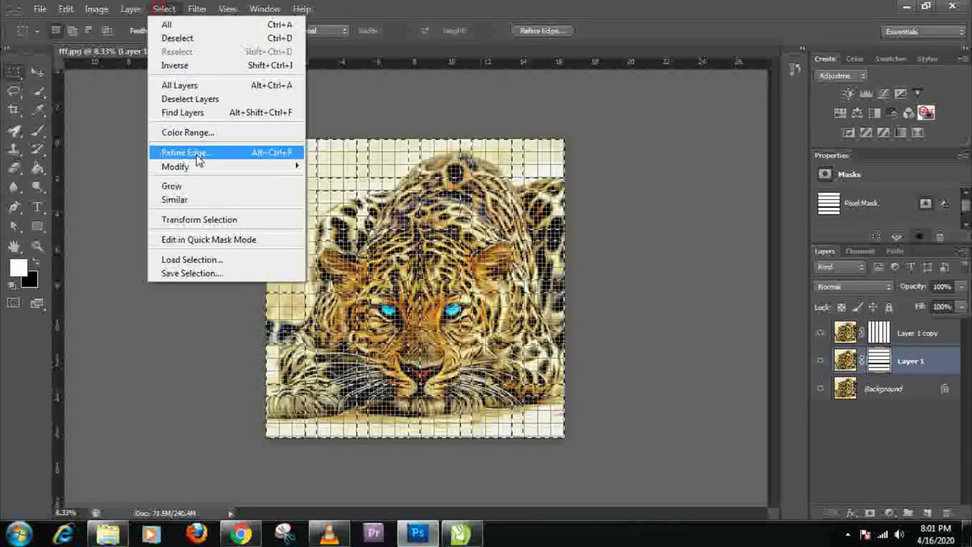
# Step: Save the tile selection as a new channel and mark step 24 in the notes
pyautogui.click(167, 273)
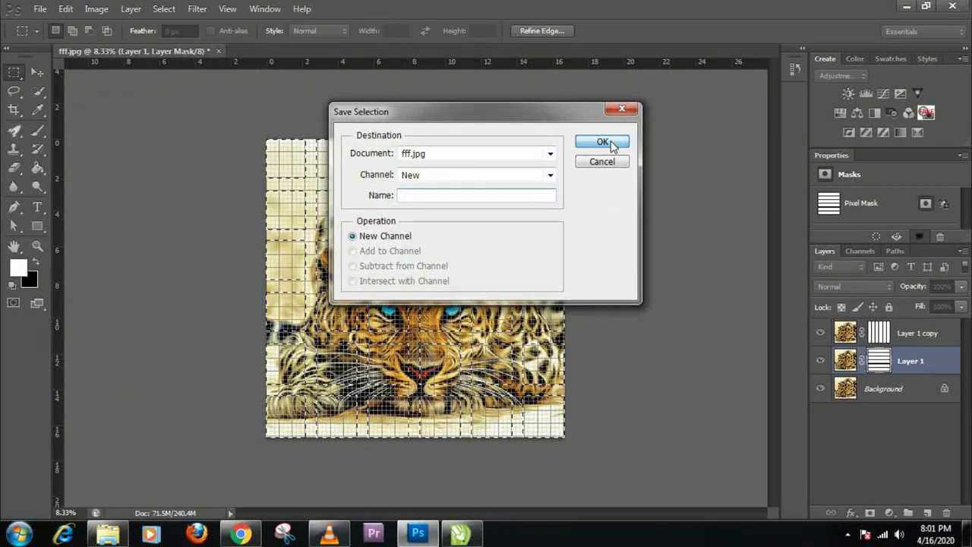
pyautogui.click(602, 142)
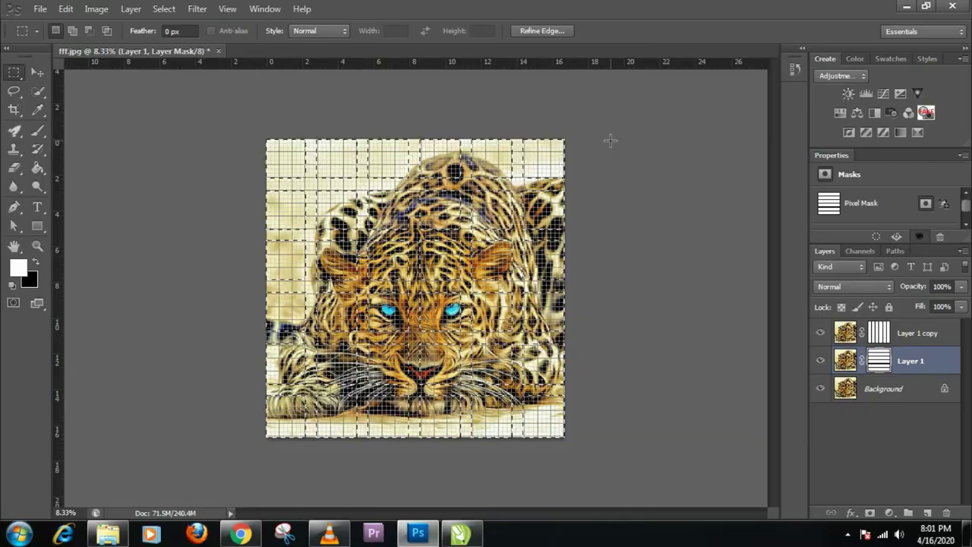
pyautogui.hotkey('alt', 'Tab')
pyautogui.click(193, 429)
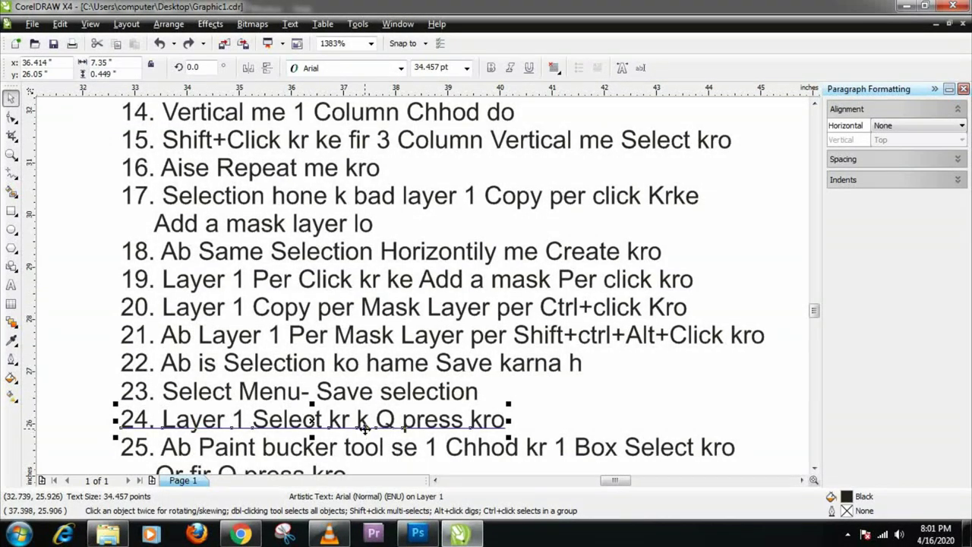
pyautogui.hotkey('alt', 'Tab')
# Step: Target Layer 1's pixels, clear the selection, and enter Quick Mask mode
pyautogui.click(922, 363)
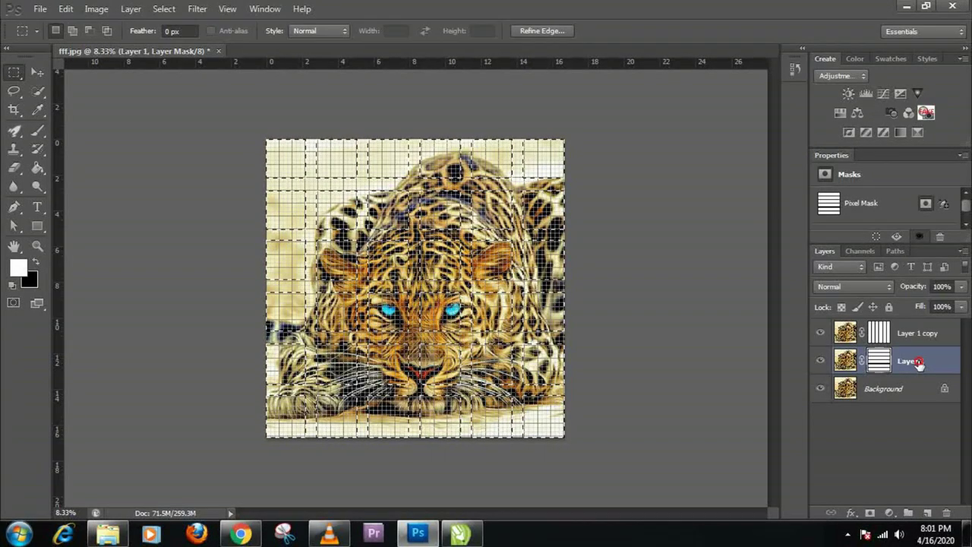
pyautogui.hotkey('ctrl', '2')
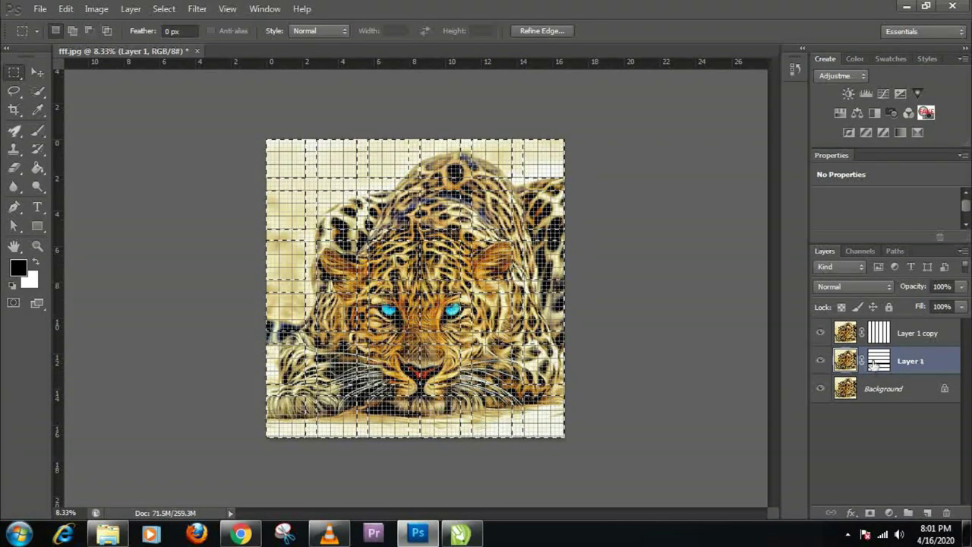
pyautogui.click(438, 281)
pyautogui.press('q')
pyautogui.hotkey('alt', 'Tab')
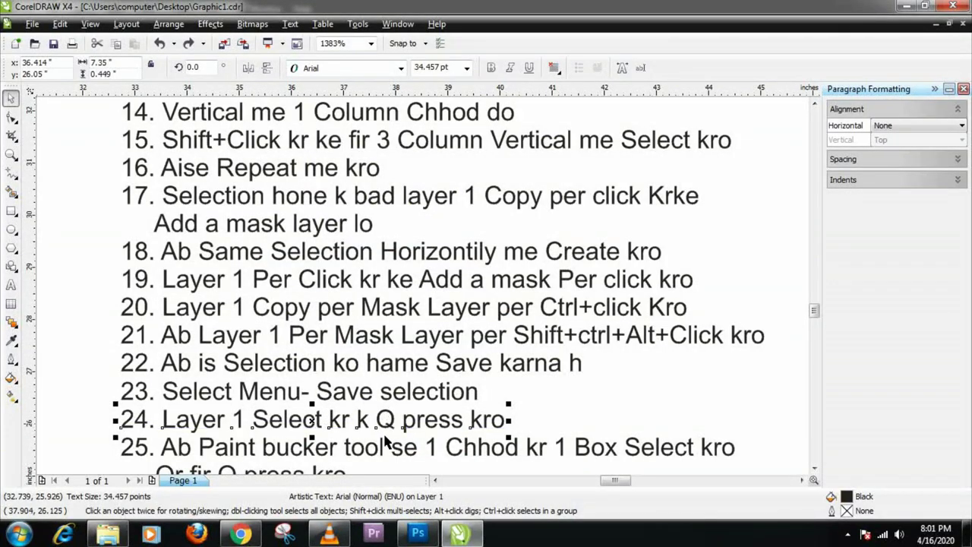
pyautogui.click(814, 470)
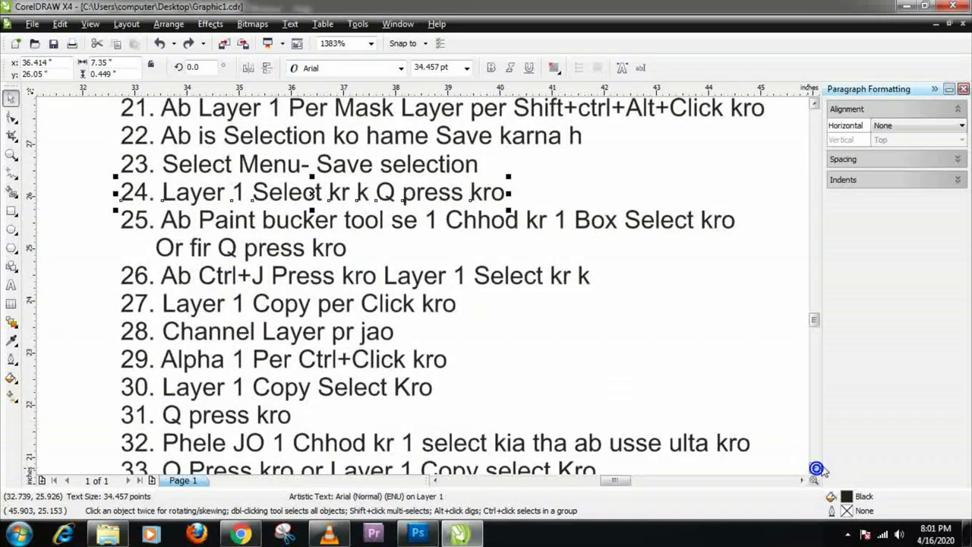
pyautogui.click(194, 229)
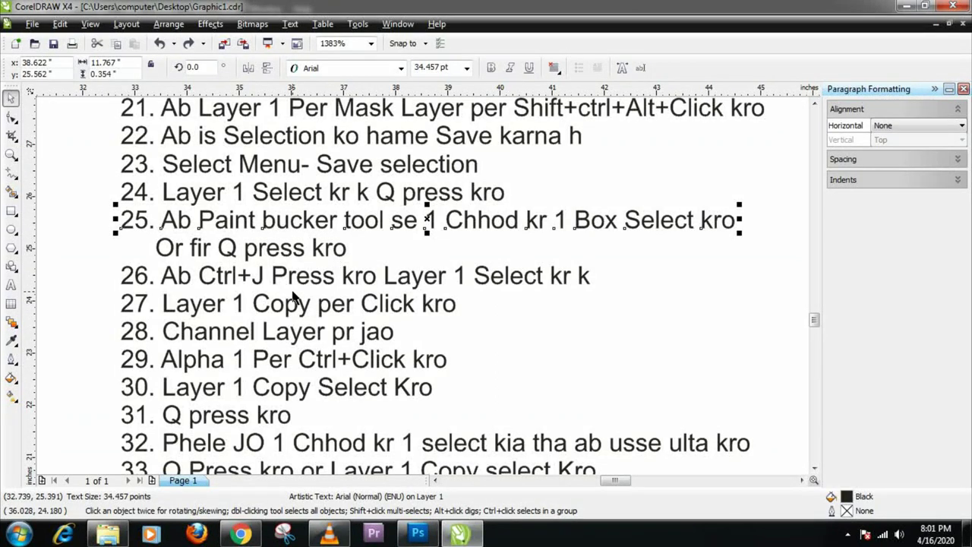
# Step: With the Paint Bucket, fill alternating grid cells red in Quick Mask, from the head to the bottom row
pyautogui.hotkey('alt', 'Tab')
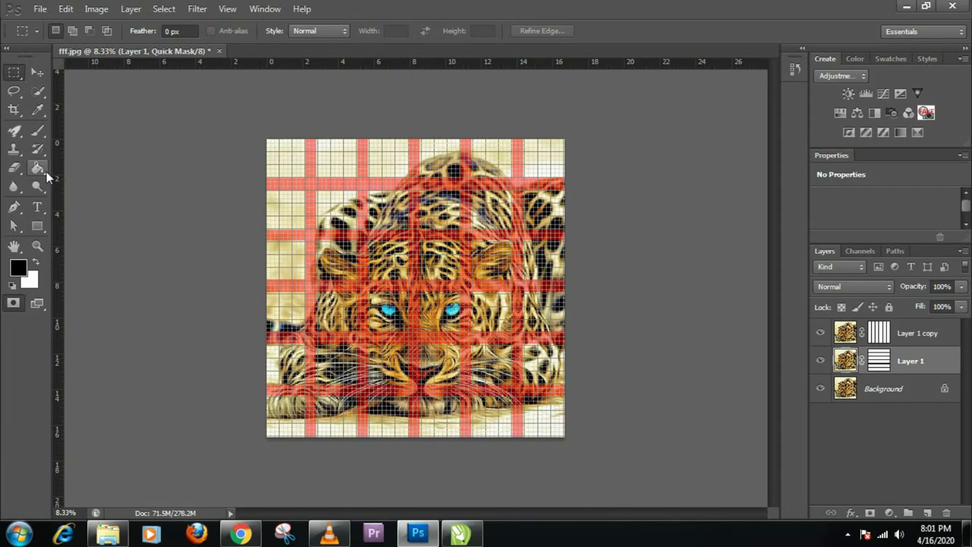
pyautogui.click(38, 169)
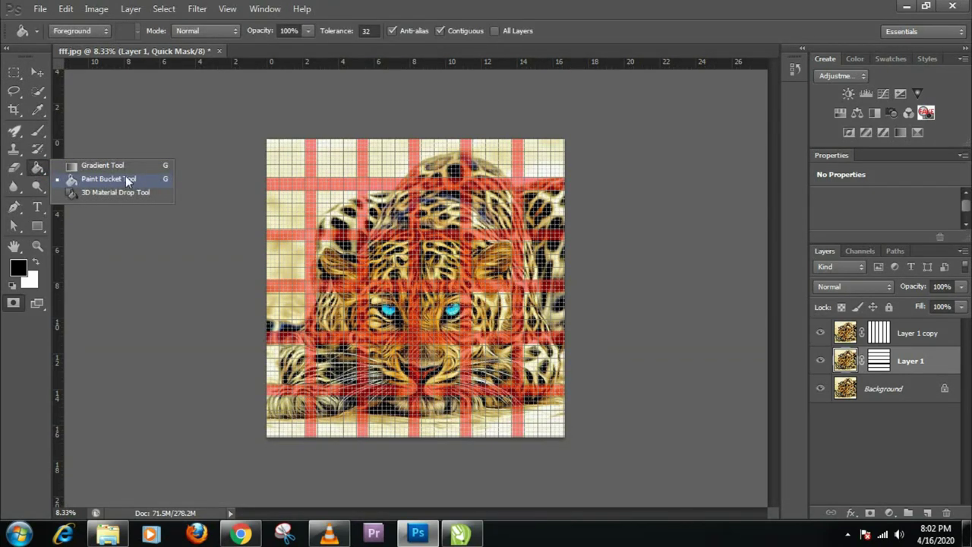
pyautogui.click(125, 179)
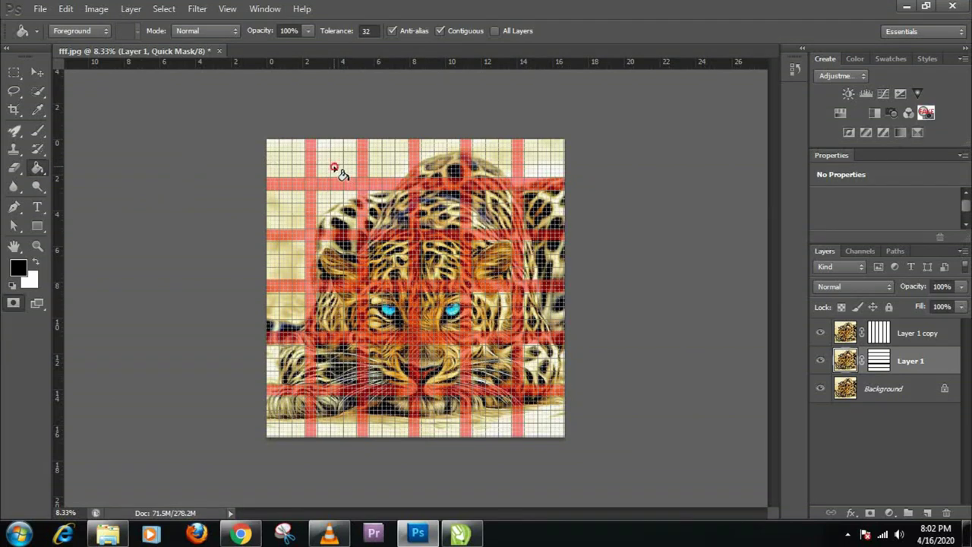
pyautogui.click(447, 170)
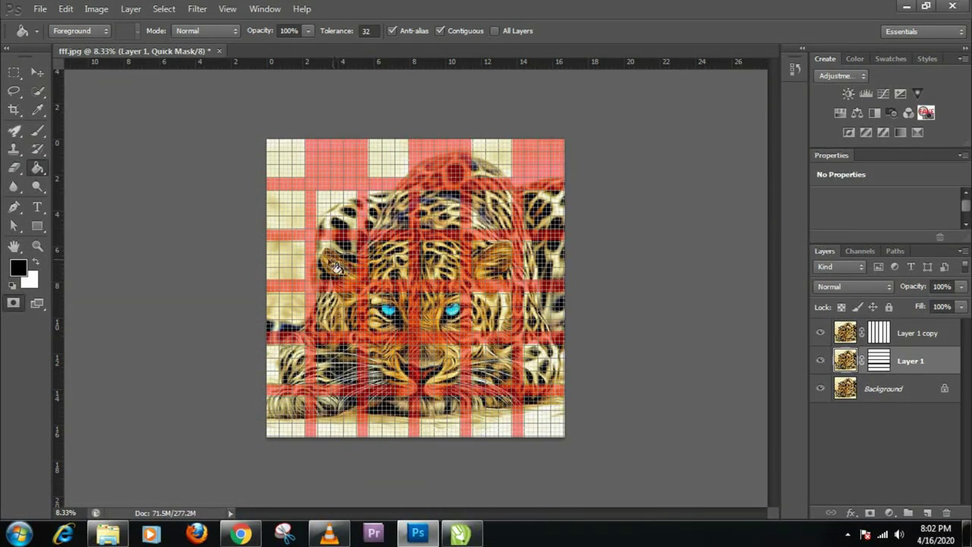
pyautogui.click(501, 220)
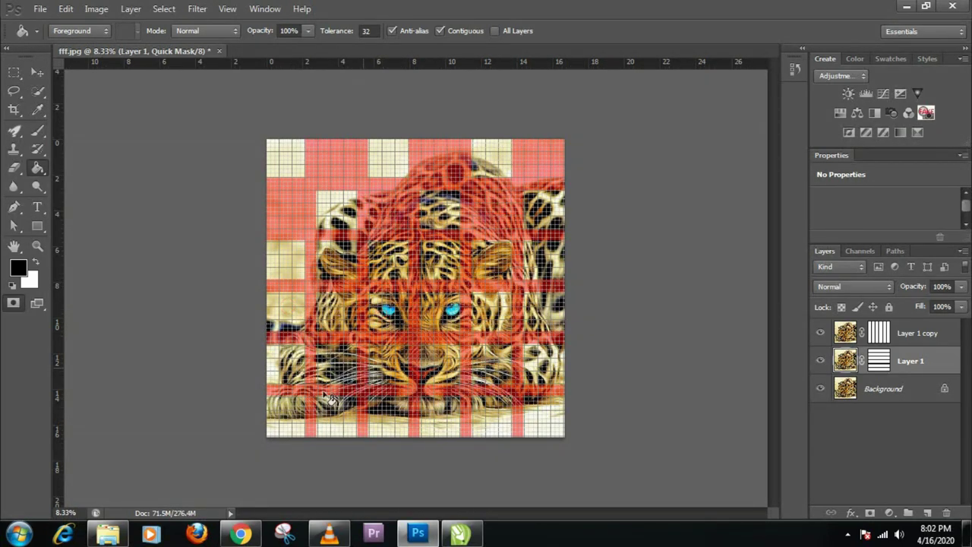
pyautogui.click(380, 427)
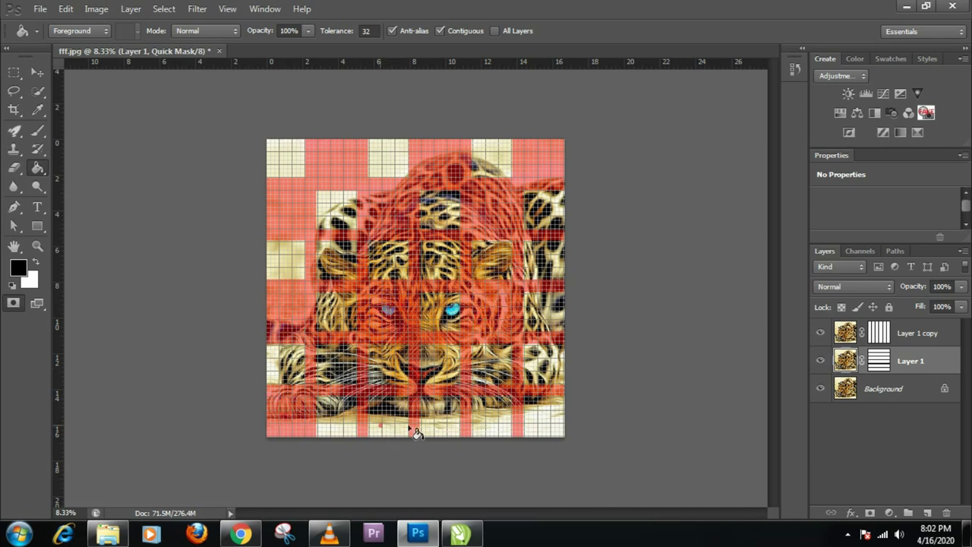
pyautogui.click(484, 427)
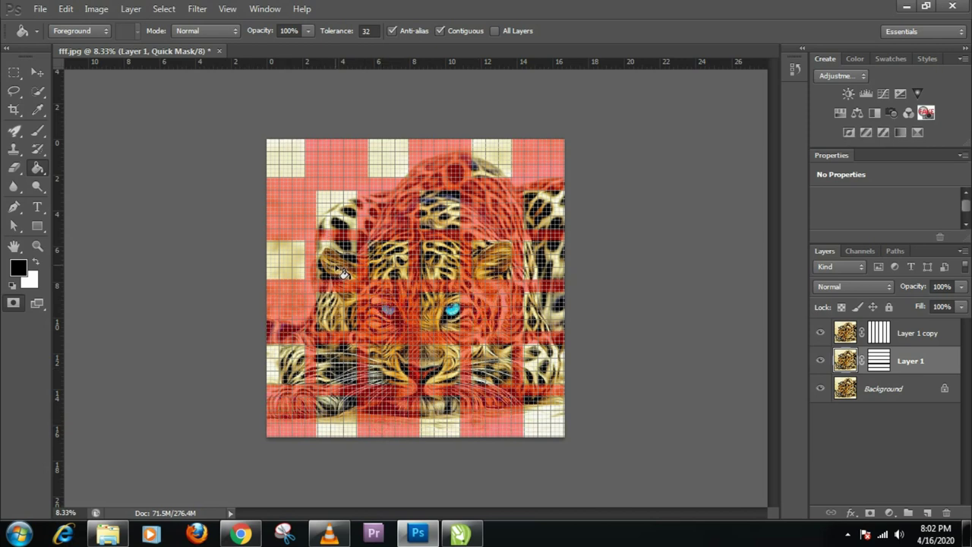
pyautogui.click(446, 378)
pyautogui.click(542, 257)
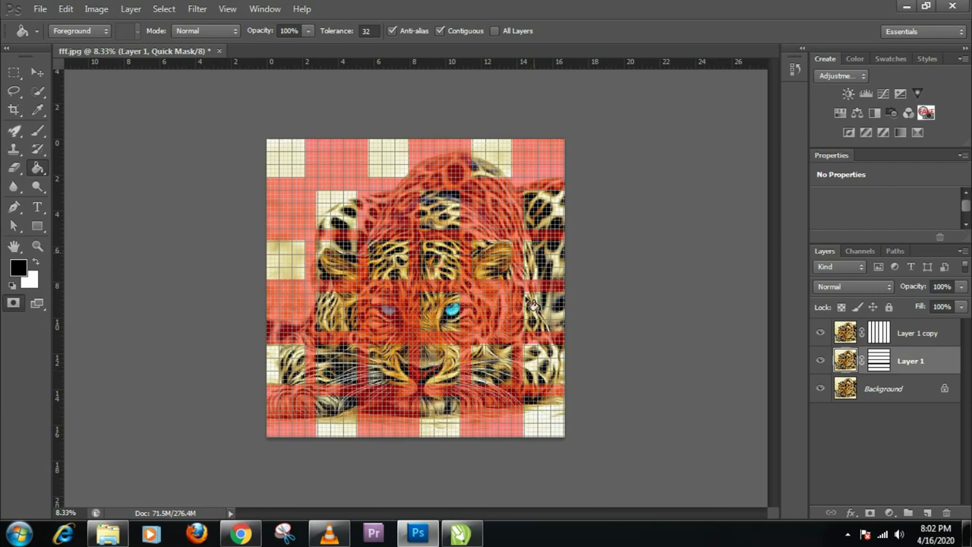
pyautogui.click(524, 369)
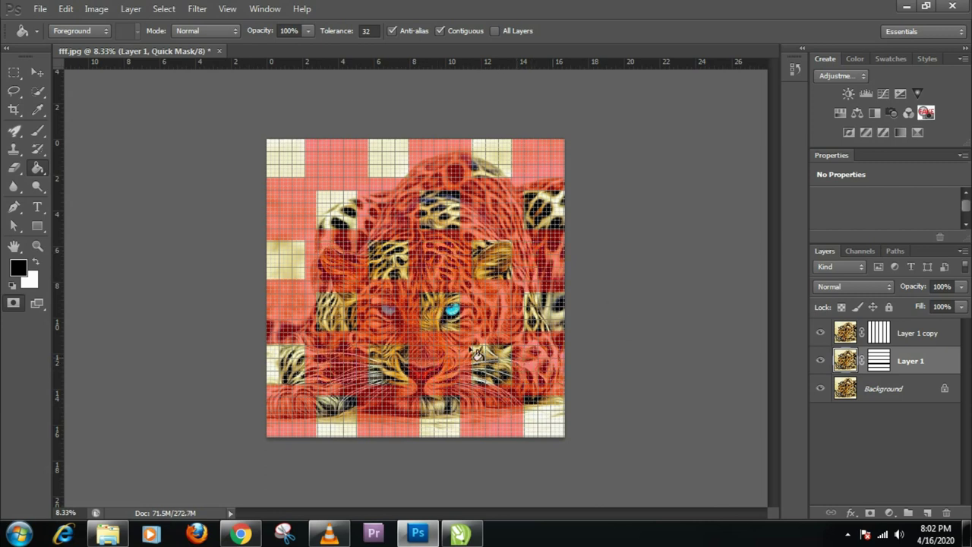
# Step: Exit Quick Mask to get the checkerboard selection and copy it onto new Layer 2
pyautogui.hotkey('alt', 'Tab')
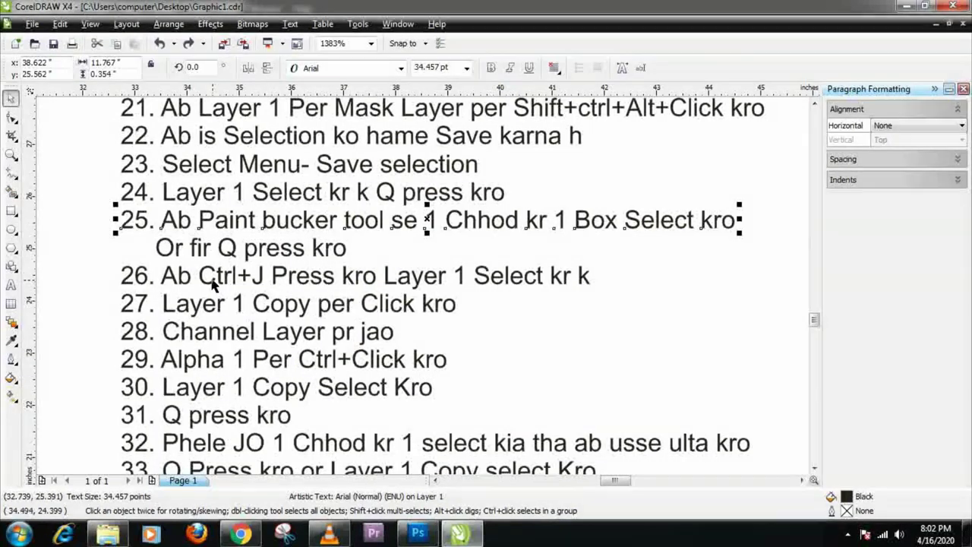
pyautogui.click(173, 255)
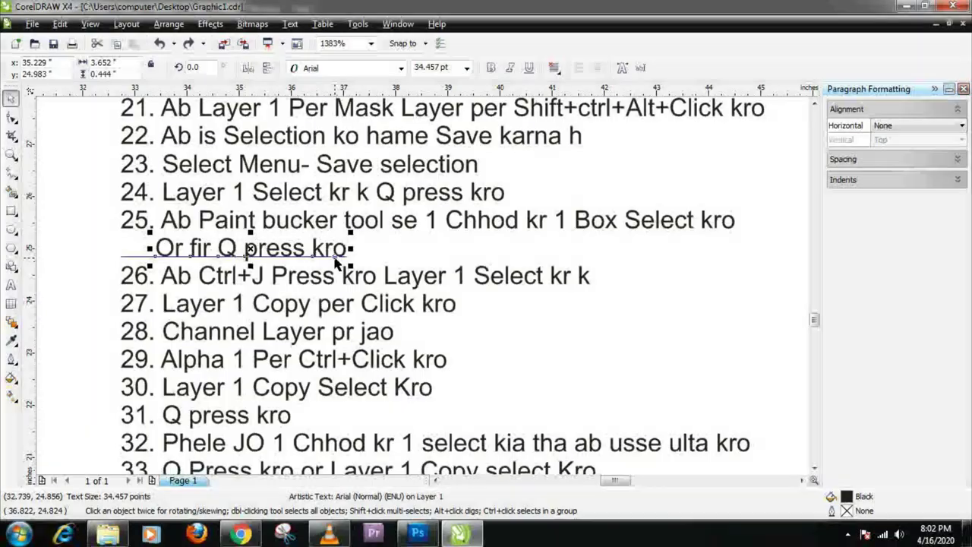
pyautogui.hotkey('alt', 'Tab')
pyautogui.press('q')
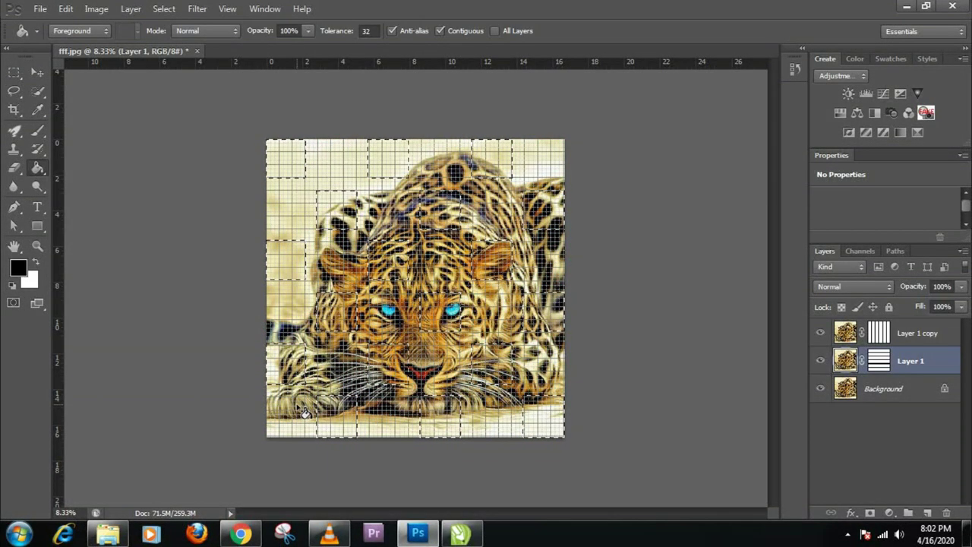
pyautogui.hotkey('ctrl', '+')
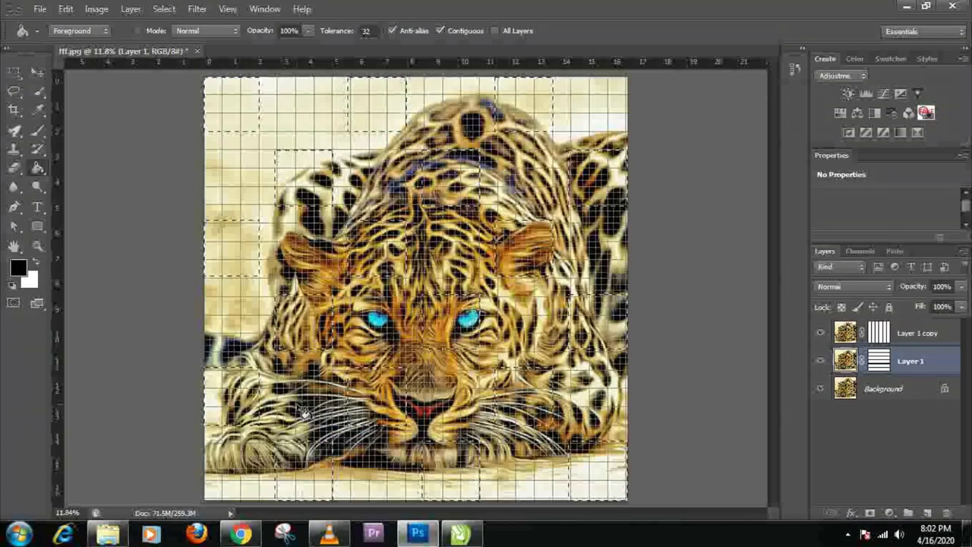
pyautogui.hotkey('alt', 'Tab')
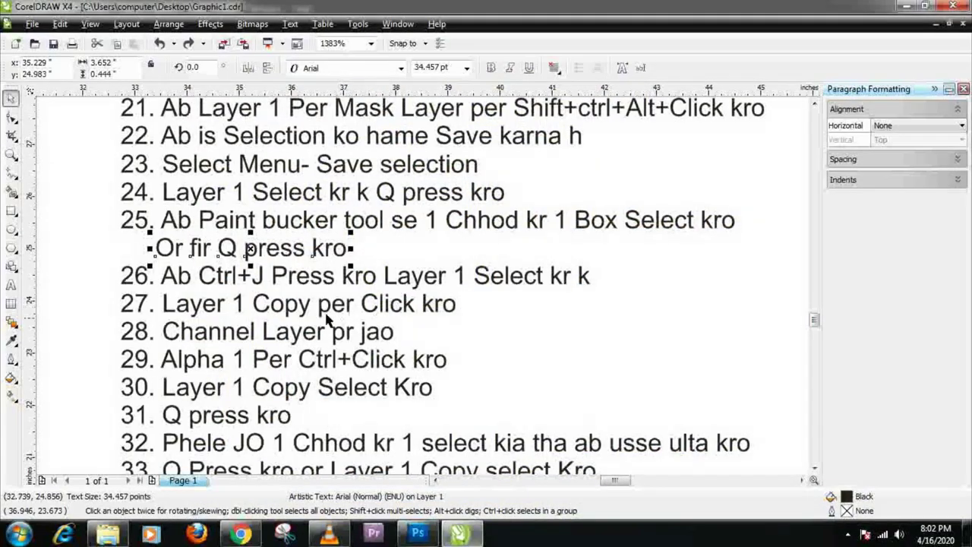
pyautogui.click(262, 281)
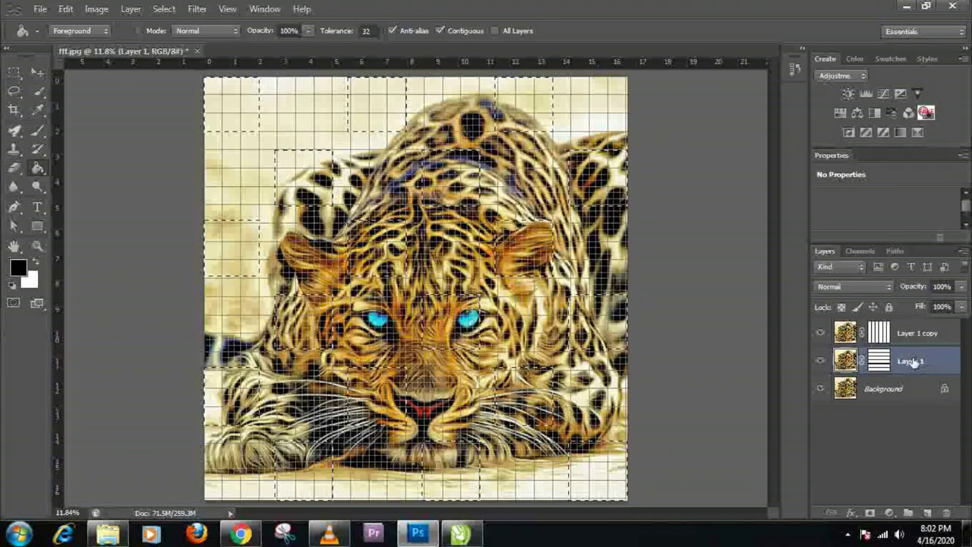
pyautogui.hotkey('ctrl', 'j')
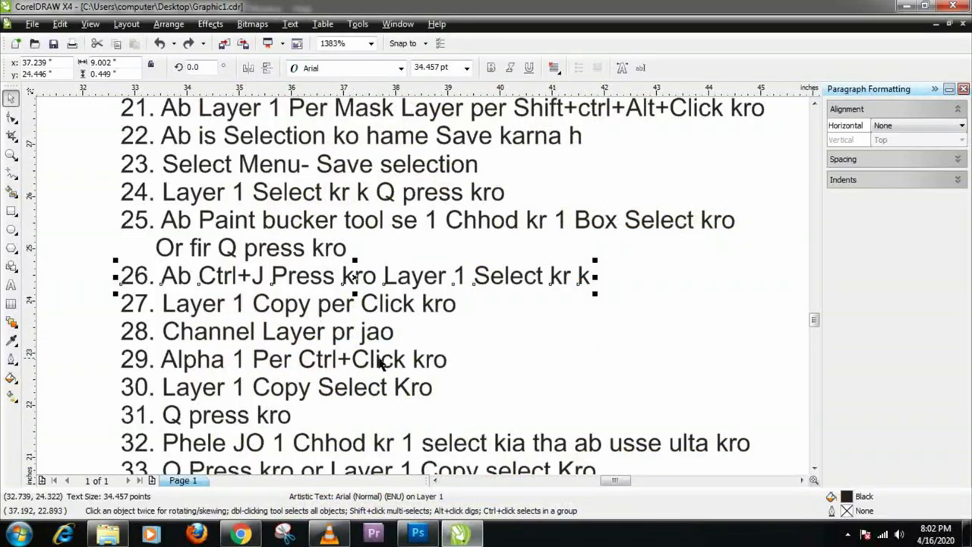
# Step: Make Layer 1 copy the active layer and advance the notes to the Channels step
pyautogui.click(170, 311)
pyautogui.click(280, 311)
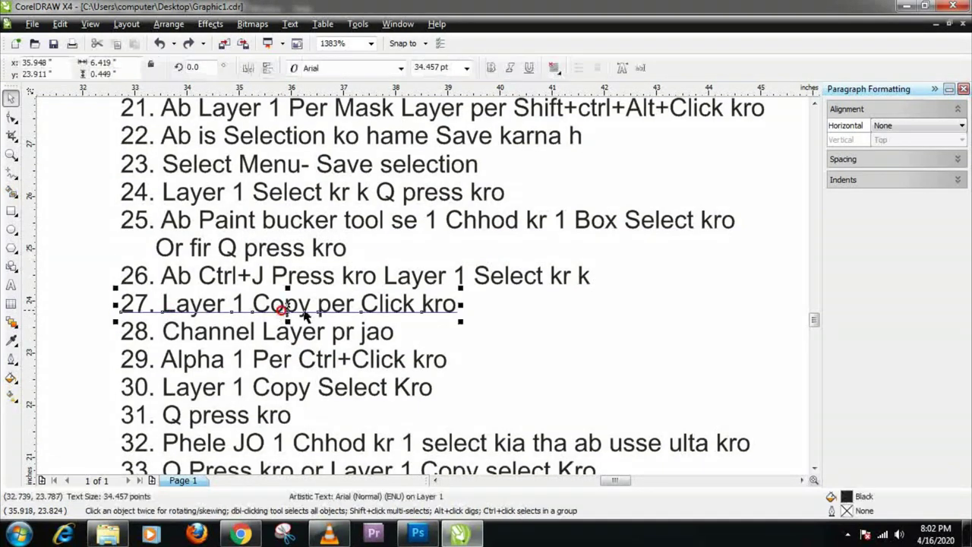
pyautogui.hotkey('alt', 'Tab')
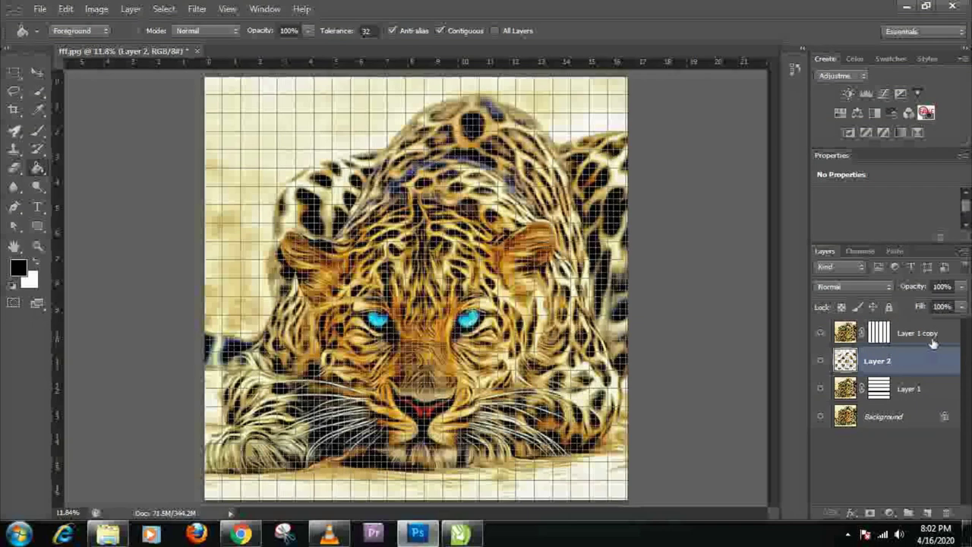
pyautogui.click(922, 335)
pyautogui.hotkey('alt', 'Tab')
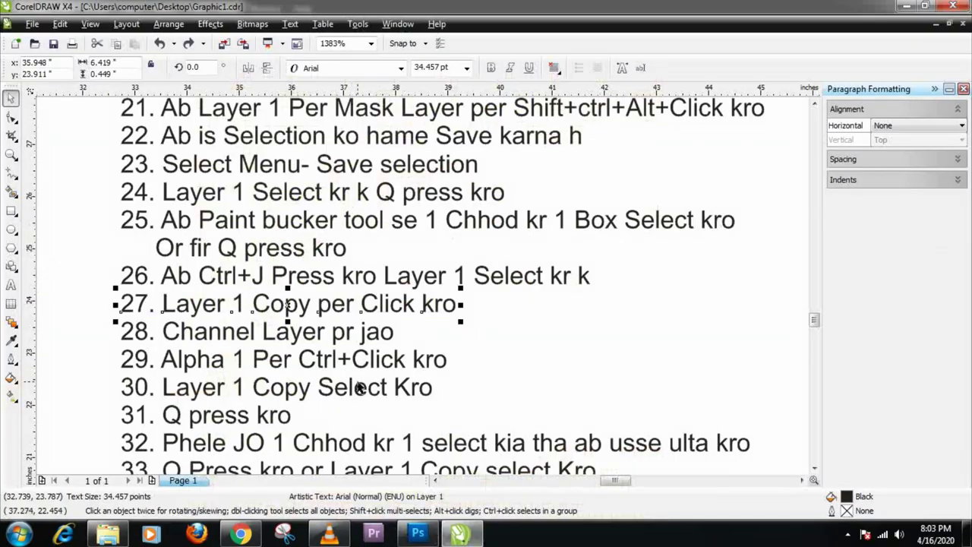
pyautogui.click(207, 336)
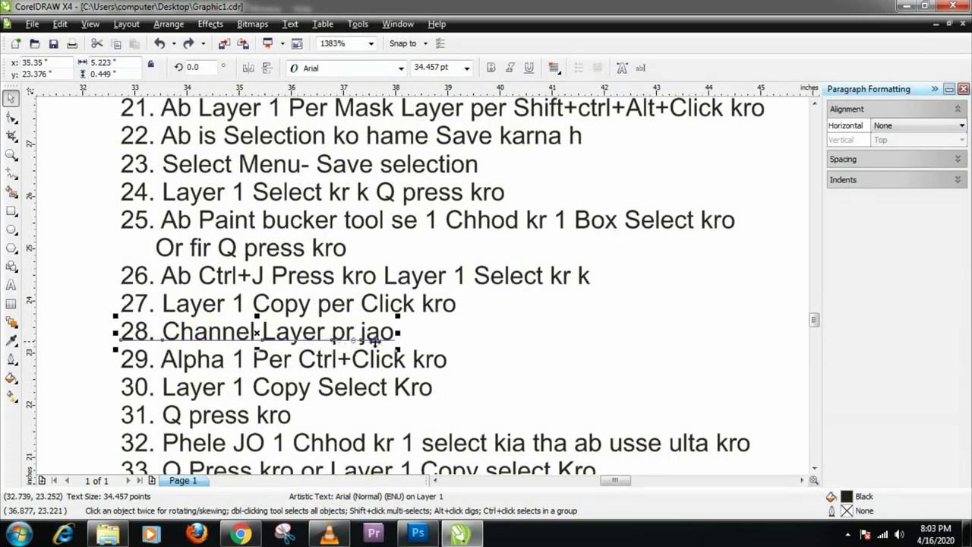
pyautogui.hotkey('alt', 'Tab')
# Step: Ctrl-click the Alpha 1 channel to load its tile selection, ticking off notes steps 28-29
pyautogui.click(860, 251)
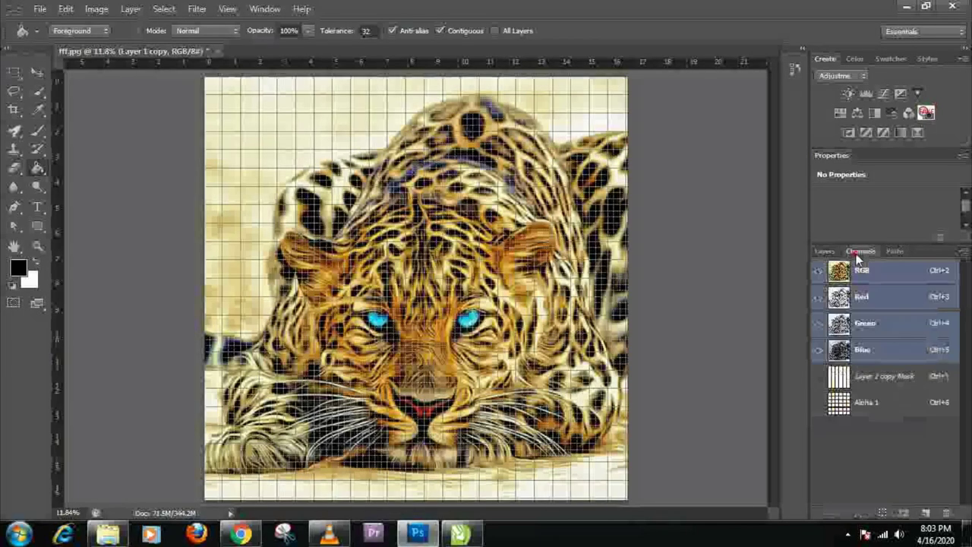
pyautogui.click(840, 253)
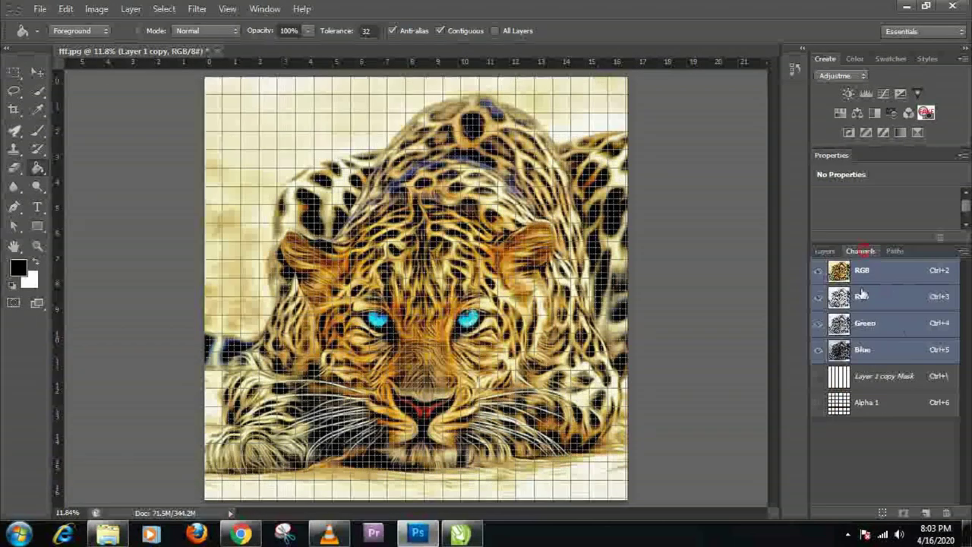
pyautogui.hotkey('alt', 'Tab')
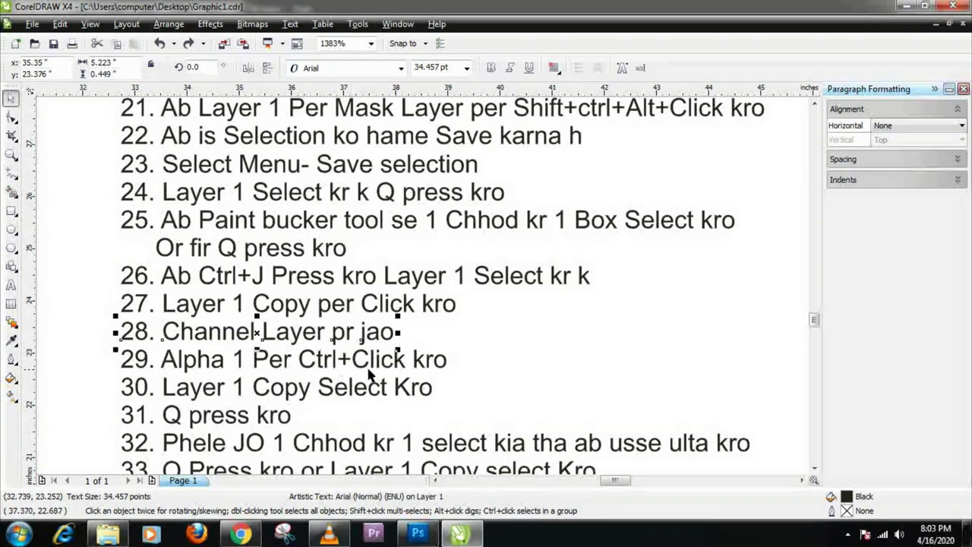
pyautogui.hotkey('alt', 'Tab')
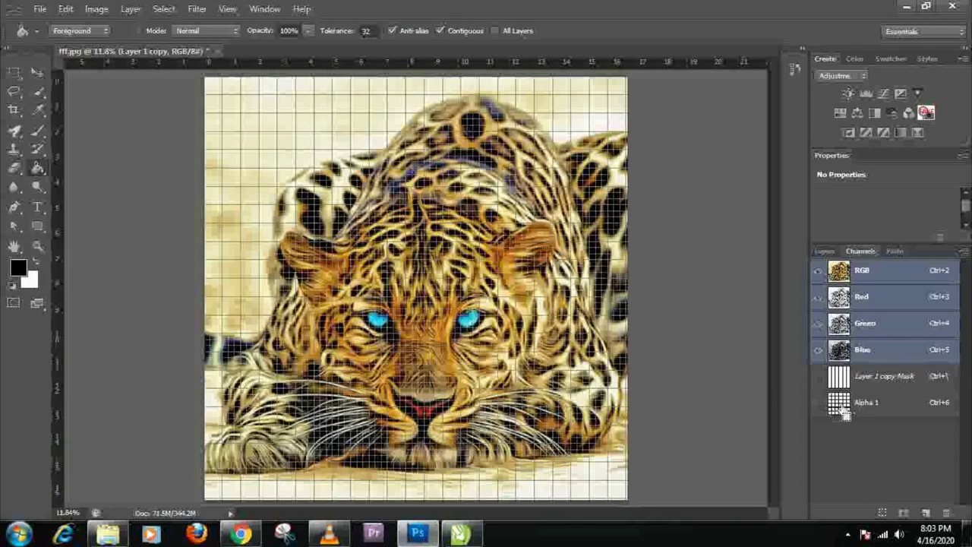
pyautogui.keyDown('ctrl'); pyautogui.click(839, 403); pyautogui.keyUp('ctrl')
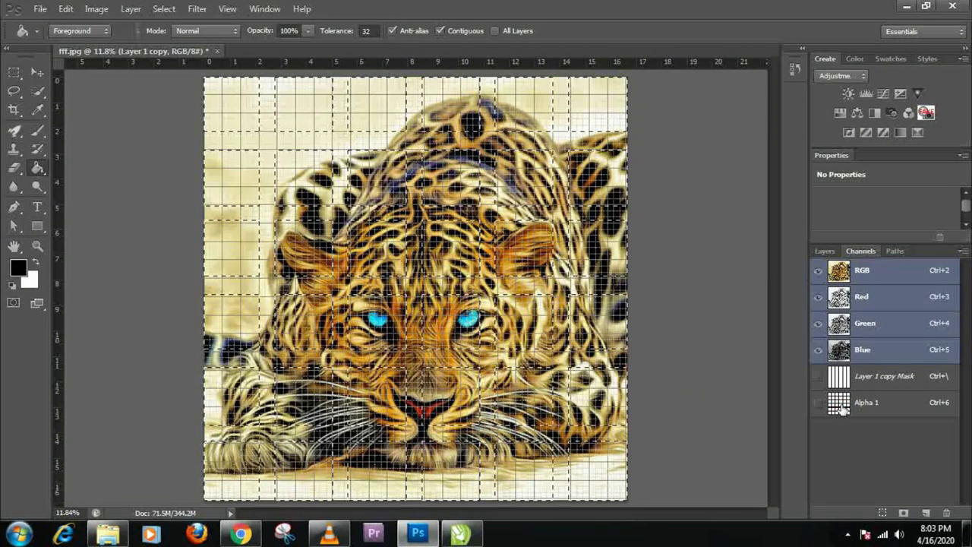
pyautogui.hotkey('alt', 'Tab')
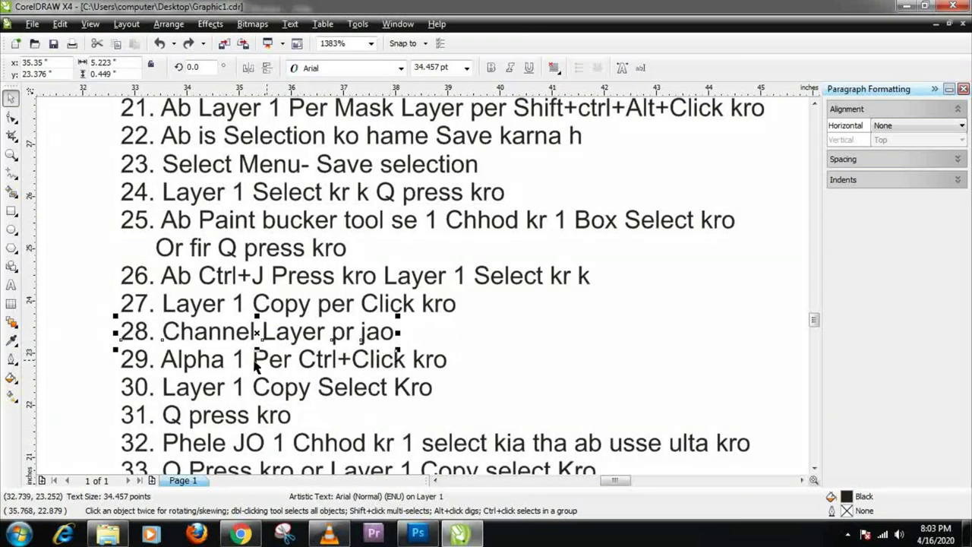
pyautogui.click(227, 368)
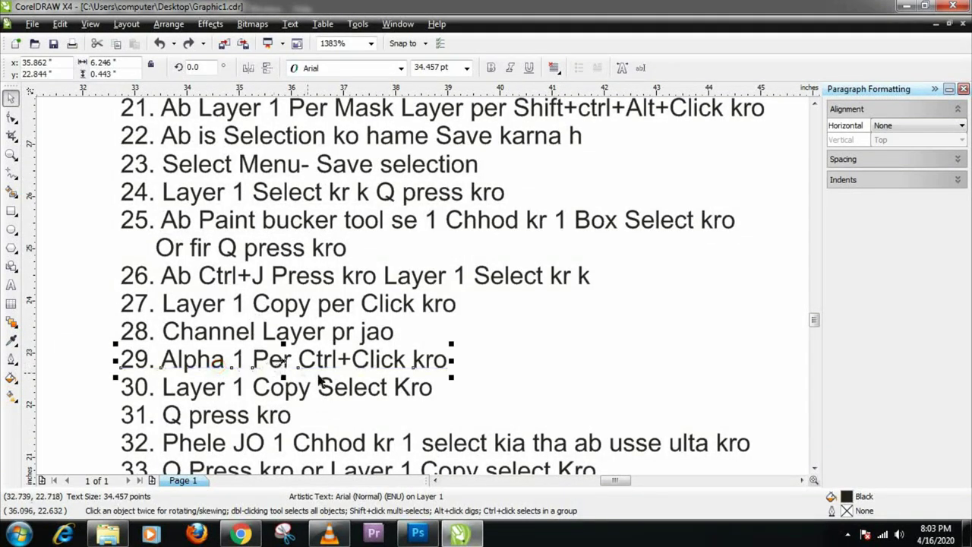
pyautogui.click(194, 390)
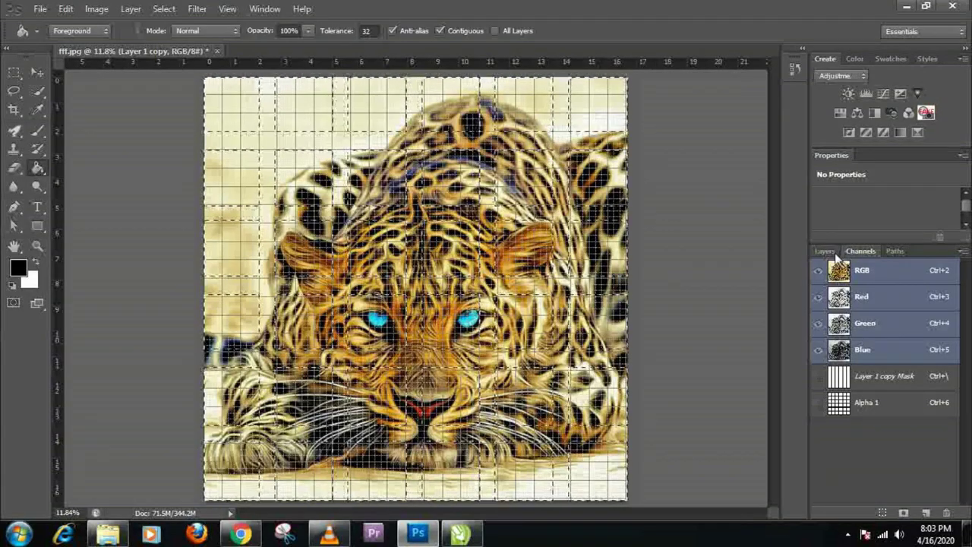
# Step: Back in the Layers panel, press Q to show the grid selection as a red Quick Mask
pyautogui.click(824, 250)
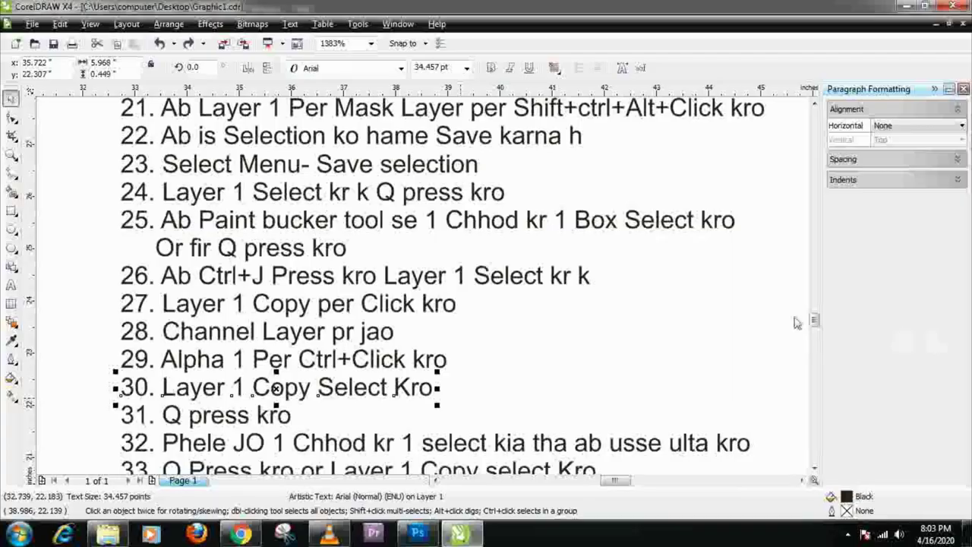
pyautogui.click(231, 424)
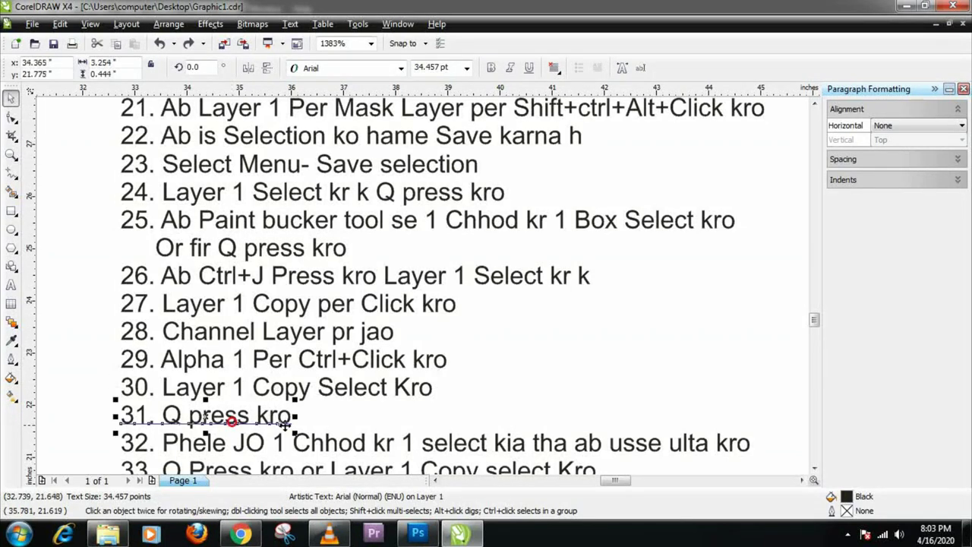
pyautogui.click(813, 469)
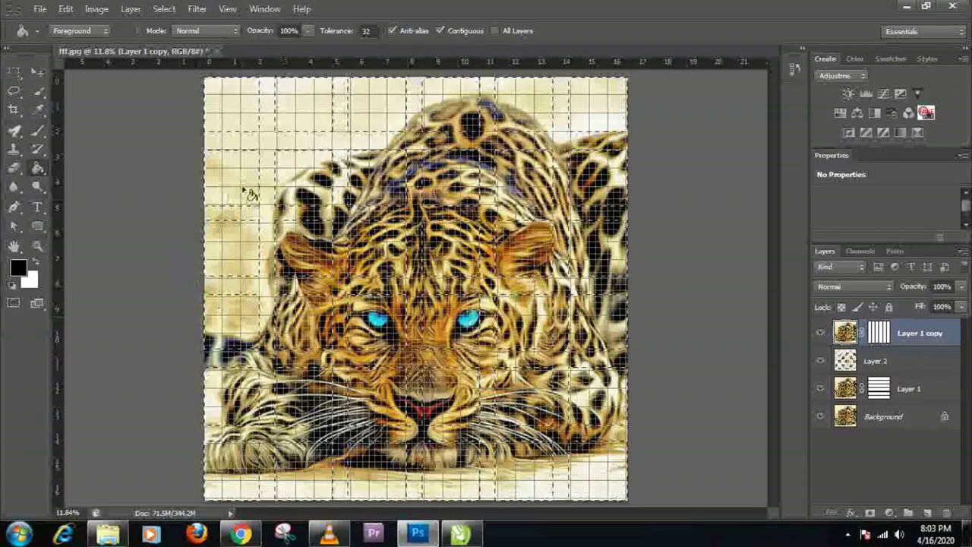
pyautogui.press('q')
pyautogui.hotkey('alt', 'Tab')
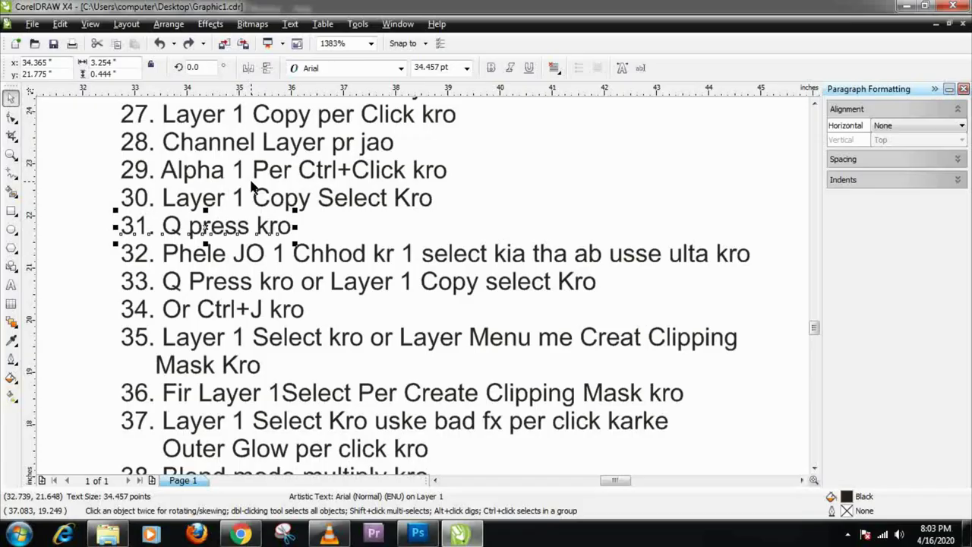
pyautogui.click(202, 258)
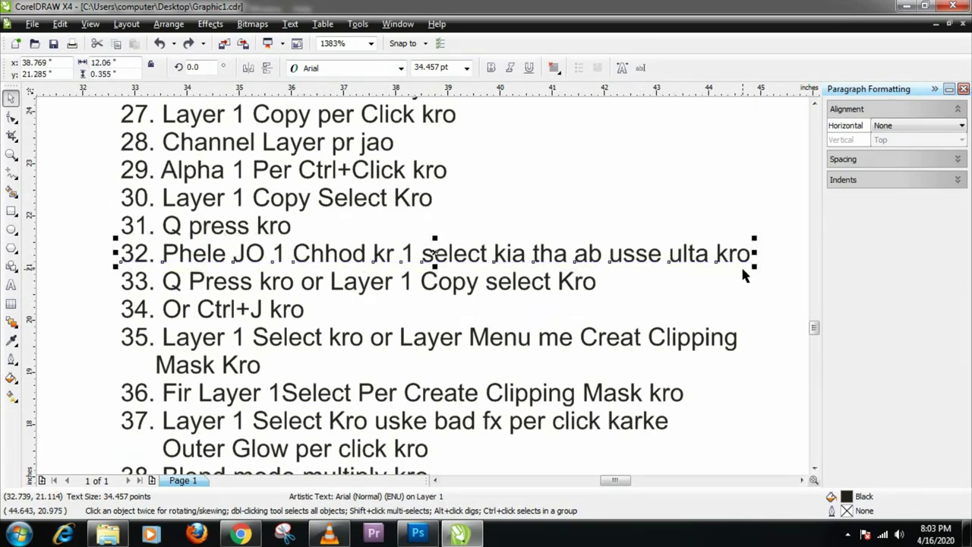
pyautogui.hotkey('alt', 'Tab')
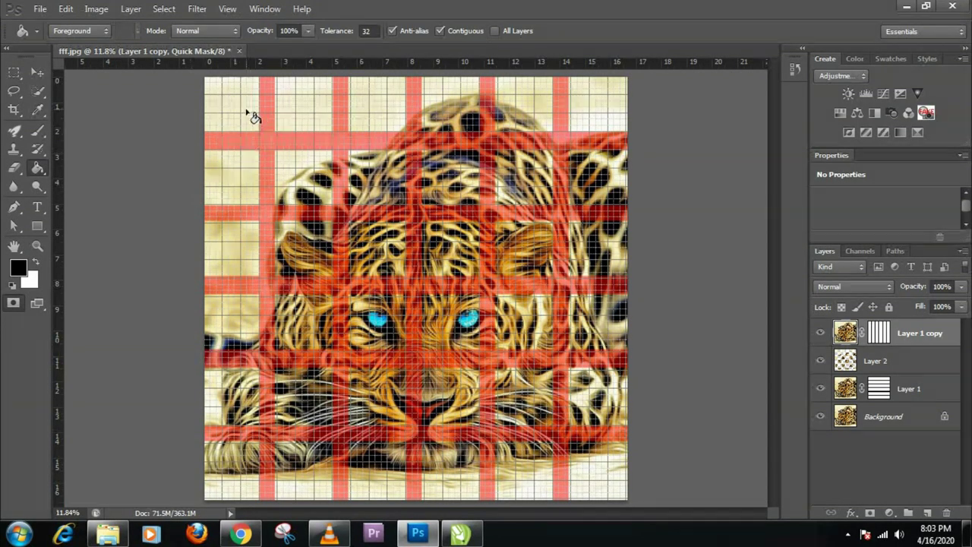
# Step: Paint-bucket fill the opposite alternating tiles in the top two grid rows
pyautogui.click(249, 114)
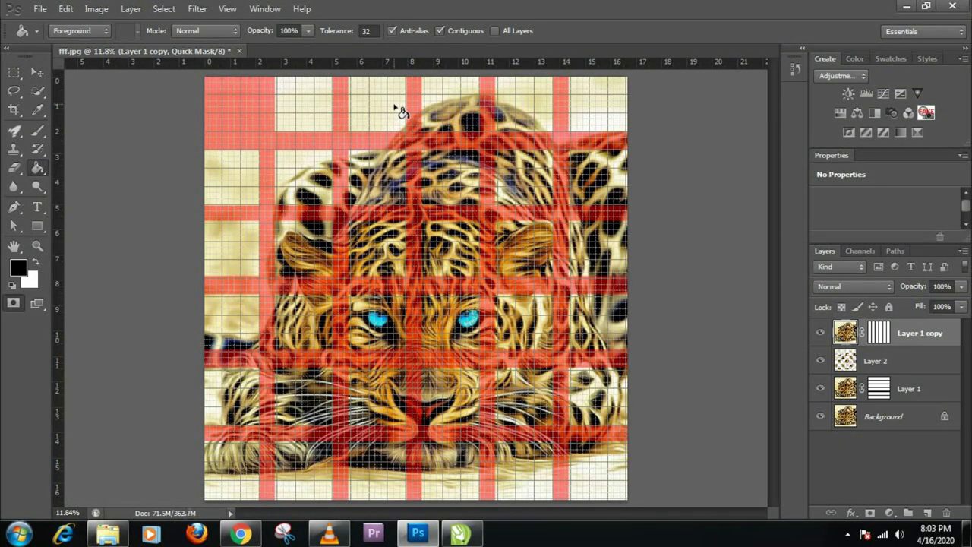
pyautogui.click(515, 119)
pyautogui.click(383, 105)
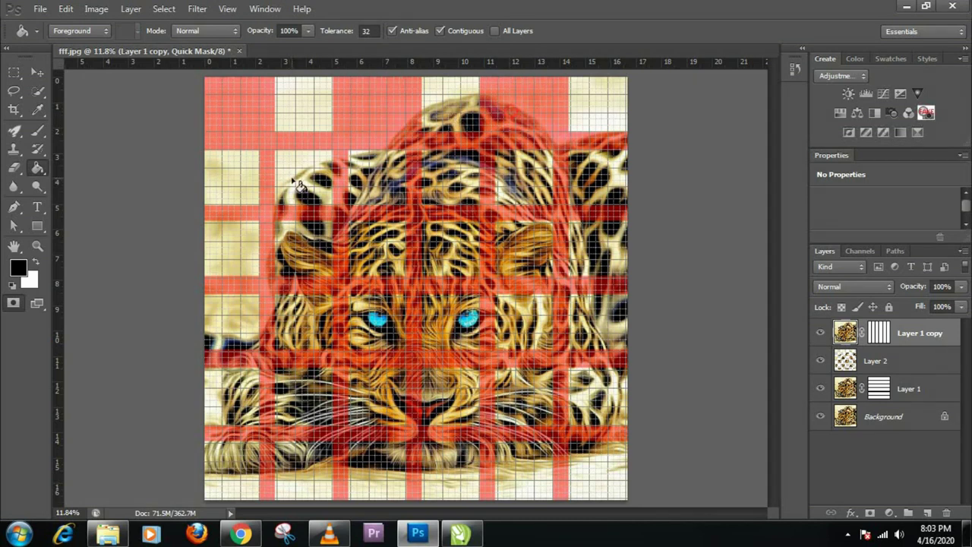
pyautogui.click(300, 185)
pyautogui.click(444, 183)
pyautogui.click(605, 190)
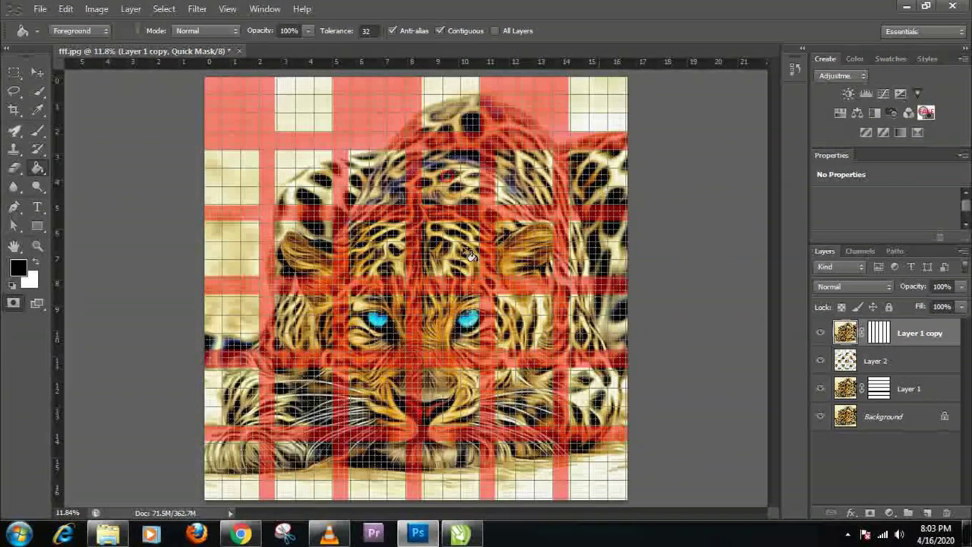
# Step: Fill the remaining alternating tiles in the side, centre, middle and bottom rows
pyautogui.click(232, 247)
pyautogui.click(224, 411)
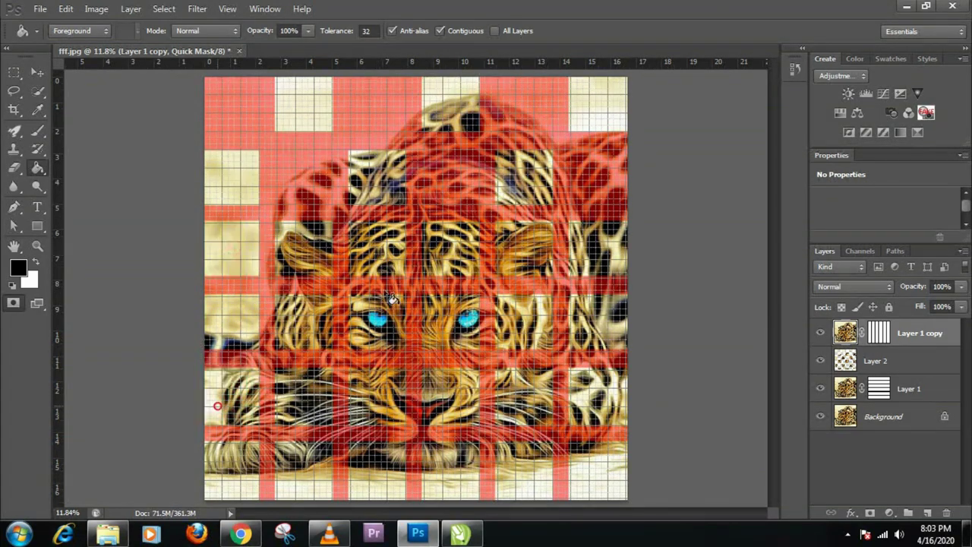
pyautogui.click(385, 262)
pyautogui.click(392, 413)
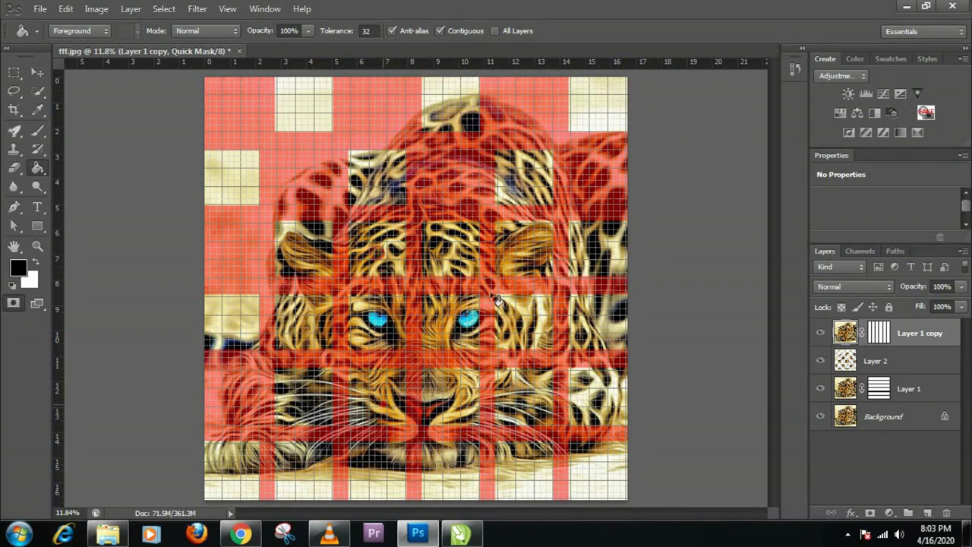
pyautogui.click(524, 401)
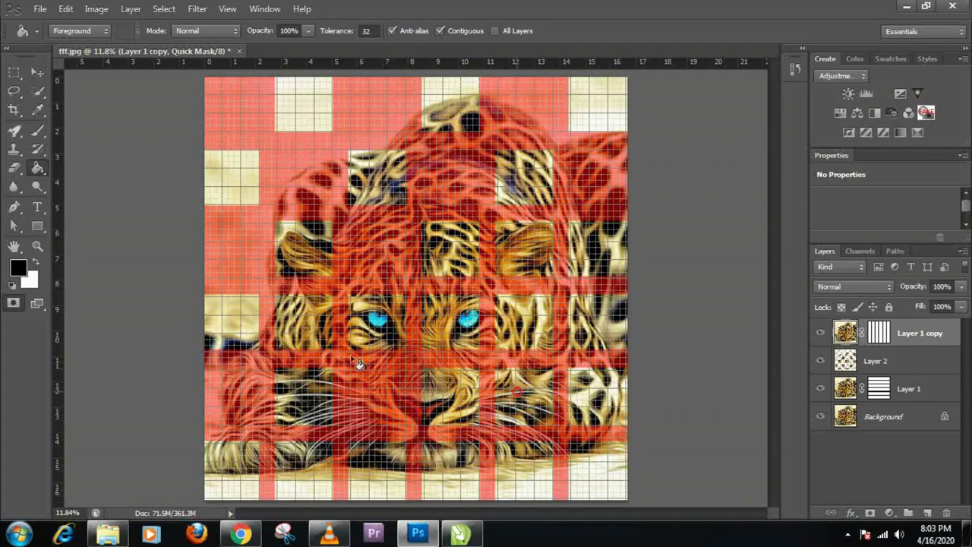
pyautogui.click(307, 331)
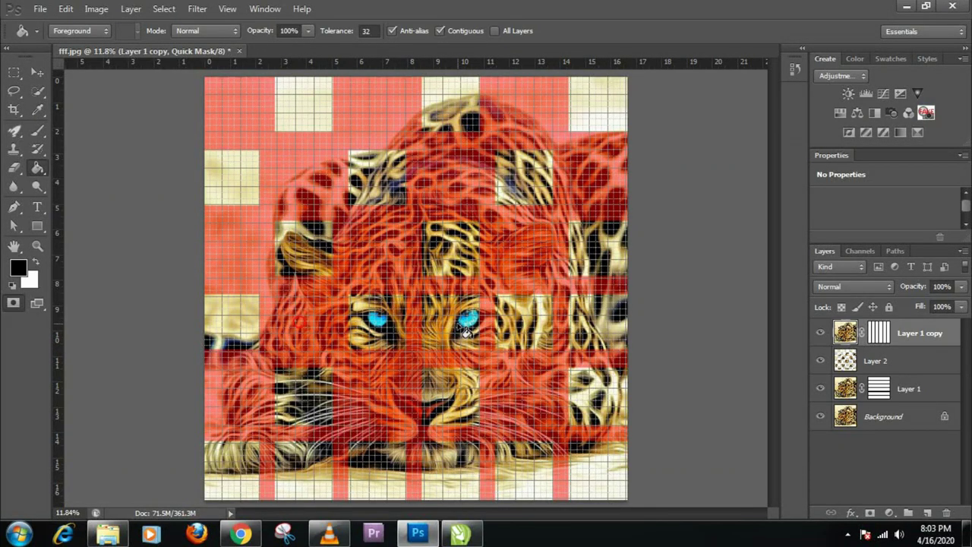
pyautogui.click(614, 334)
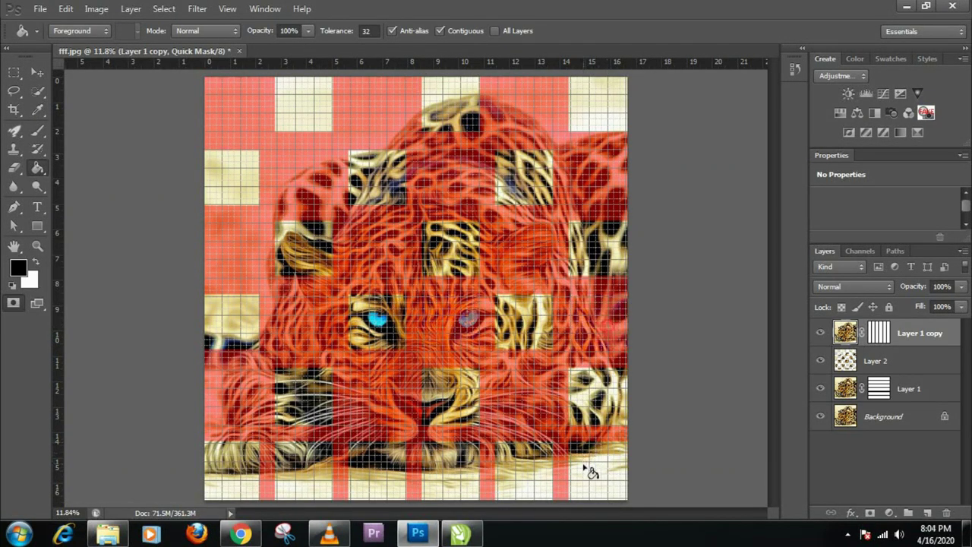
pyautogui.click(459, 466)
pyautogui.click(309, 465)
pyautogui.hotkey('alt', 'Tab')
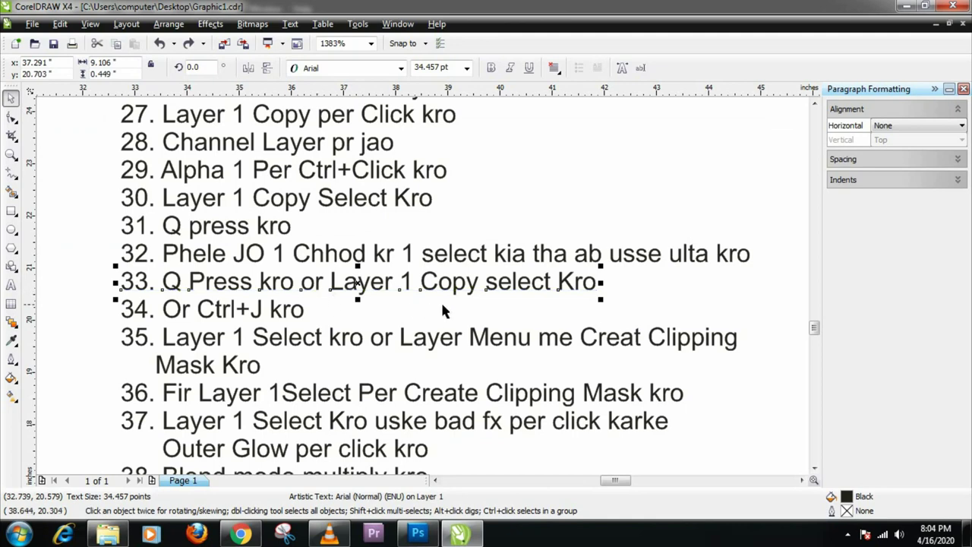
pyautogui.hotkey('alt', 'Tab')
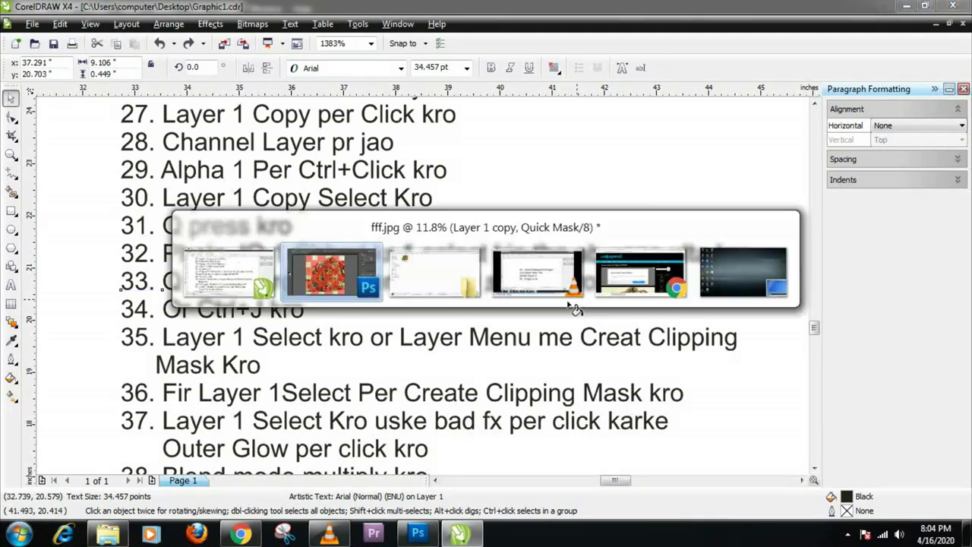
# Step: Exit Quick Mask and copy the opposite tiles from Layer 1 copy onto new Layer 3
pyautogui.press('q')
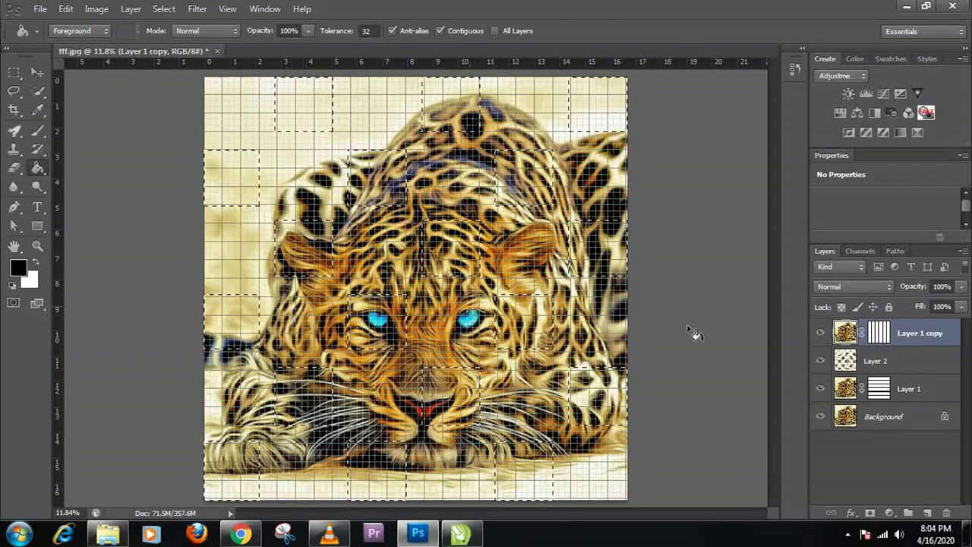
pyautogui.hotkey('alt', 'Tab')
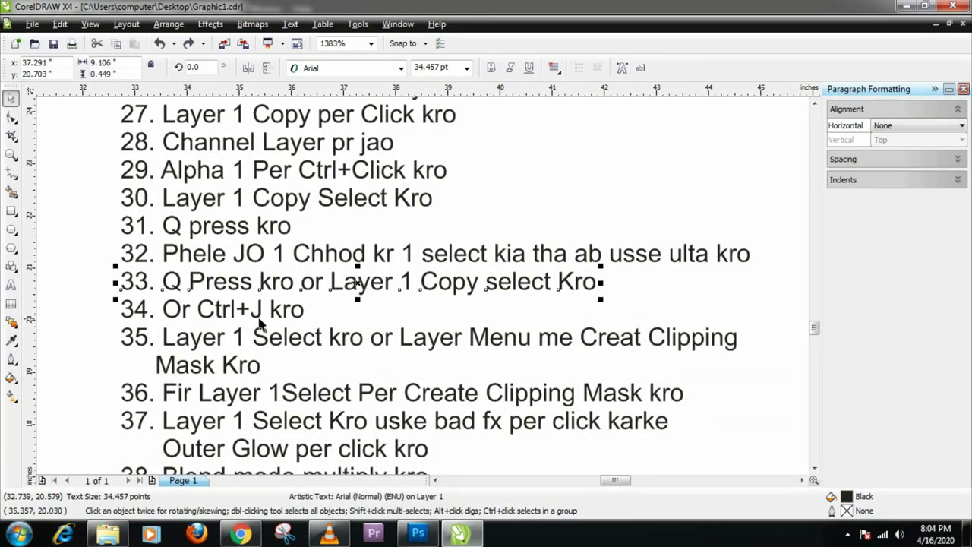
pyautogui.click(296, 319)
pyautogui.hotkey('alt', 'Tab')
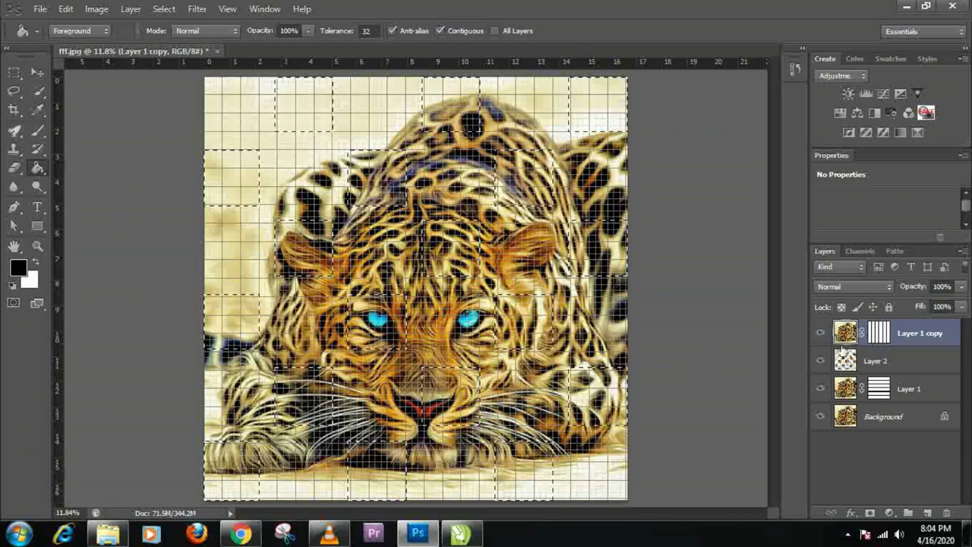
pyautogui.hotkey('ctrl', 'j')
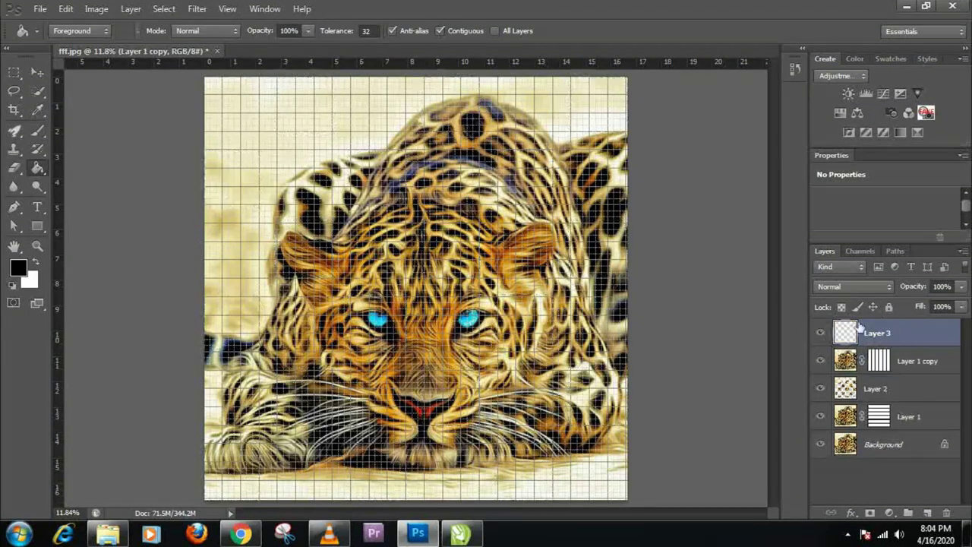
pyautogui.hotkey('alt', 'Tab')
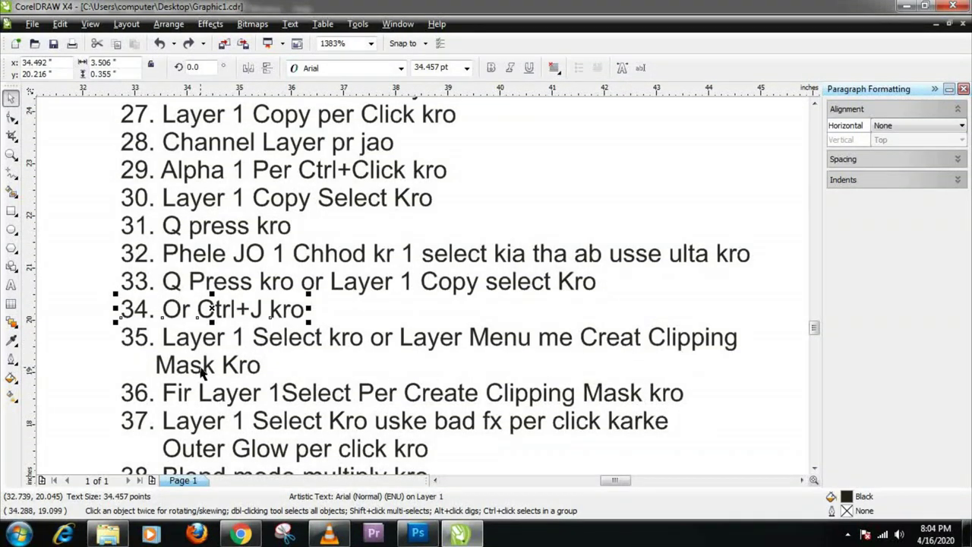
pyautogui.hotkey('alt', 'Tab')
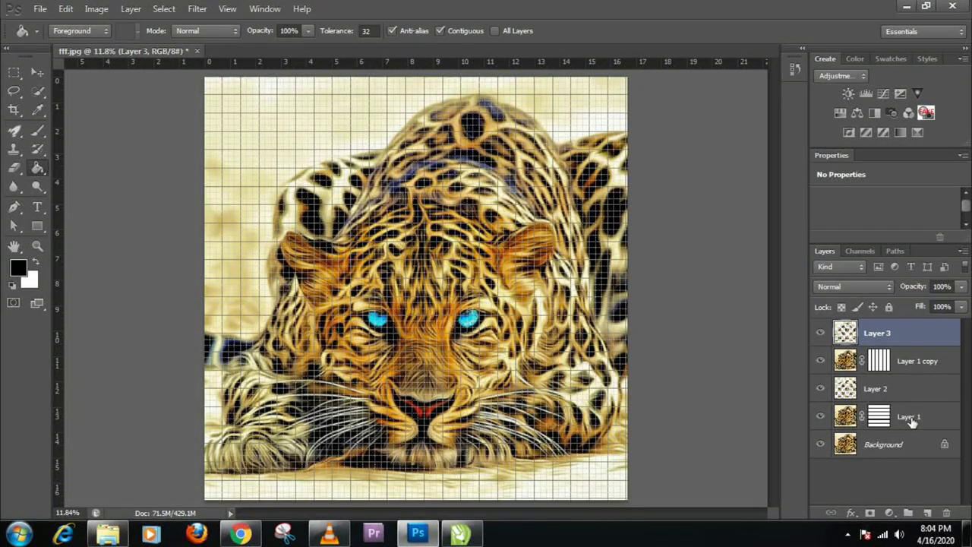
# Step: Select Layer 2 and change the layer number in note step 35 to 2
pyautogui.hotkey('alt', 'Tab')
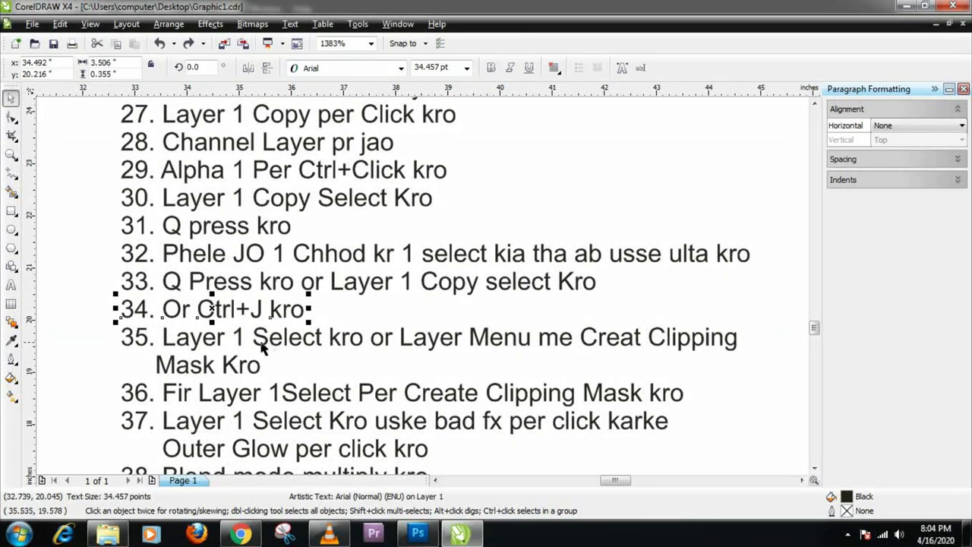
pyautogui.click(295, 356)
pyautogui.hotkey('alt', 'Tab')
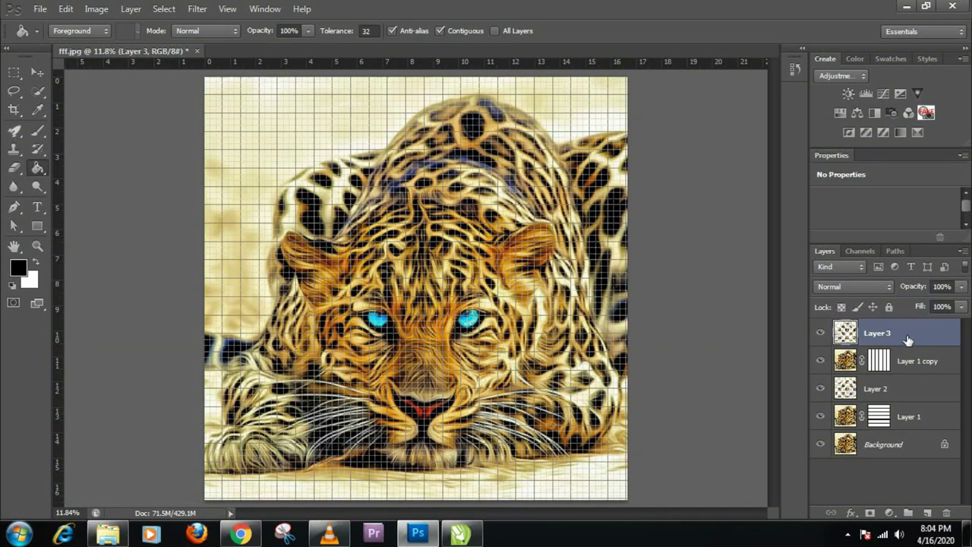
pyautogui.click(907, 423)
pyautogui.click(888, 390)
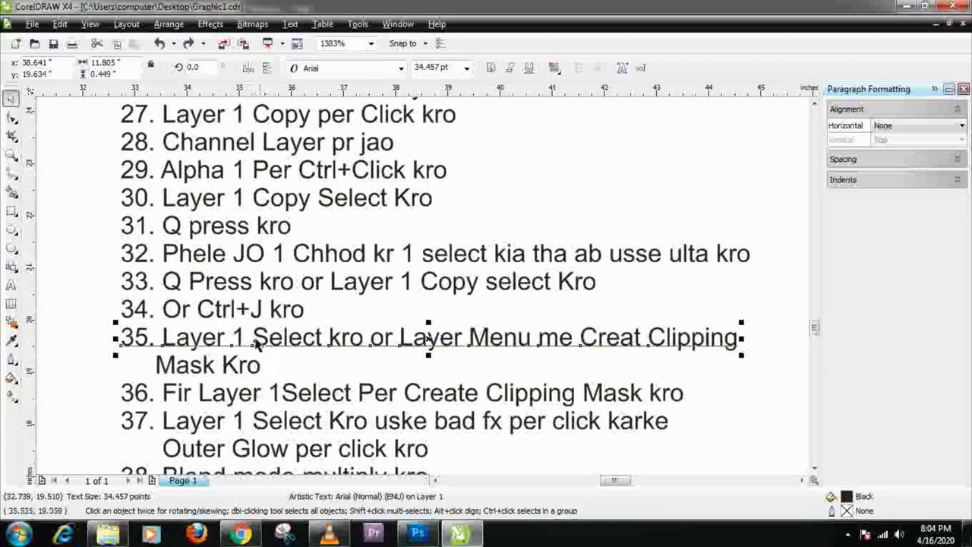
pyautogui.hotkey('alt', 'Tab')
pyautogui.hotkey('alt', 'Tab')
pyautogui.press('BackSpace')
pyautogui.write('2')
pyautogui.hotkey('alt', 'Tab')
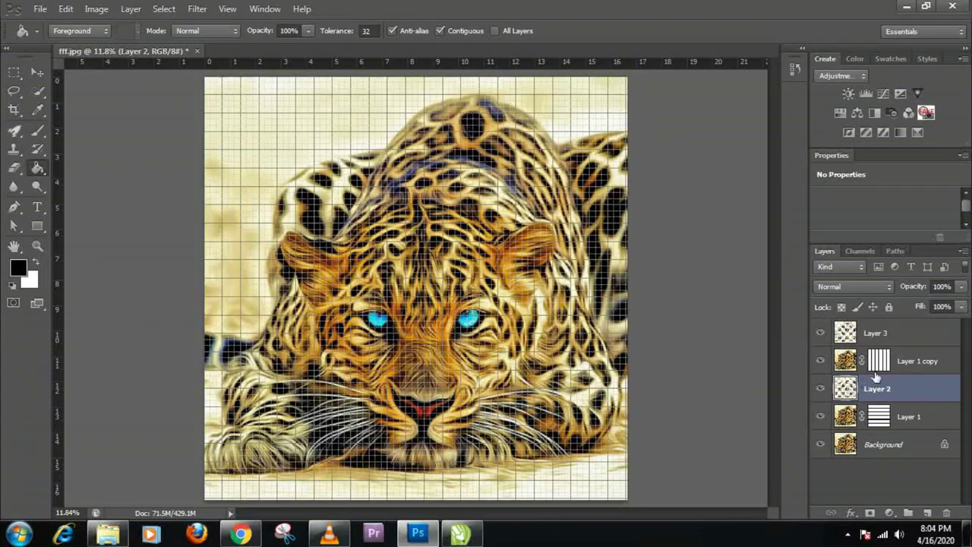
# Step: Clip Layer 2 to Layer 1 with Create Clipping Mask, and set note step 36 to 3
pyautogui.click(97, 9)
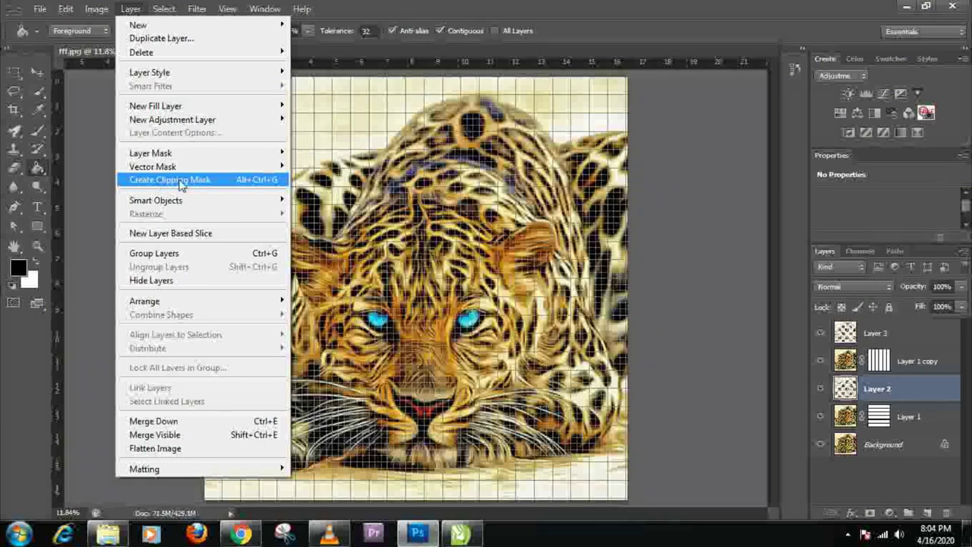
pyautogui.click(180, 180)
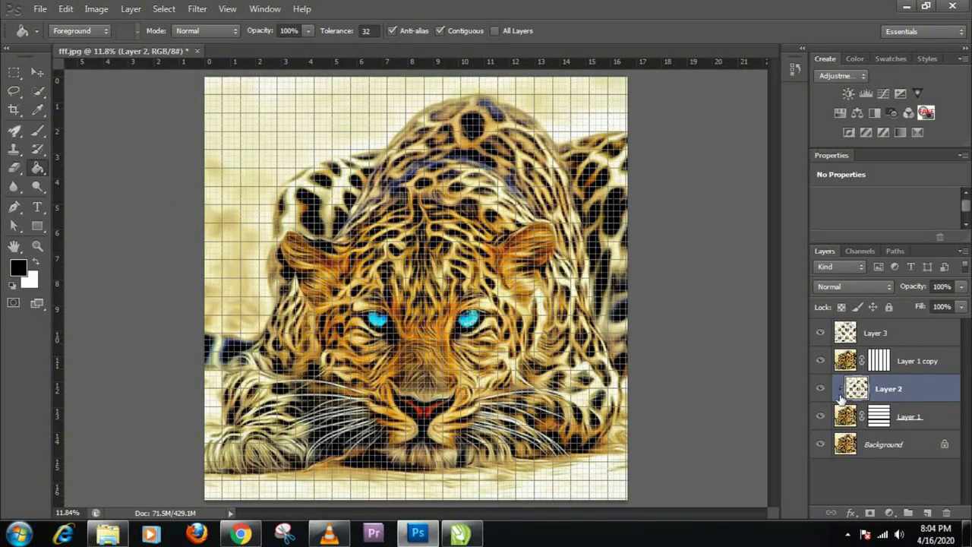
pyautogui.hotkey('alt', 'Tab')
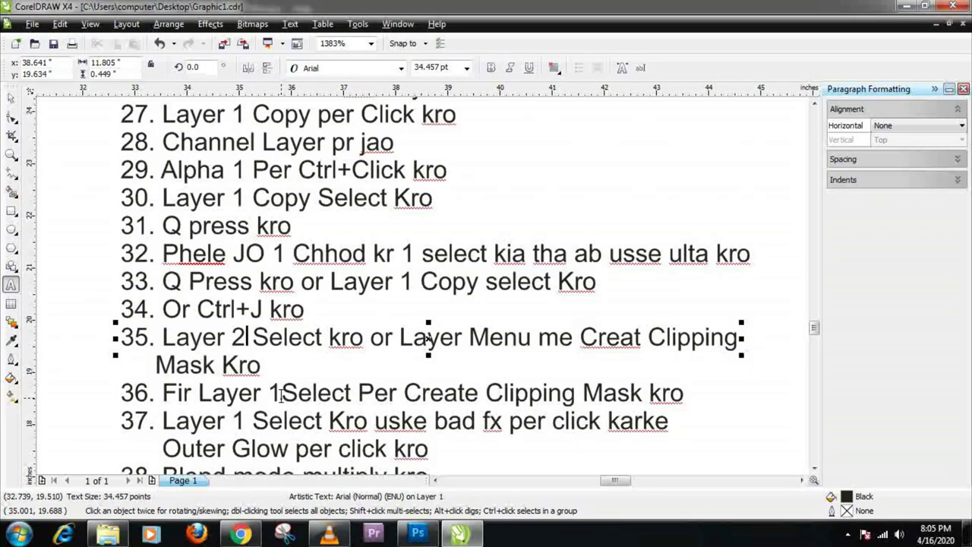
pyautogui.hotkey('alt', 'Tab')
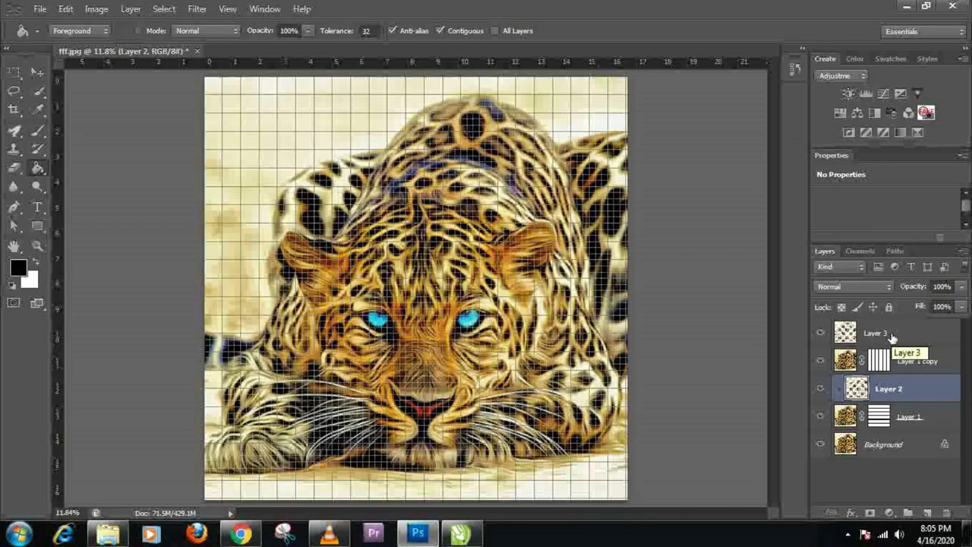
pyautogui.hotkey('alt', 'Tab')
pyautogui.moveTo(284, 393); pyautogui.dragTo(269, 392)
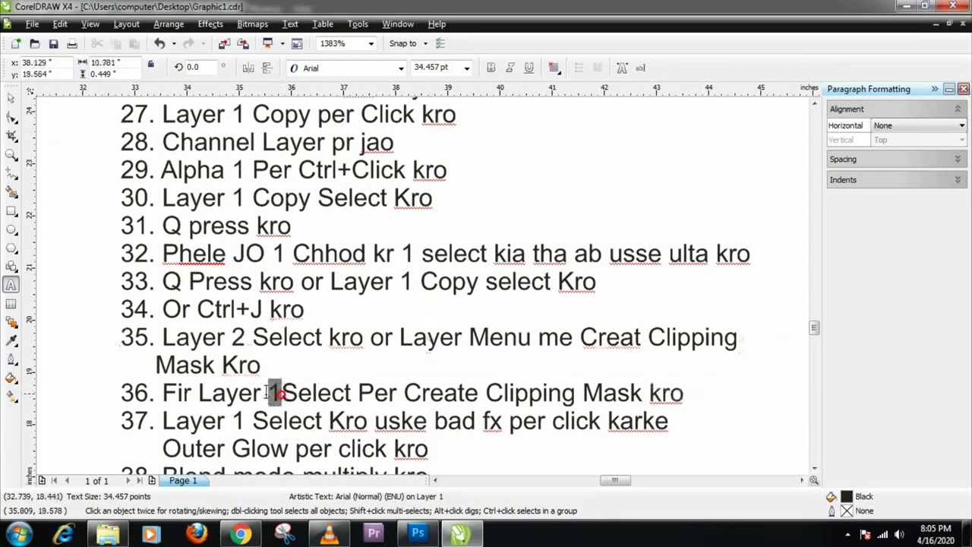
pyautogui.write('3')
pyautogui.scroll(-4, 444, 368)
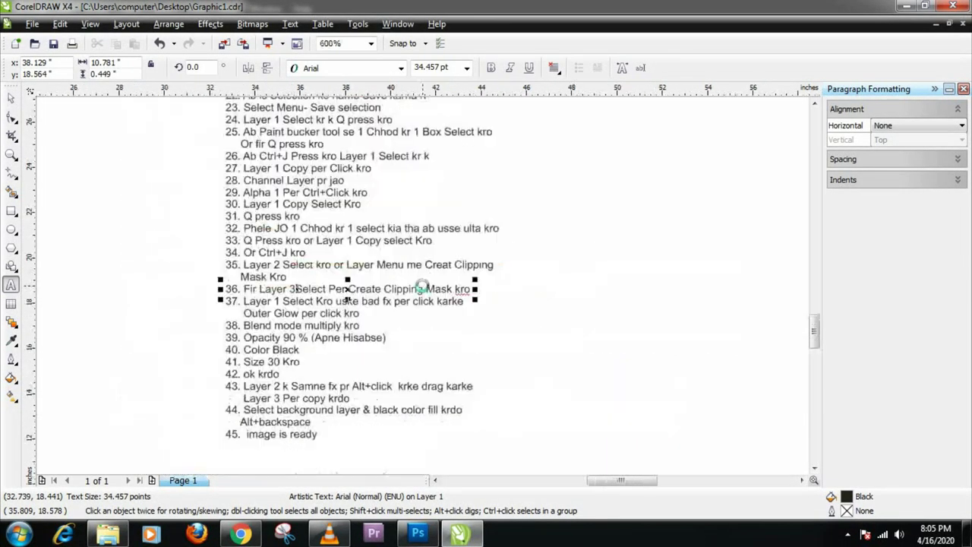
pyautogui.scroll(4, 428, 283)
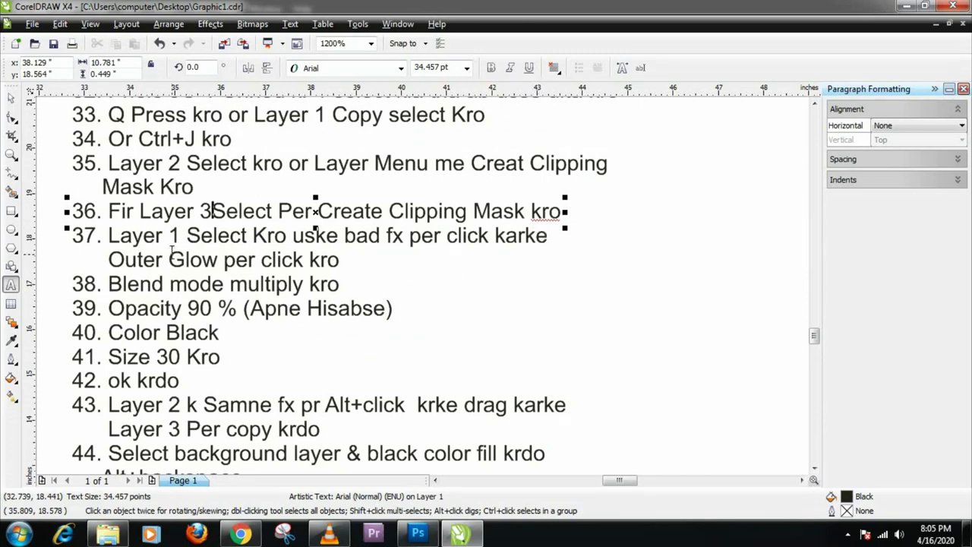
pyautogui.hotkey('alt', 'Tab')
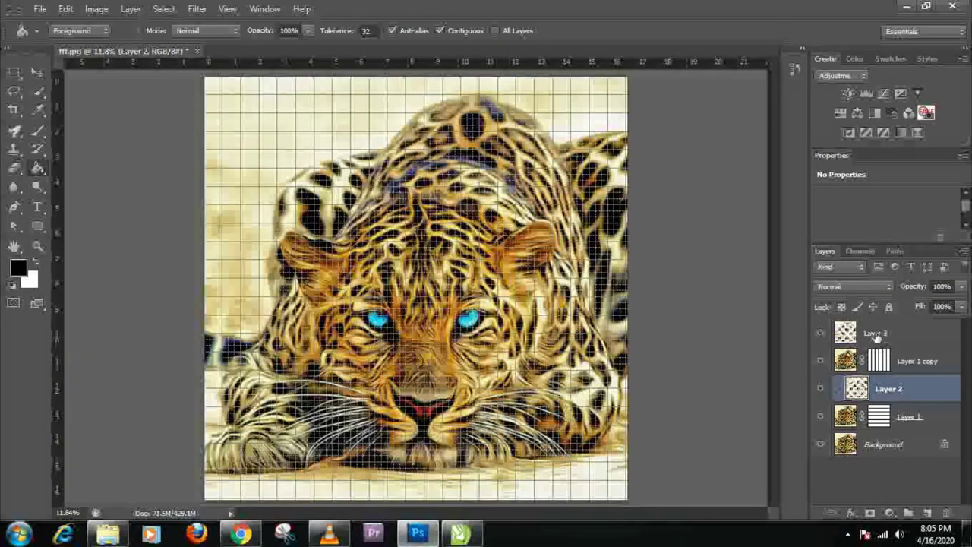
# Step: Clip Layer 3 to Layer 1 copy and change note step 37's layer number to 2
pyautogui.doubleClick(876, 333)
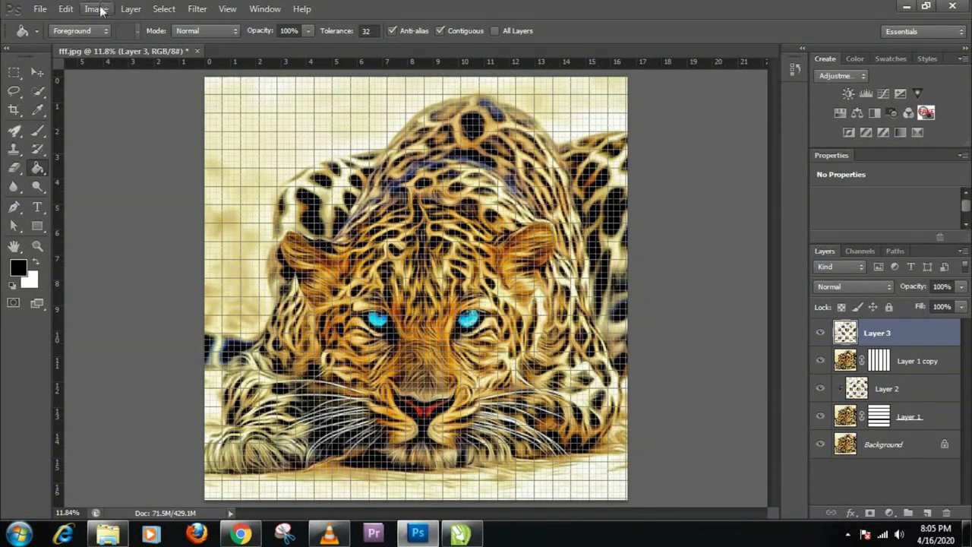
pyautogui.click(97, 9)
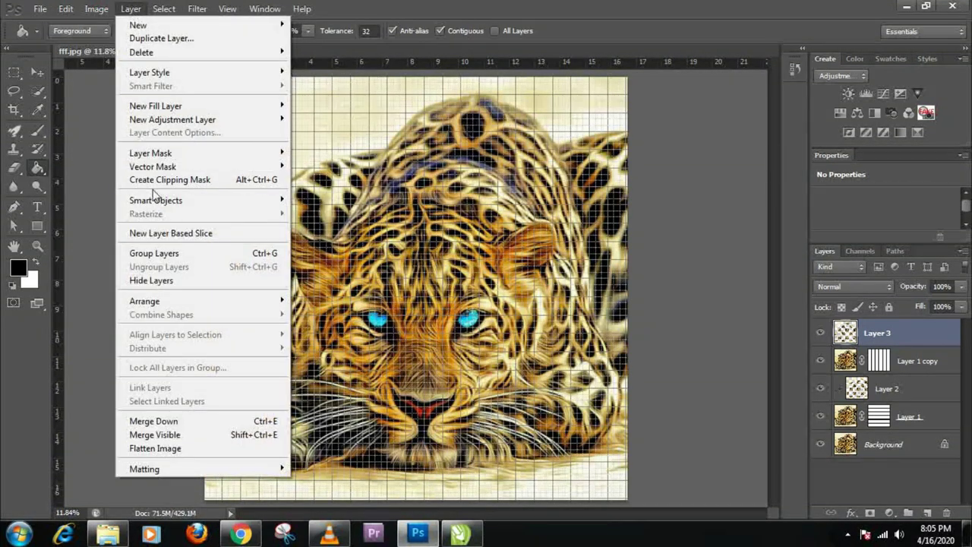
pyautogui.click(173, 182)
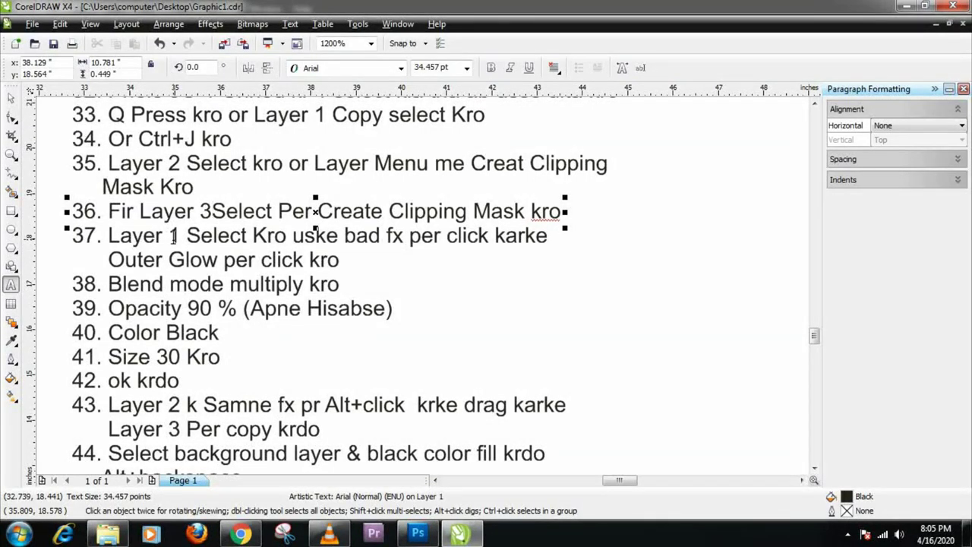
pyautogui.doubleClick(173, 235)
pyautogui.write('2')
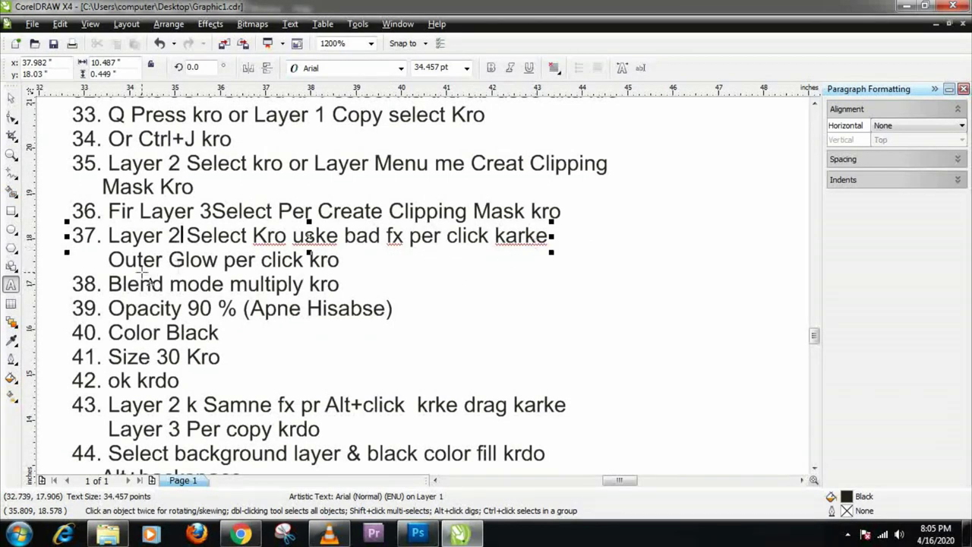
pyautogui.hotkey('alt', 'Tab')
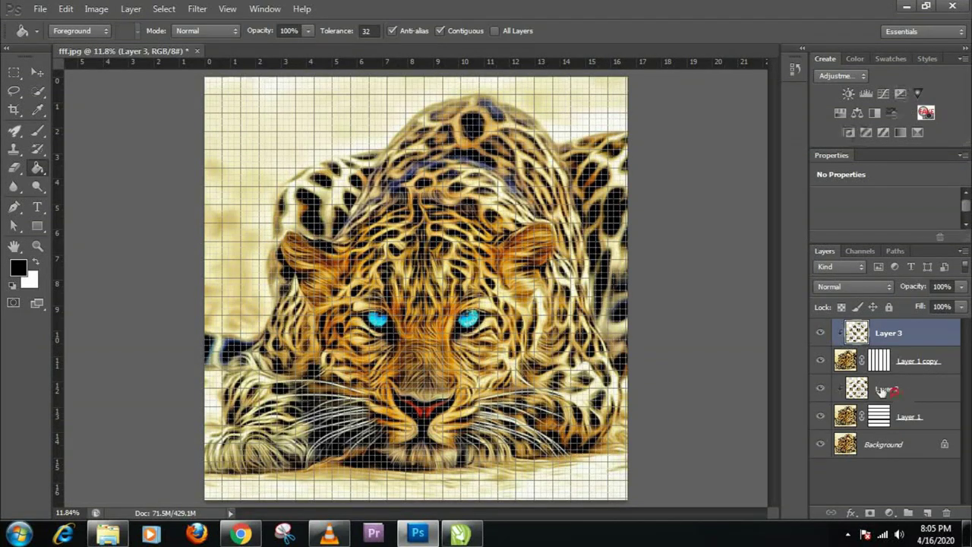
# Step: Add an Outer Glow effect to Layer 2 with Multiply blend mode
pyautogui.click(871, 389)
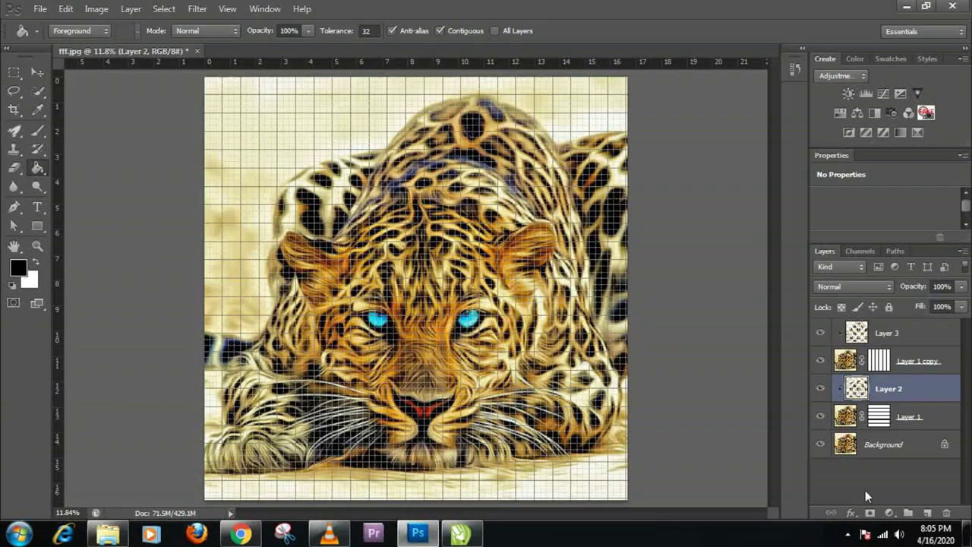
pyautogui.click(850, 514)
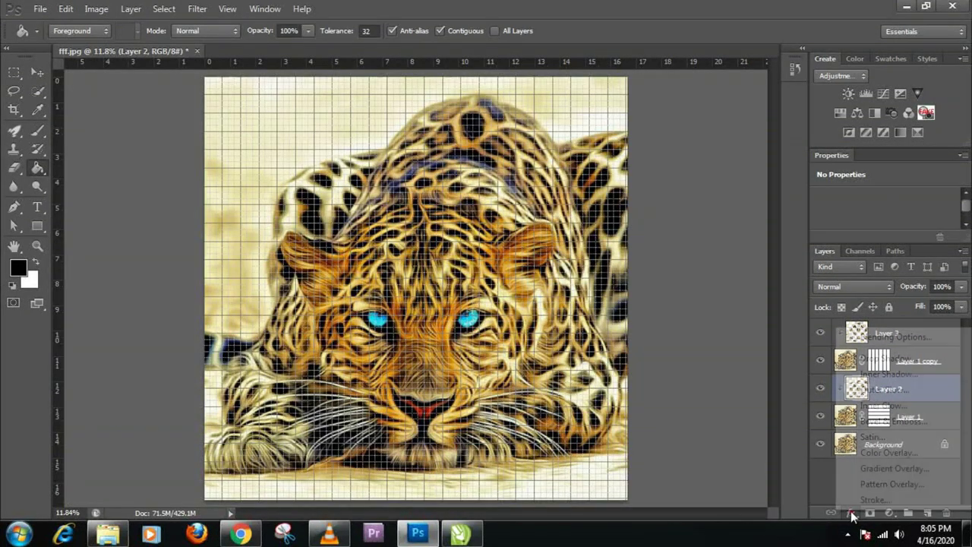
pyautogui.click(904, 390)
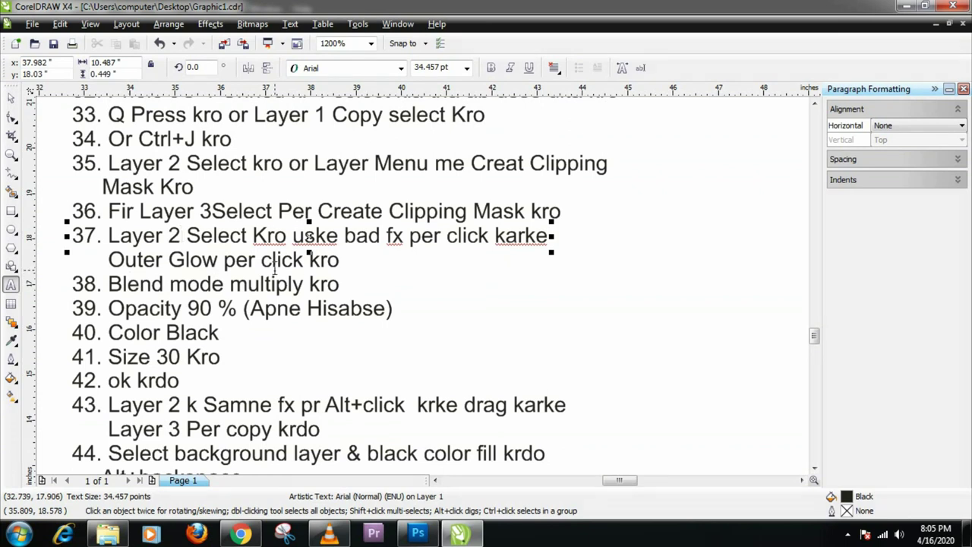
pyautogui.hotkey('ctrl', 'space')
pyautogui.click(149, 287)
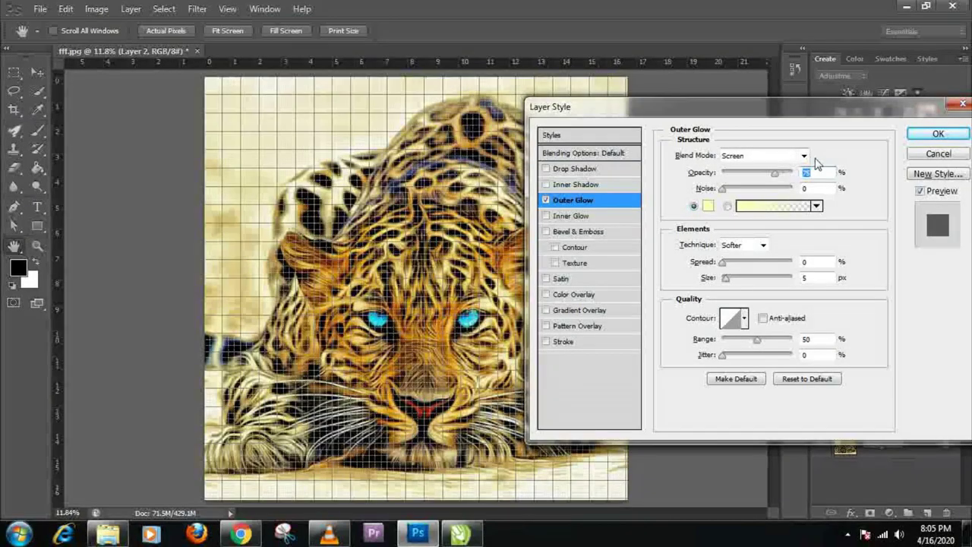
pyautogui.click(804, 155)
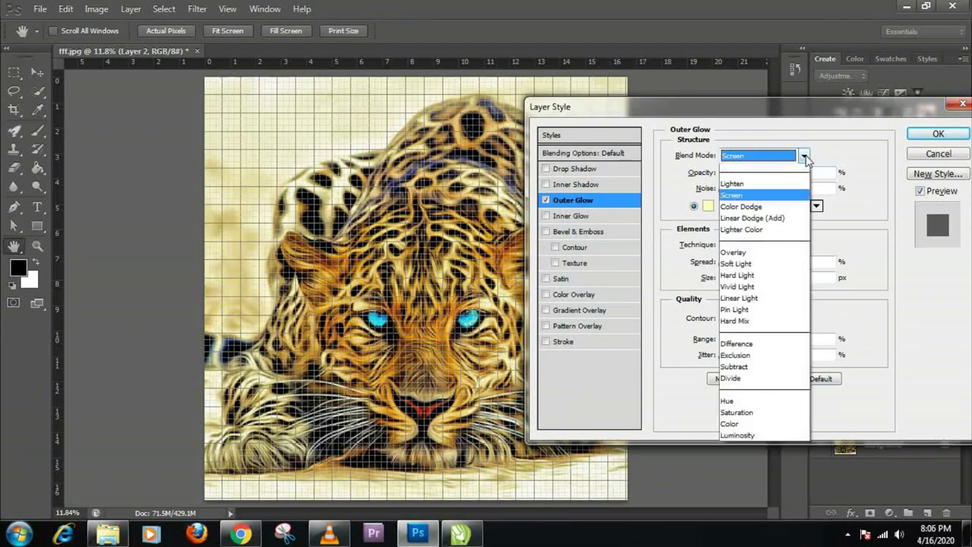
pyautogui.click(745, 218)
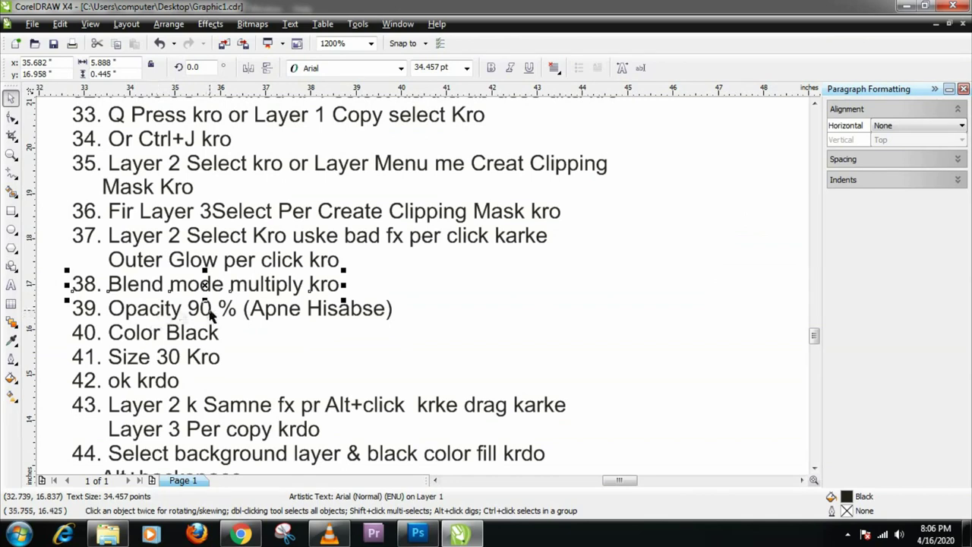
# Step: Set the glow opacity to 90% and its colour to black (000000)
pyautogui.click(211, 313)
pyautogui.hotkey('alt', 'Tab')
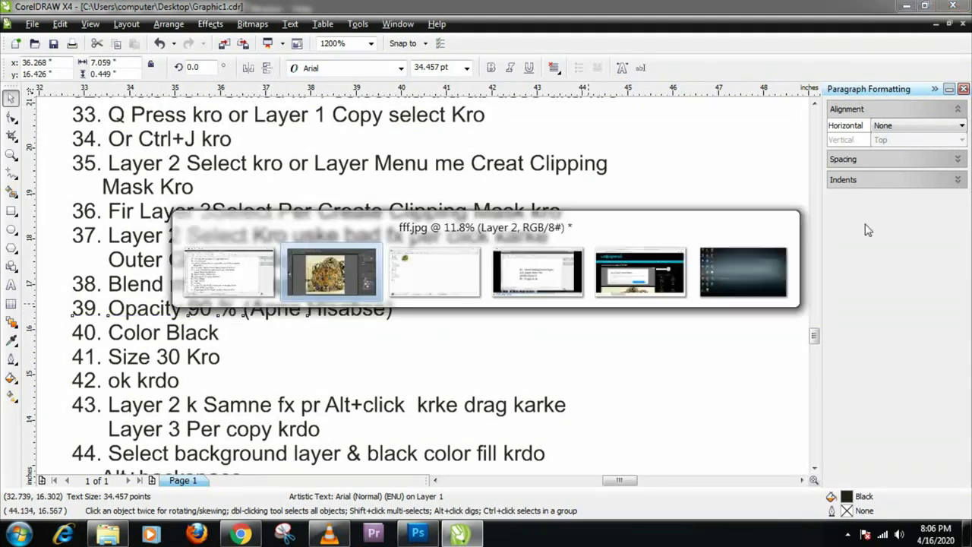
pyautogui.write('92')
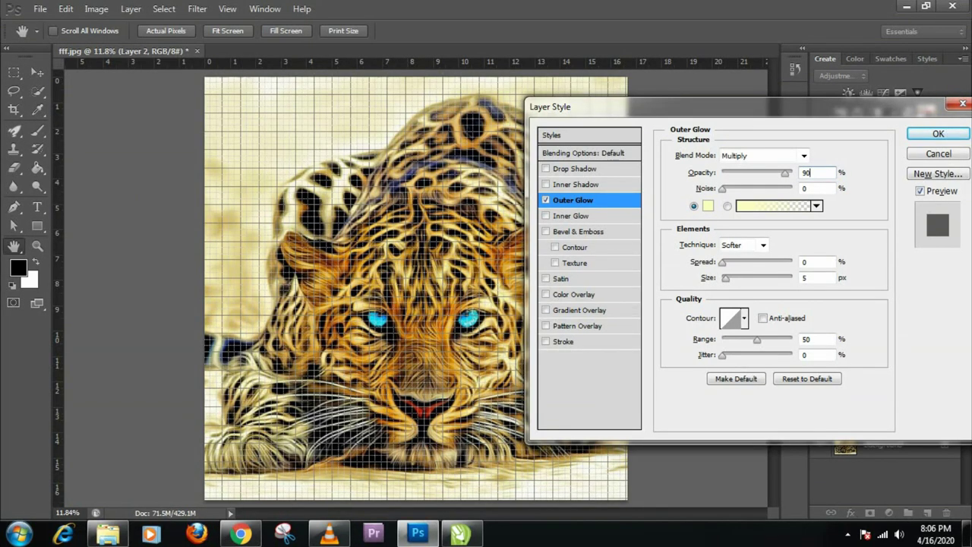
pyautogui.hotkey('alt', 'Tab')
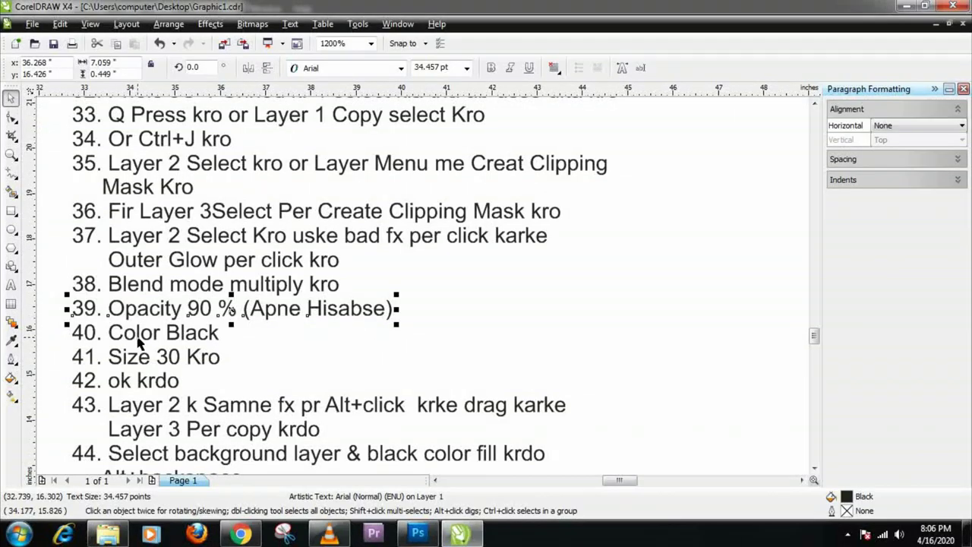
pyautogui.click(138, 343)
pyautogui.hotkey('alt', 'Tab')
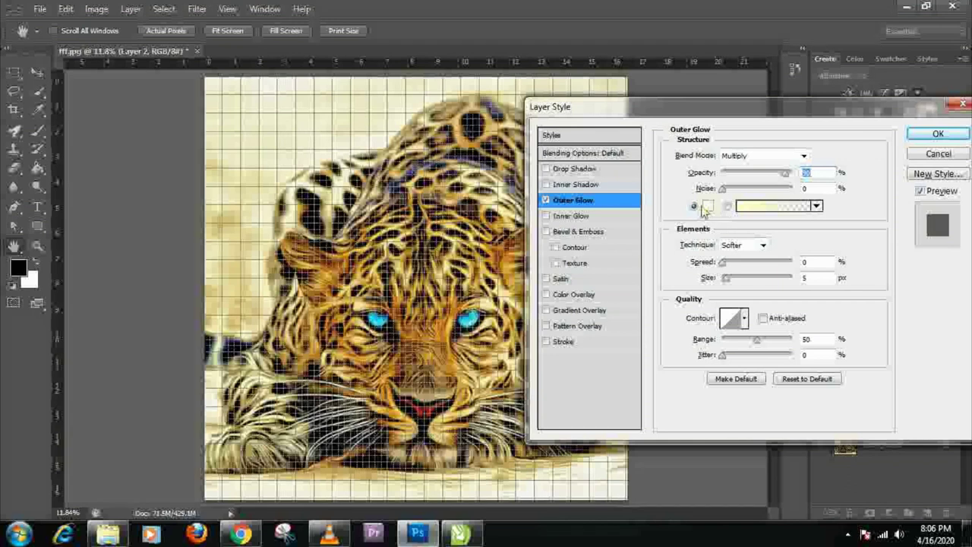
pyautogui.click(705, 206)
pyautogui.write('000000')
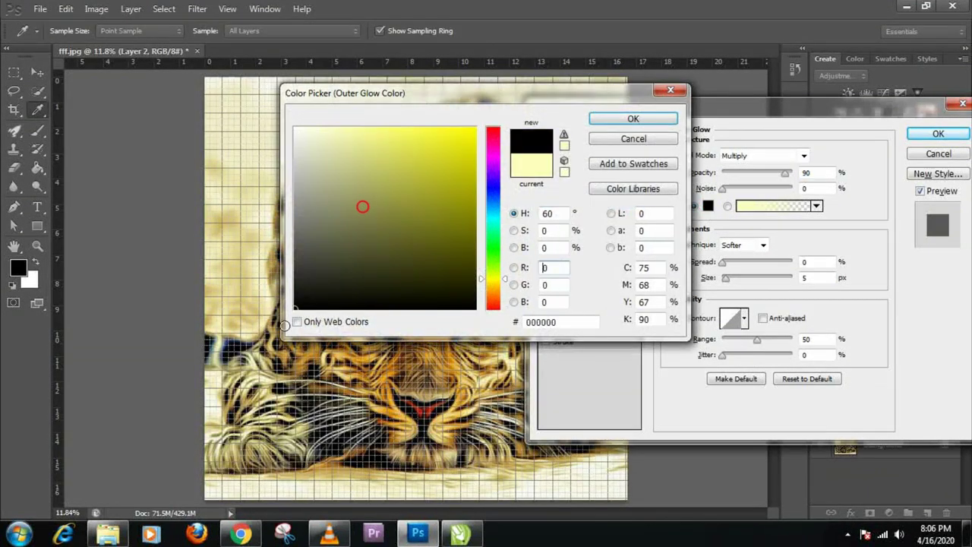
pyautogui.click(662, 121)
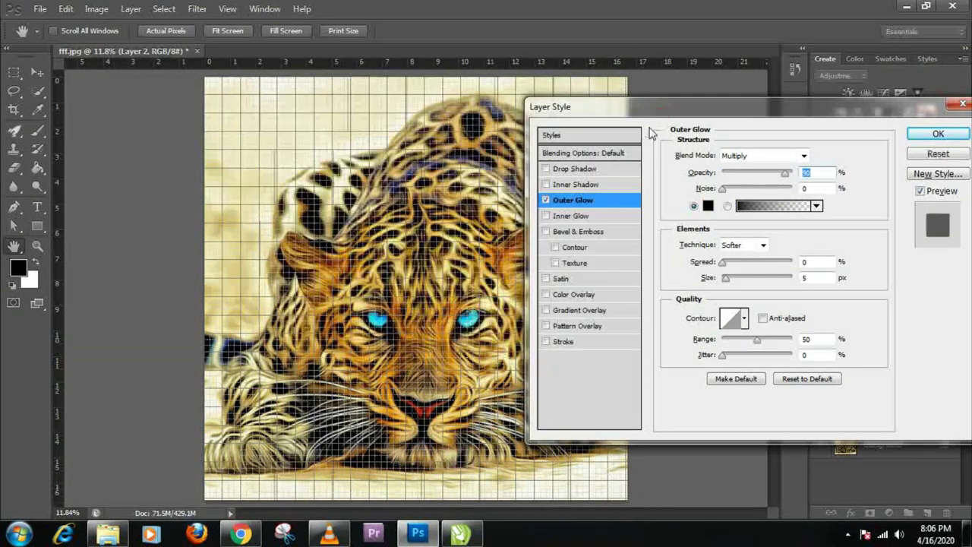
# Step: Set the glow size to 30 px and apply the Outer Glow
pyautogui.hotkey('alt', 'Tab')
pyautogui.click(133, 365)
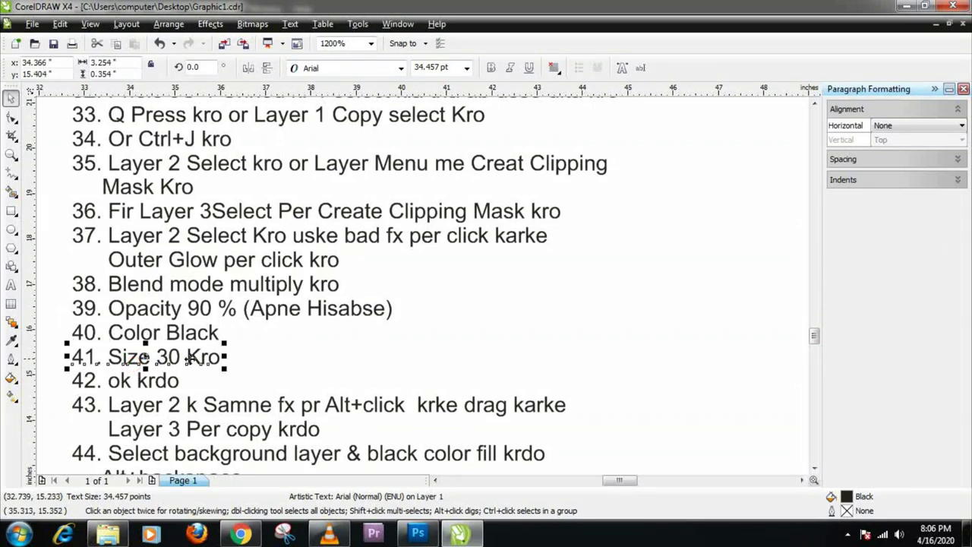
pyautogui.hotkey('alt', 'Tab')
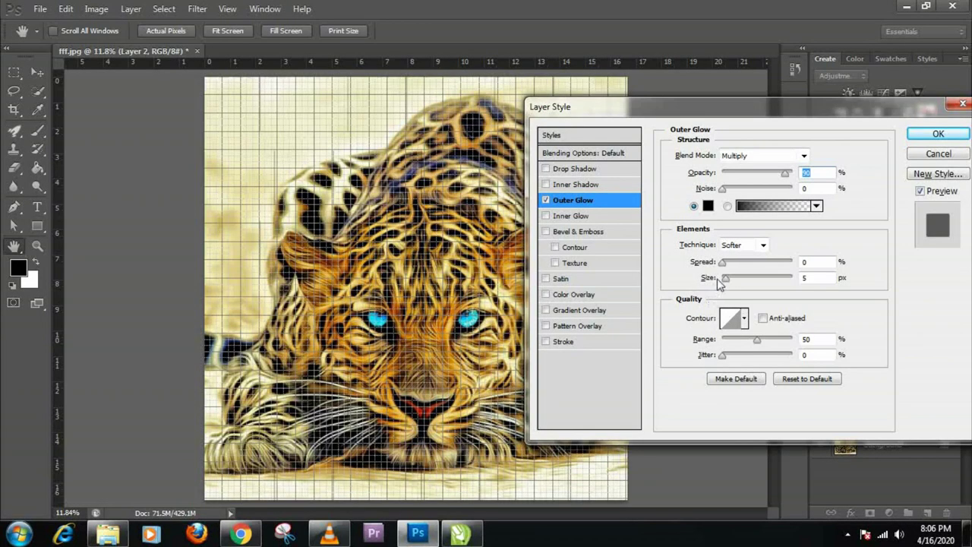
pyautogui.doubleClick(807, 278)
pyautogui.write('30')
pyautogui.hotkey('shift', 'Tab')
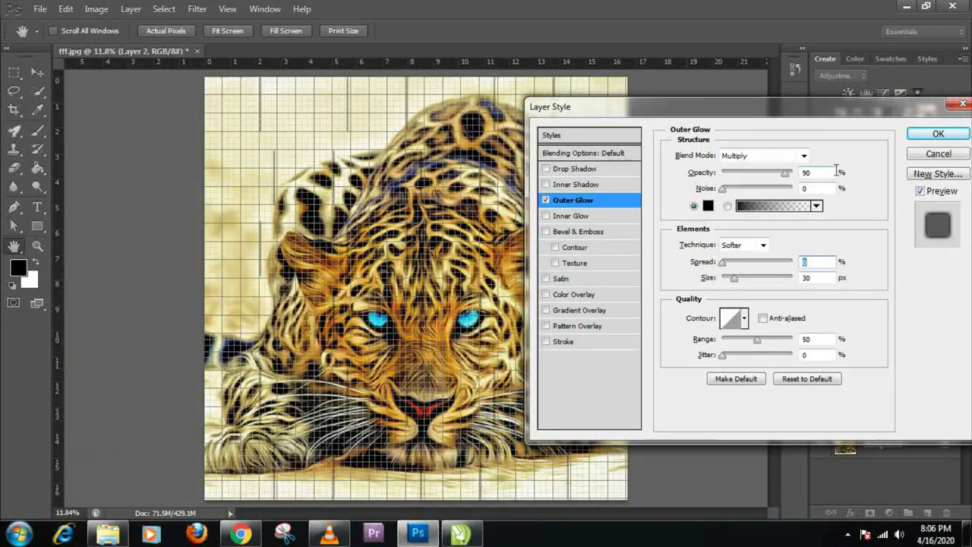
pyautogui.hotkey('alt', 'Tab')
pyautogui.hotkey('alt', 'Tab')
pyautogui.click(938, 134)
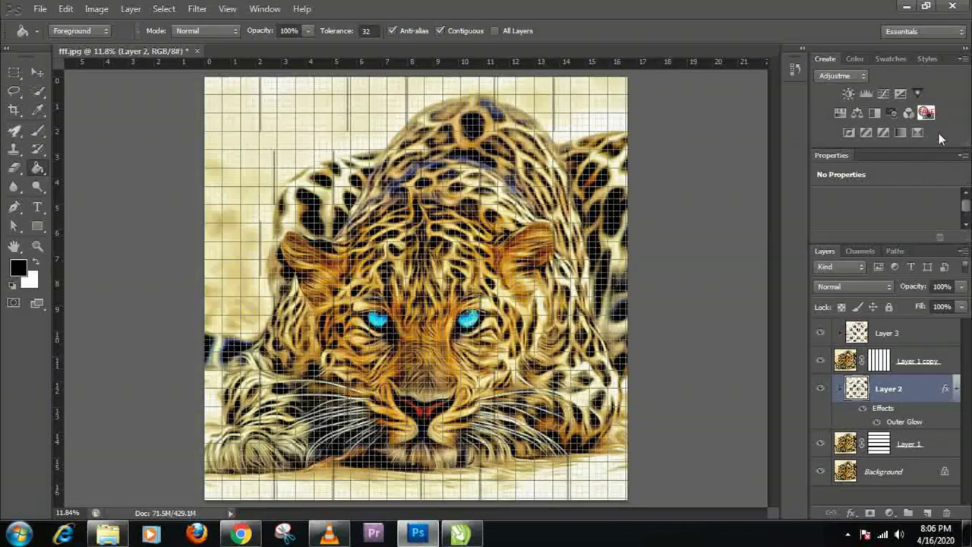
pyautogui.hotkey('alt', 'Tab')
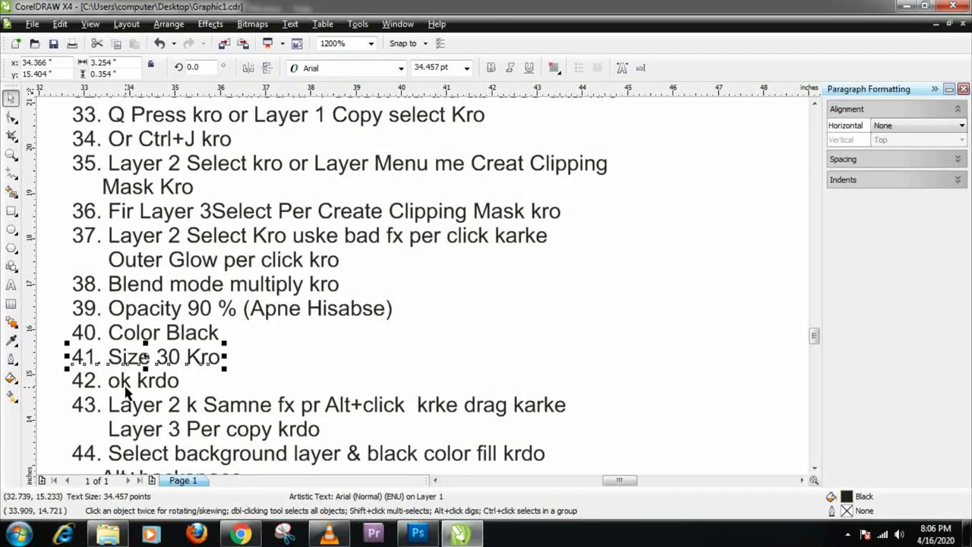
pyautogui.click(174, 407)
pyautogui.doubleClick(180, 406)
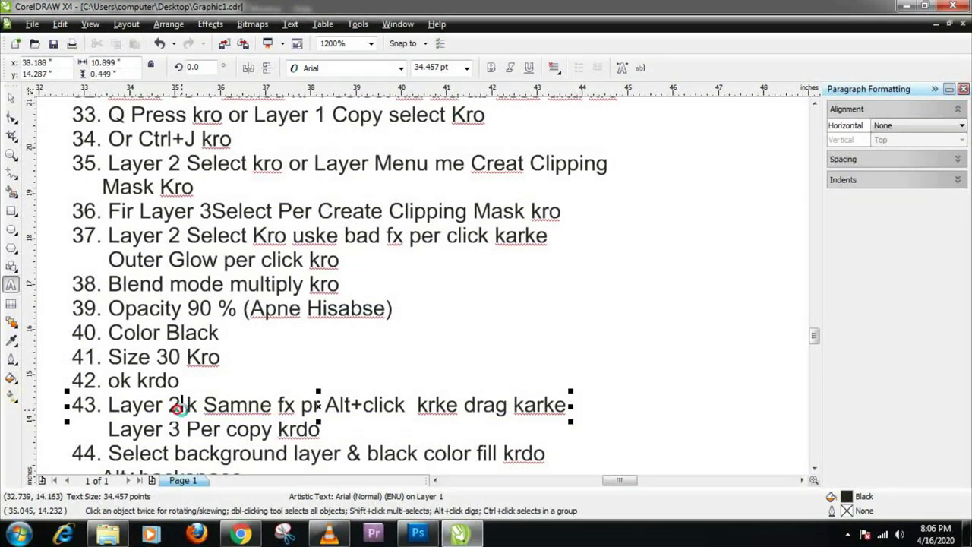
pyautogui.press('BackSpace')
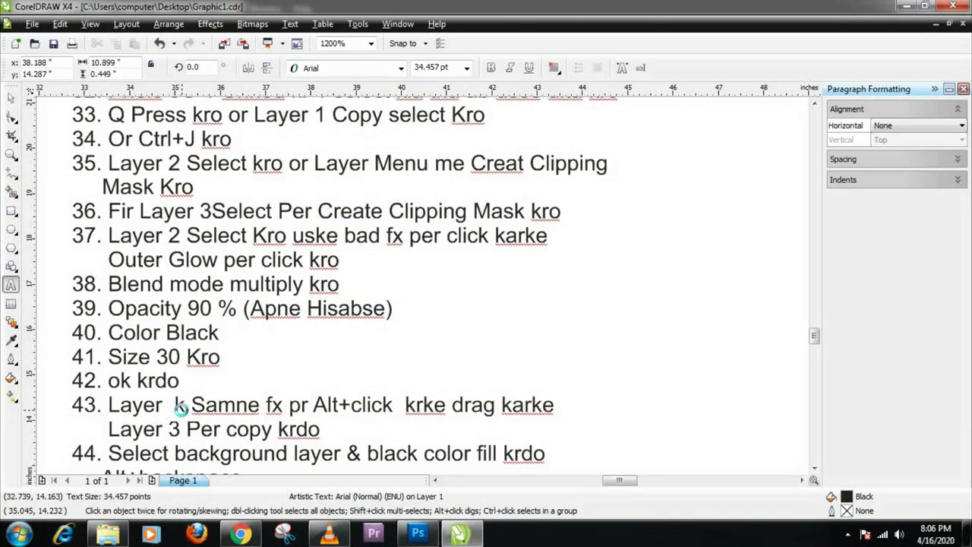
pyautogui.hotkey('ctrl', 'z')
pyautogui.scroll(-2, 422, 284)
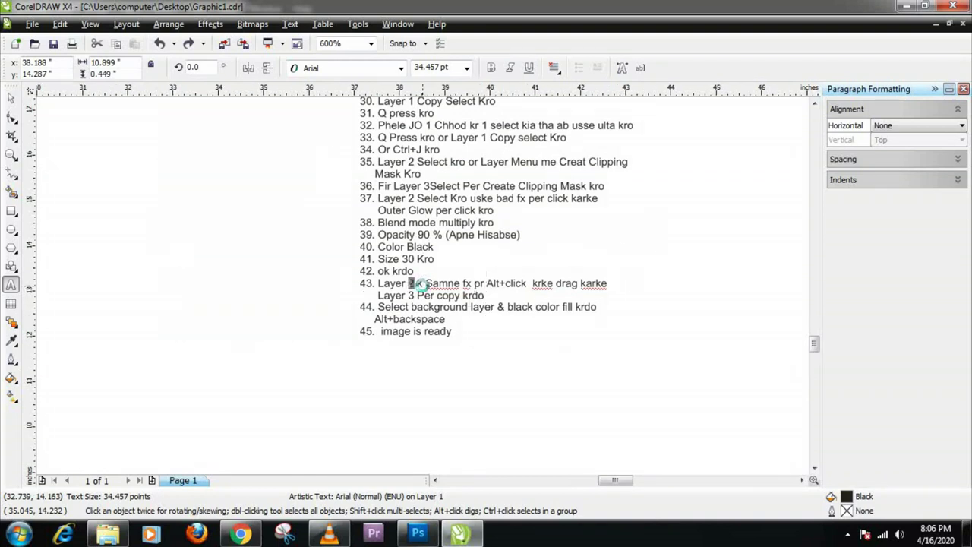
pyautogui.scroll(2, 423, 284)
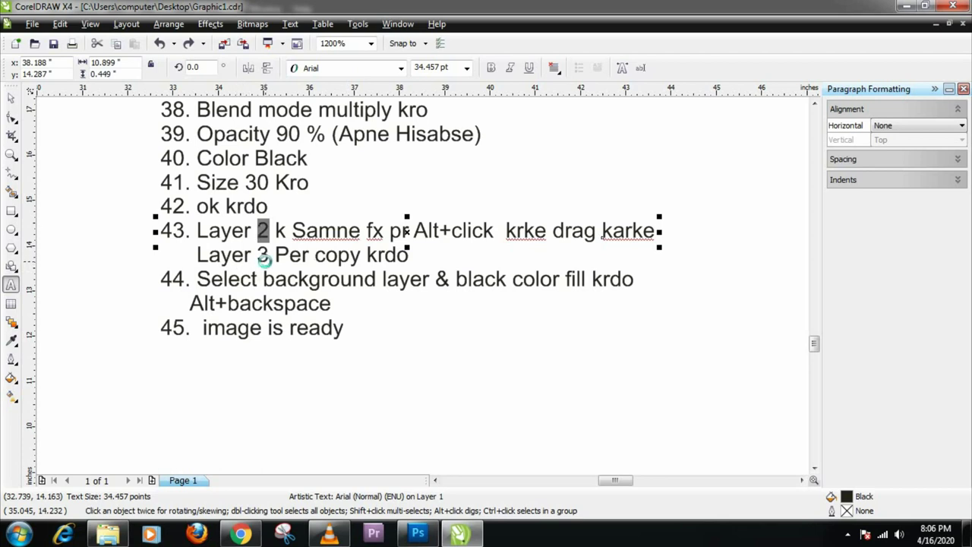
pyautogui.moveTo(263, 259); pyautogui.dragTo(404, 257)
pyautogui.click(377, 259)
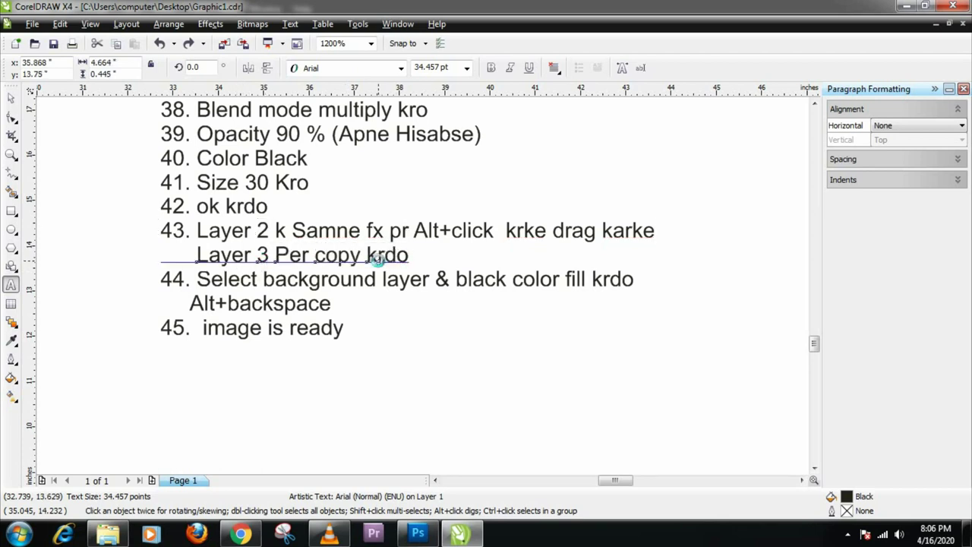
pyautogui.hotkey('alt', 'Tab')
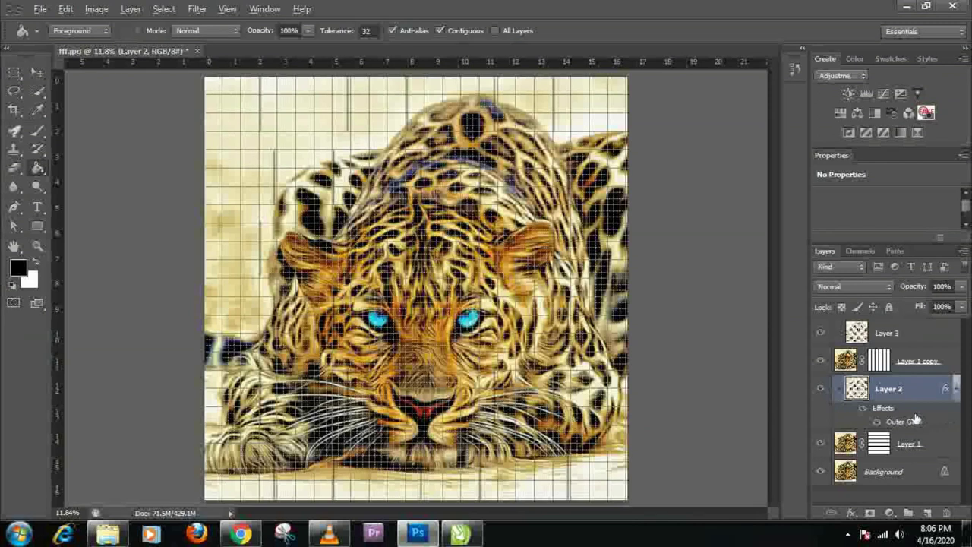
# Step: Alt-drag Layer 2's Outer Glow onto Layer 3 to duplicate the effect
pyautogui.moveTo(946, 391); pyautogui.dragTo(936, 337)
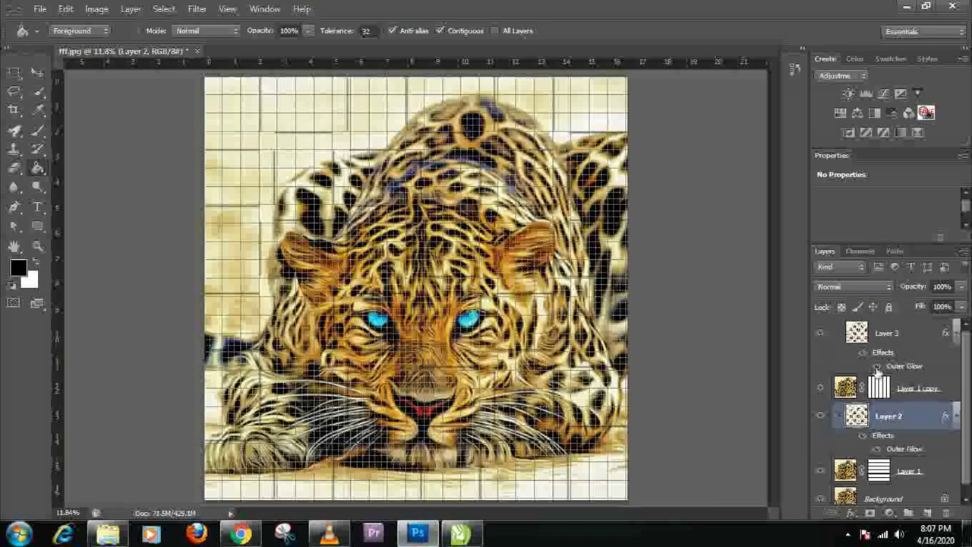
pyautogui.click(460, 533)
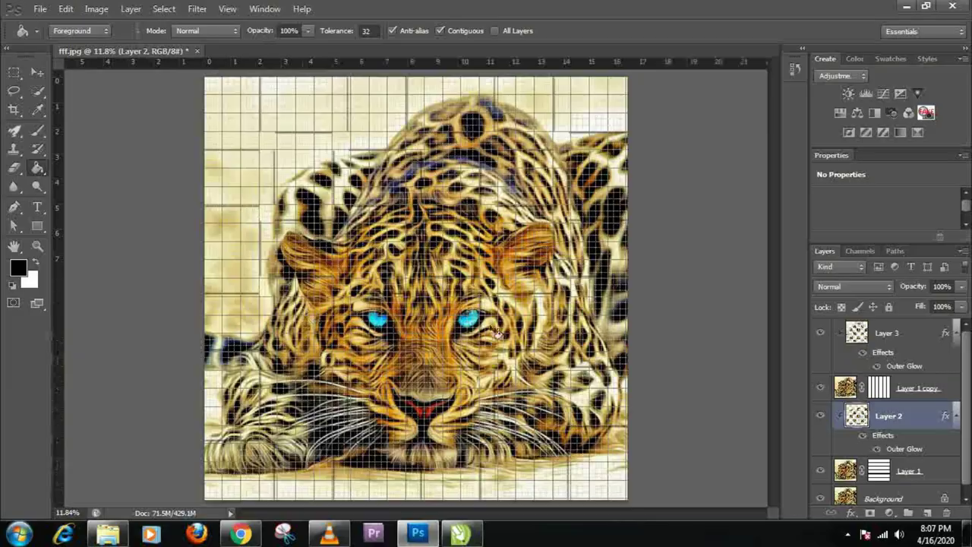
pyautogui.scroll(-1, 901, 456)
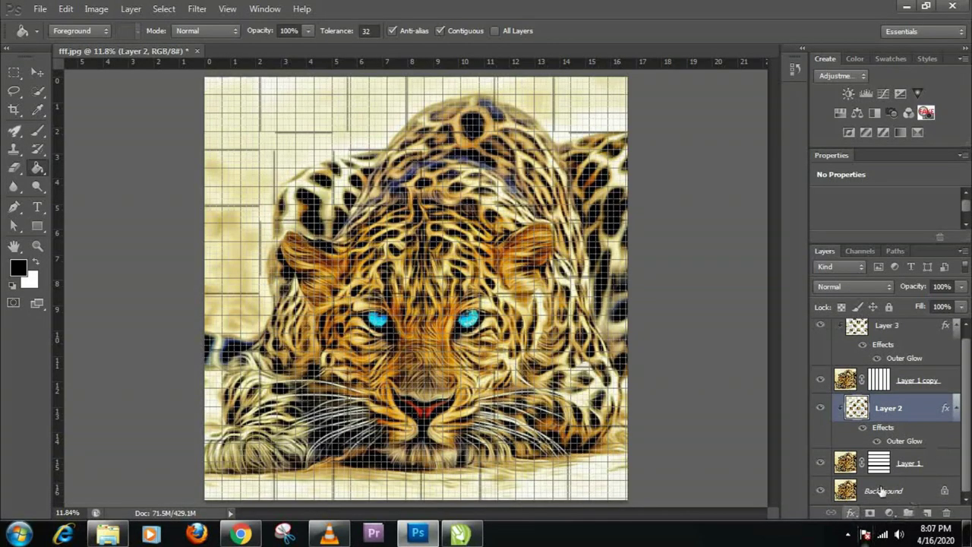
# Step: Fill the Background layer with black and hide the grid via View > Show > Grid
pyautogui.click(883, 492)
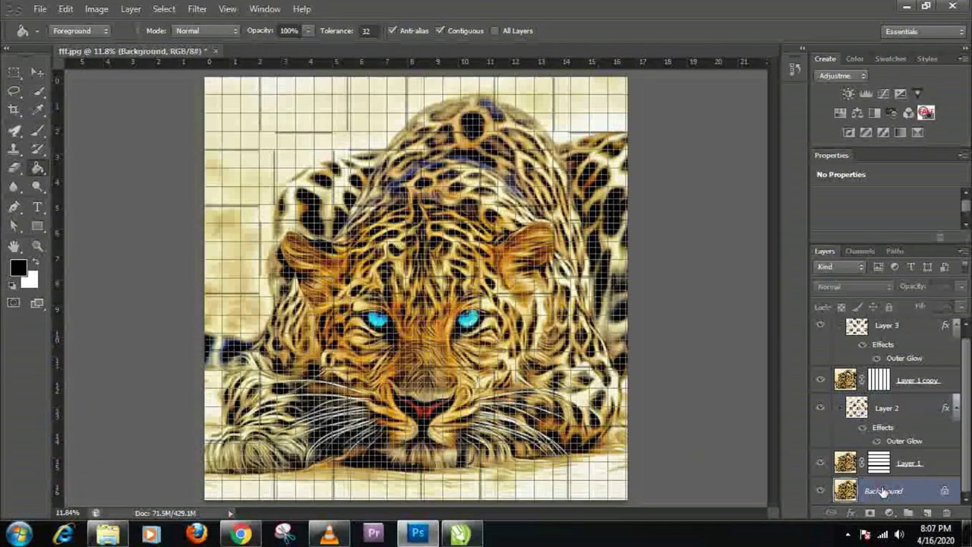
pyautogui.click(17, 267)
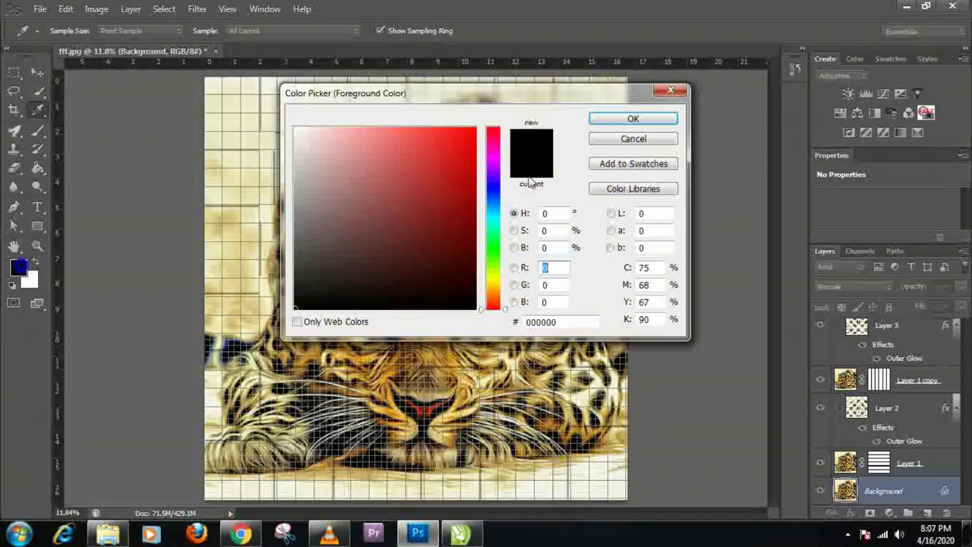
pyautogui.click(632, 119)
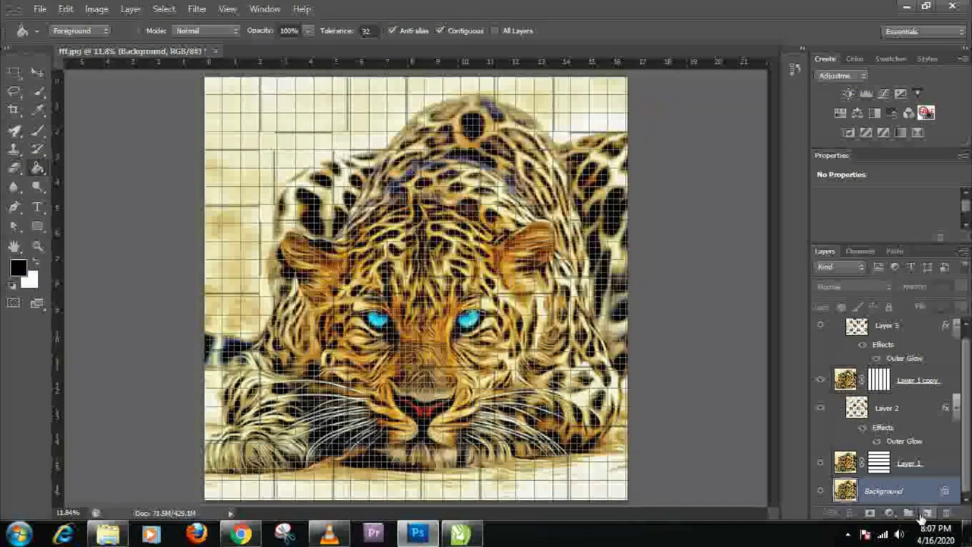
pyautogui.hotkey('alt', 'BackSpace')
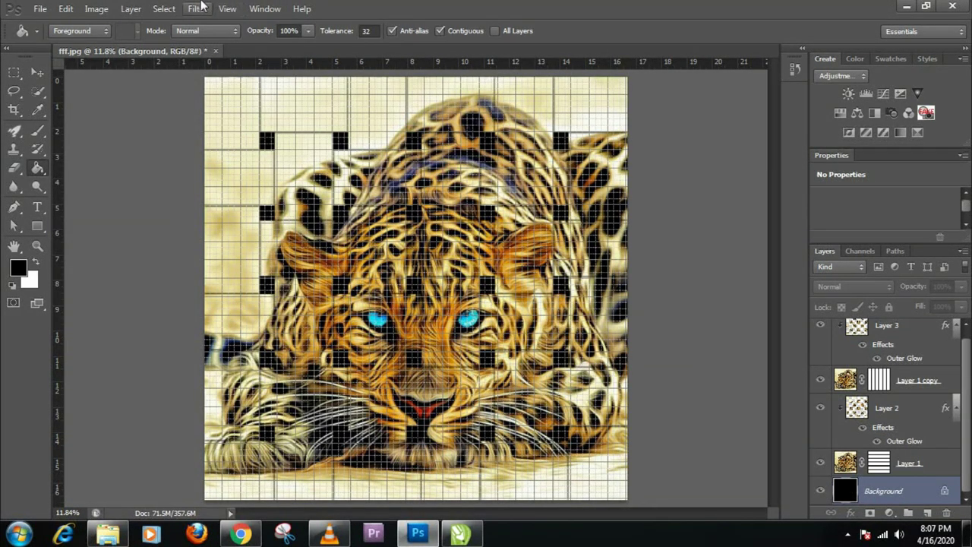
pyautogui.click(228, 8)
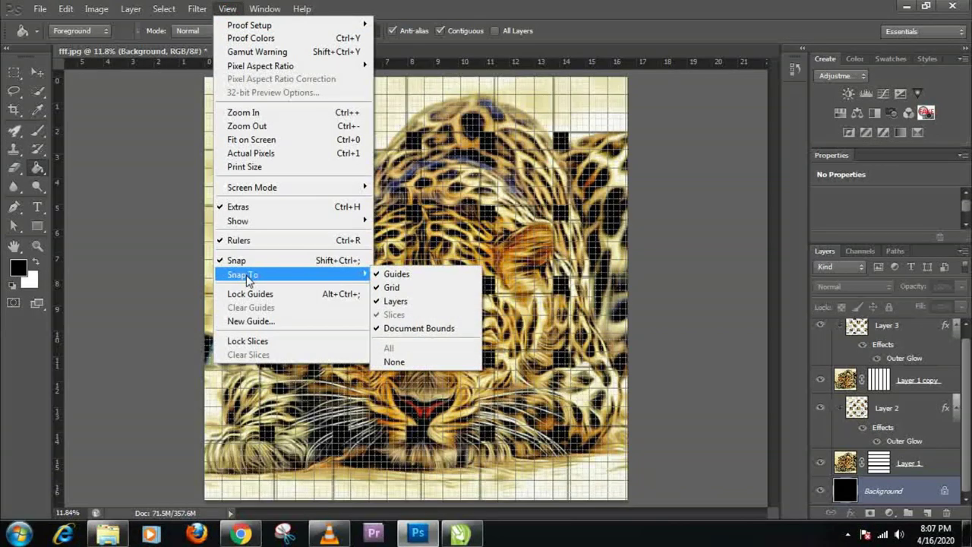
pyautogui.moveTo(237, 220)
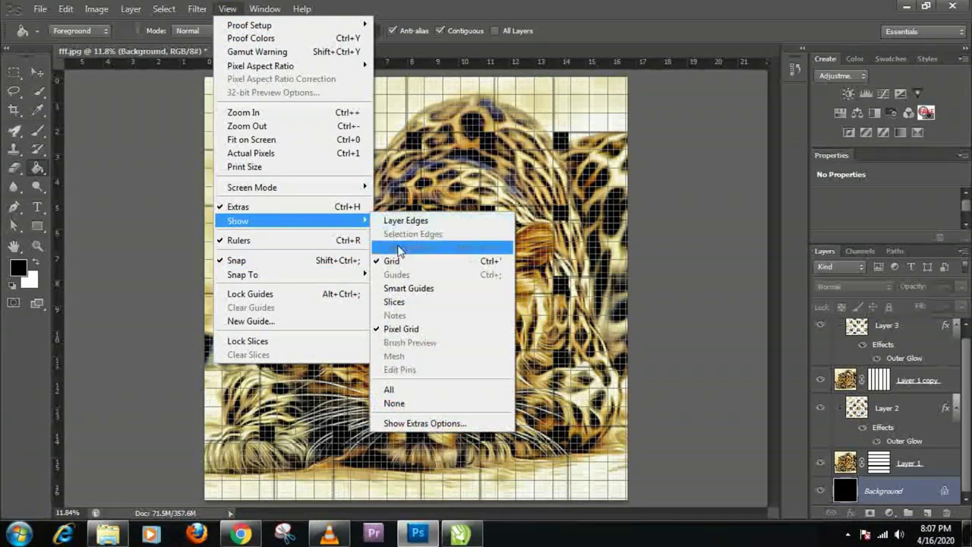
pyautogui.click(398, 266)
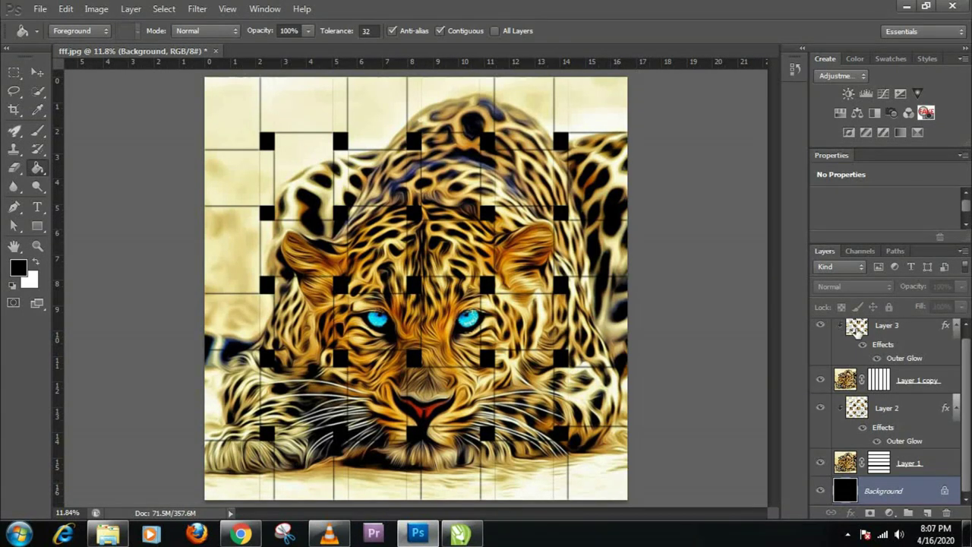
# Step: Open Layer 2's outer glow and try 40 px size with 100% opacity
pyautogui.doubleClick(898, 441)
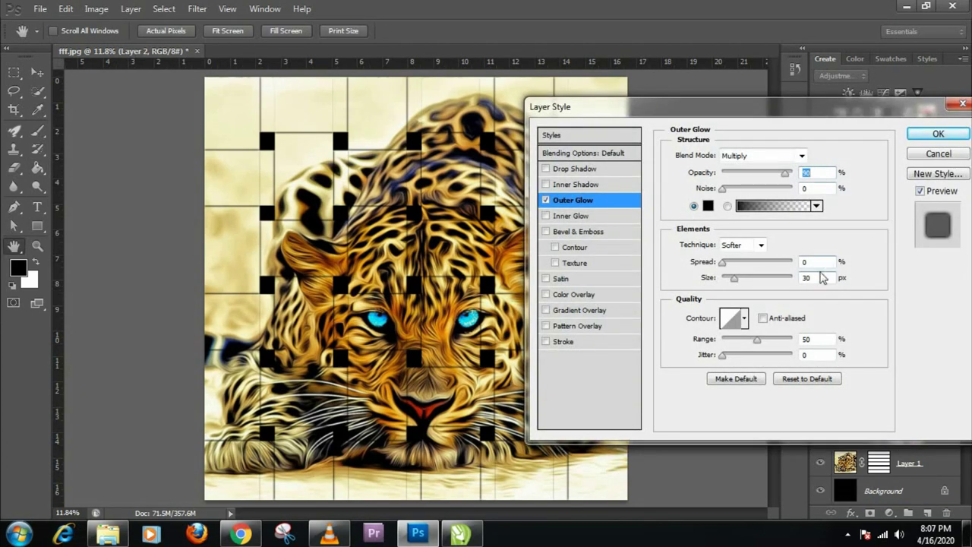
pyautogui.doubleClick(821, 278)
pyautogui.write('40')
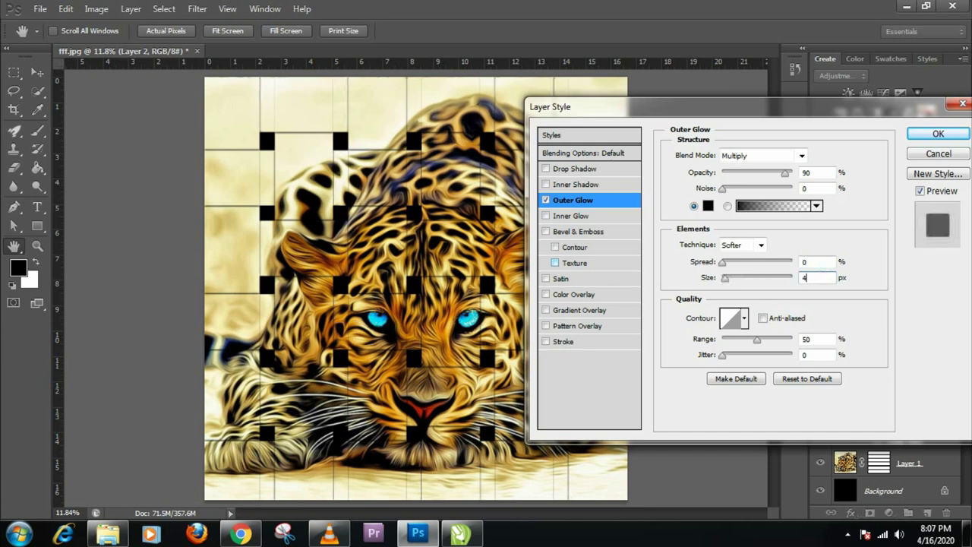
pyautogui.press('Tab')
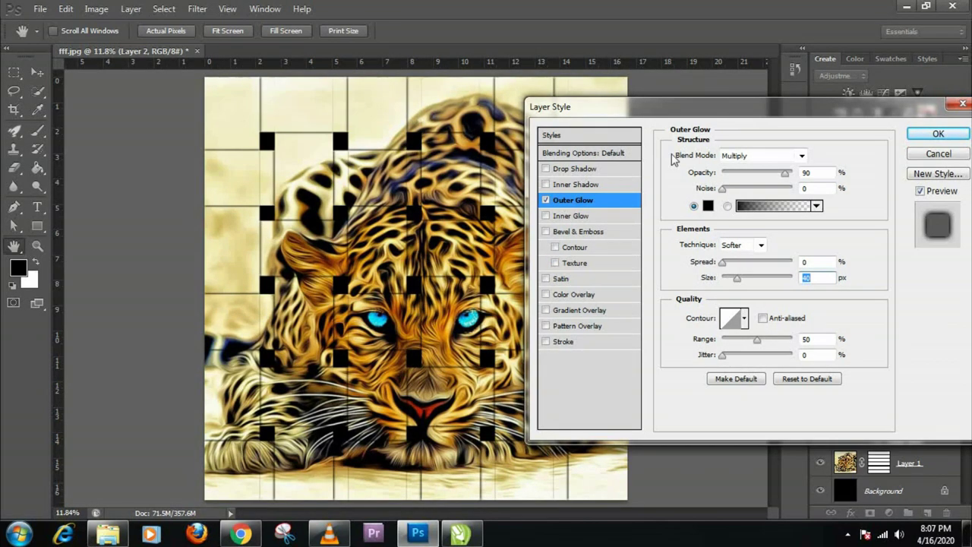
pyautogui.moveTo(786, 174); pyautogui.dragTo(792, 173)
# Step: Settle Layer 2's outer glow at 50 px size and 90% opacity
pyautogui.doubleClick(824, 275)
pyautogui.write('60')
pyautogui.press('Tab')
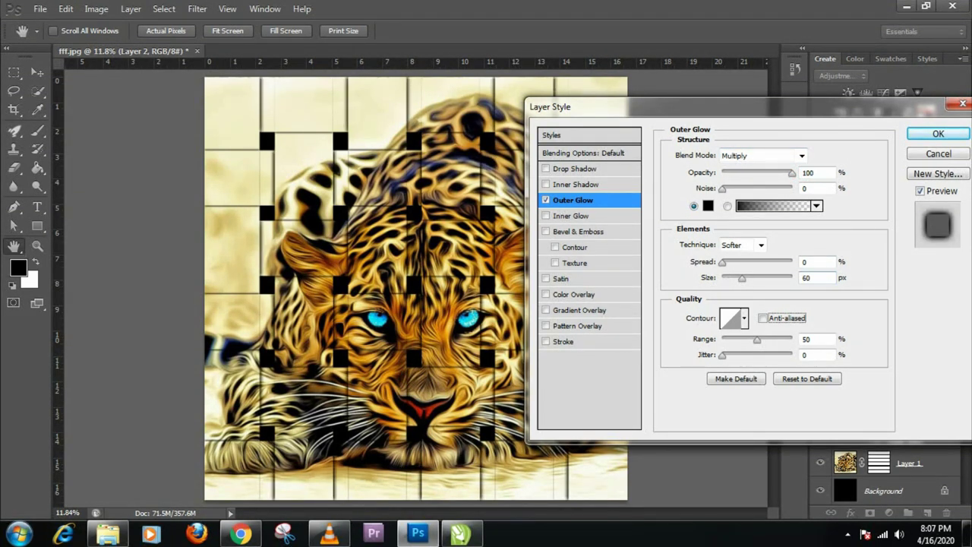
pyautogui.doubleClick(824, 277)
pyautogui.write('50')
pyautogui.press('Tab')
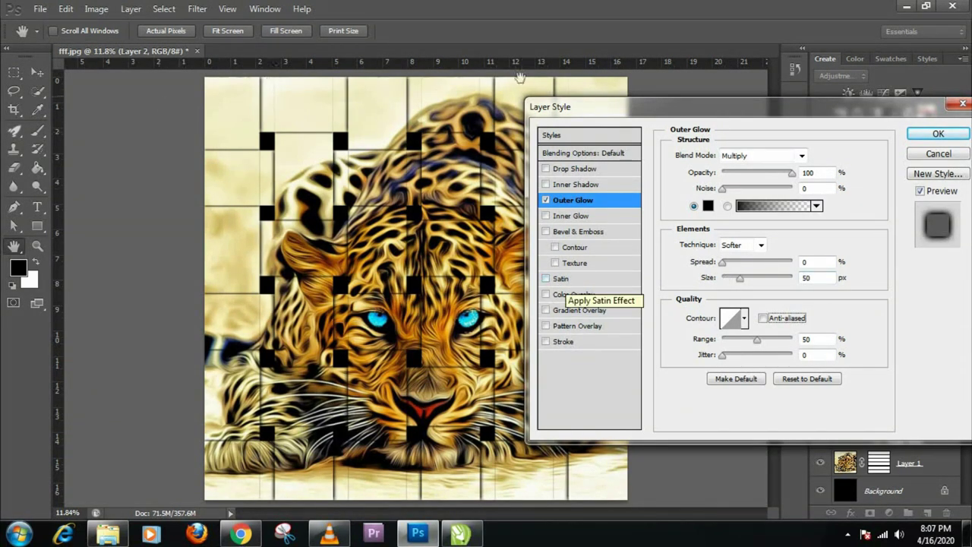
pyautogui.doubleClick(817, 173)
pyautogui.write('90')
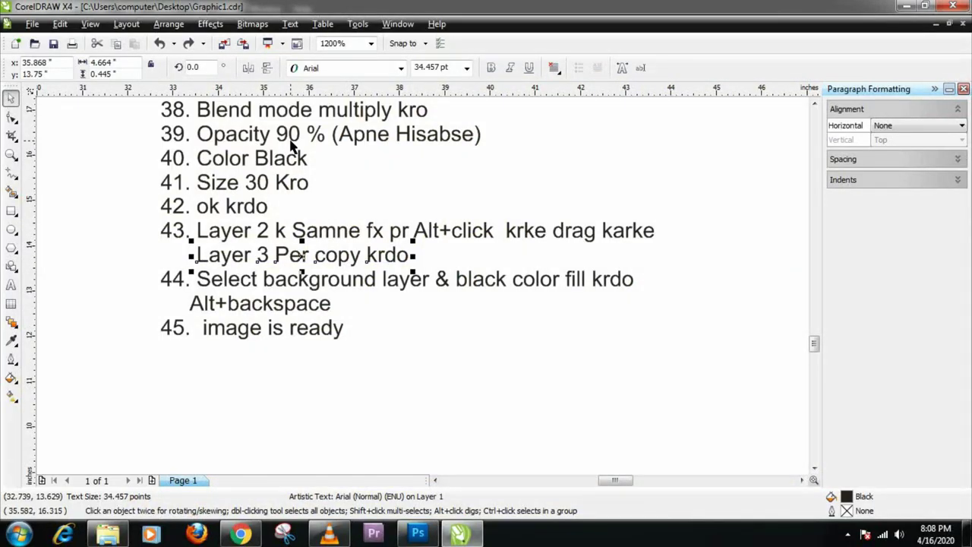
# Step: Change note 41 to 'Size 50 Kro' and append '(Apne Hisabse)' copied from line 39
pyautogui.doubleClick(256, 182)
pyautogui.press('BackSpace')
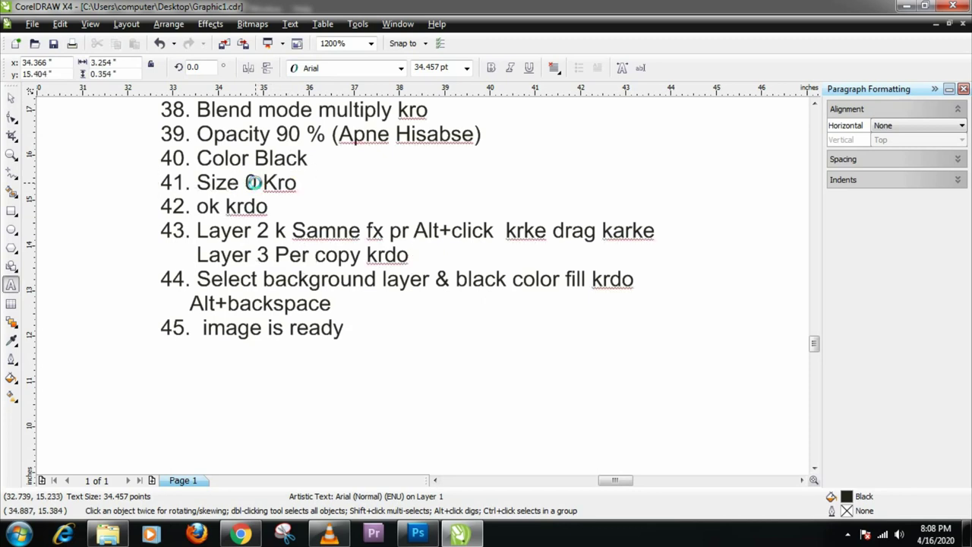
pyautogui.write('5')
pyautogui.moveTo(332, 138); pyautogui.dragTo(508, 139)
pyautogui.click(508, 139)
pyautogui.click(310, 183)
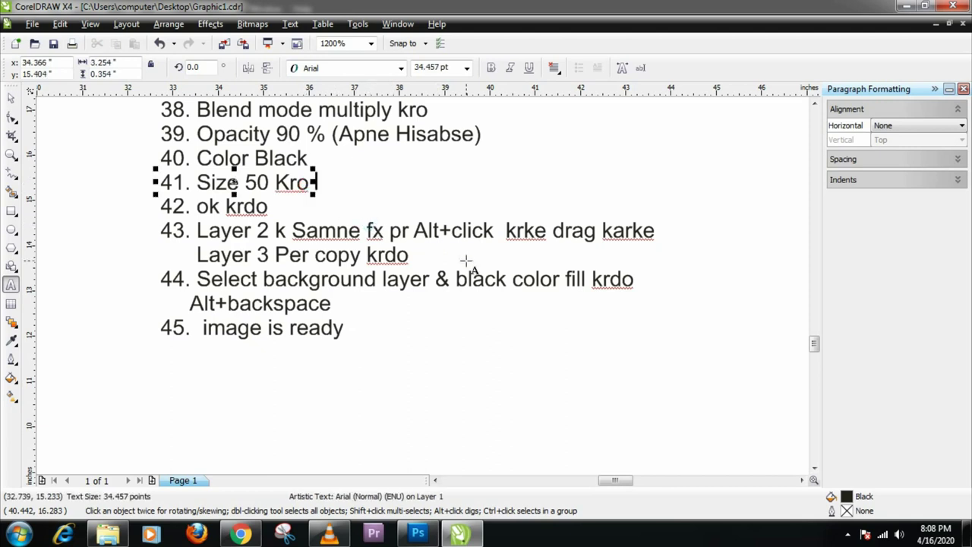
pyautogui.moveTo(332, 135); pyautogui.dragTo(509, 135)
pyautogui.hotkey('ctrl', 'c')
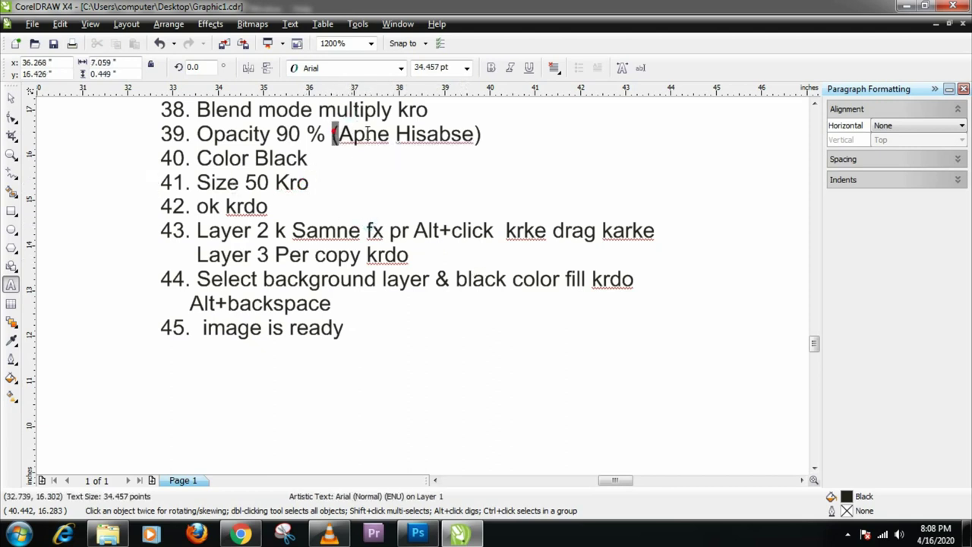
pyautogui.click(307, 183)
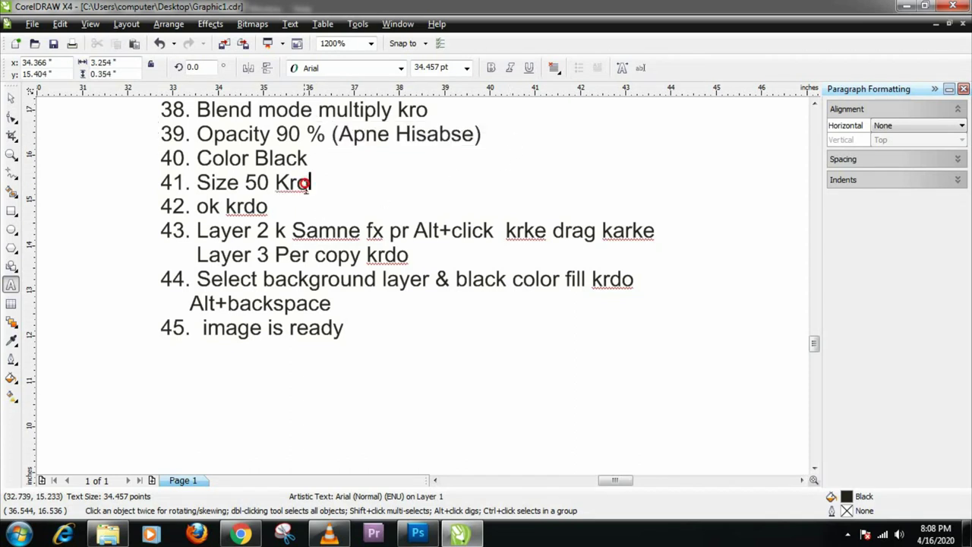
pyautogui.hotkey('ctrl', 'v')
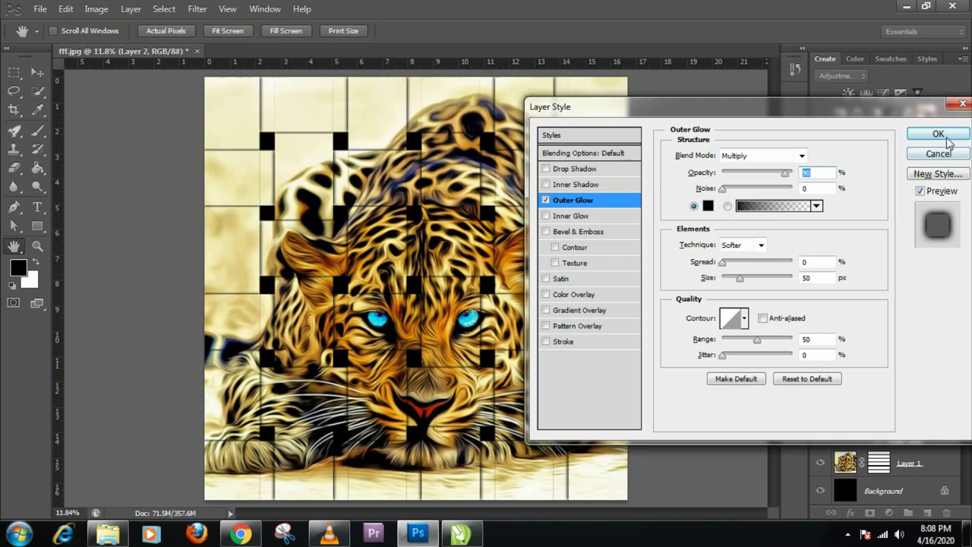
# Step: Apply Layer 2's outer glow, select Layer 3, and discard an accidental opacity change
pyautogui.click(938, 134)
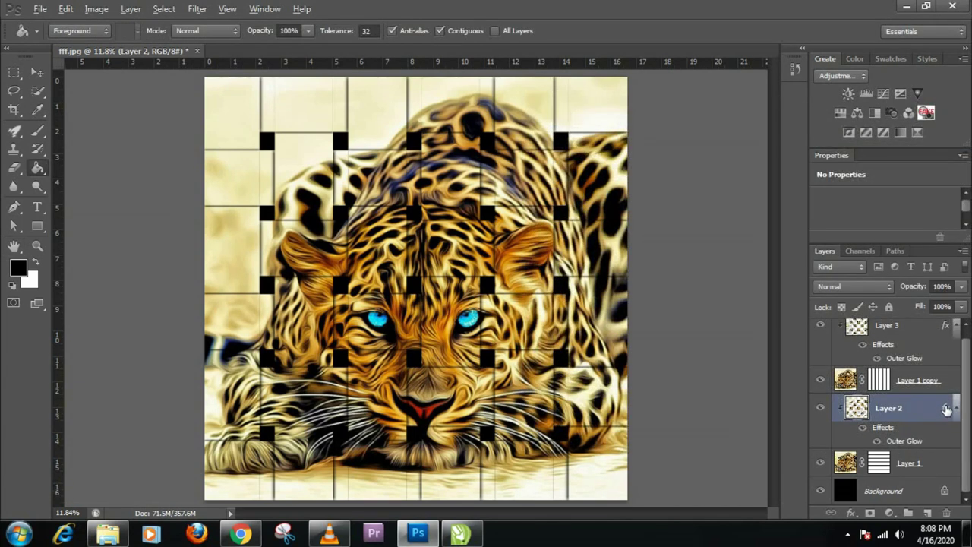
pyautogui.press('alt')
pyautogui.click(904, 360)
pyautogui.doubleClick(904, 358)
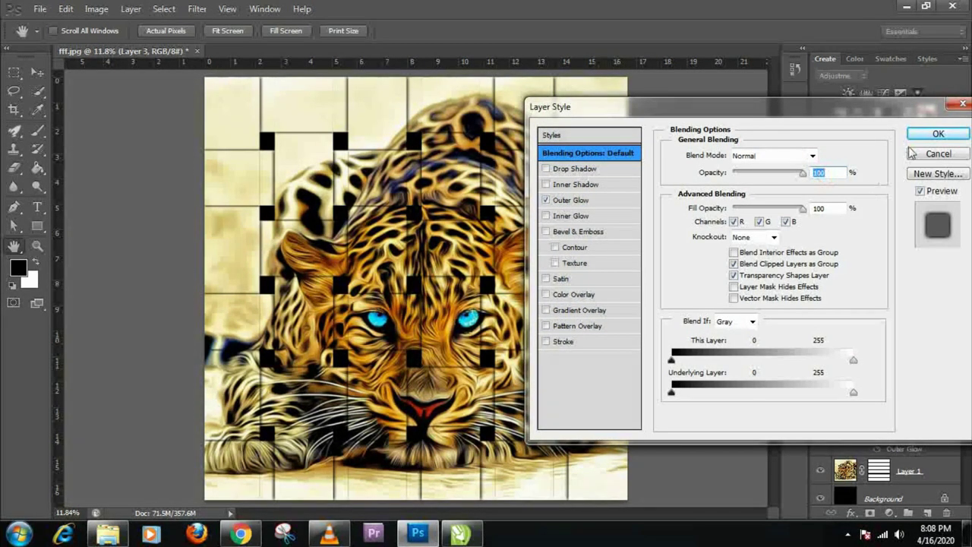
pyautogui.write('9')
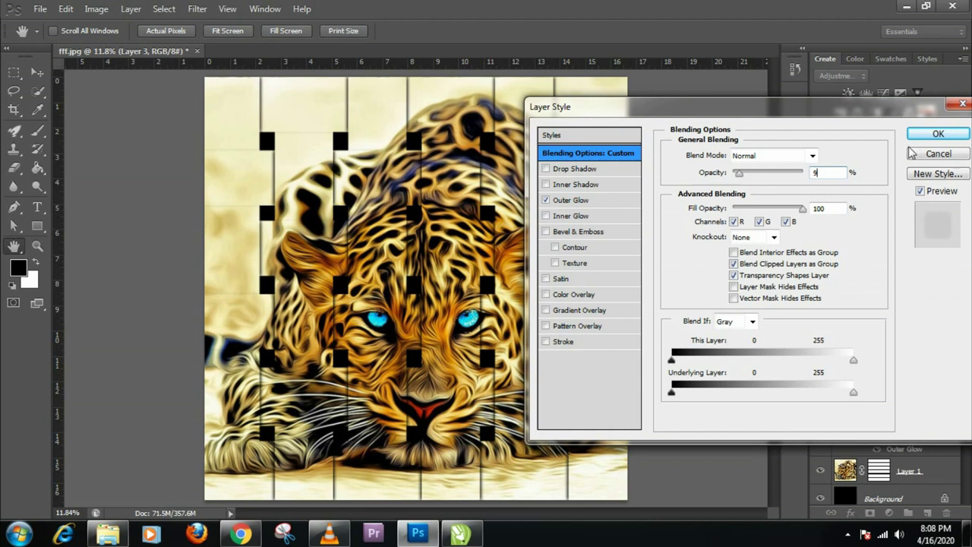
pyautogui.click(912, 152)
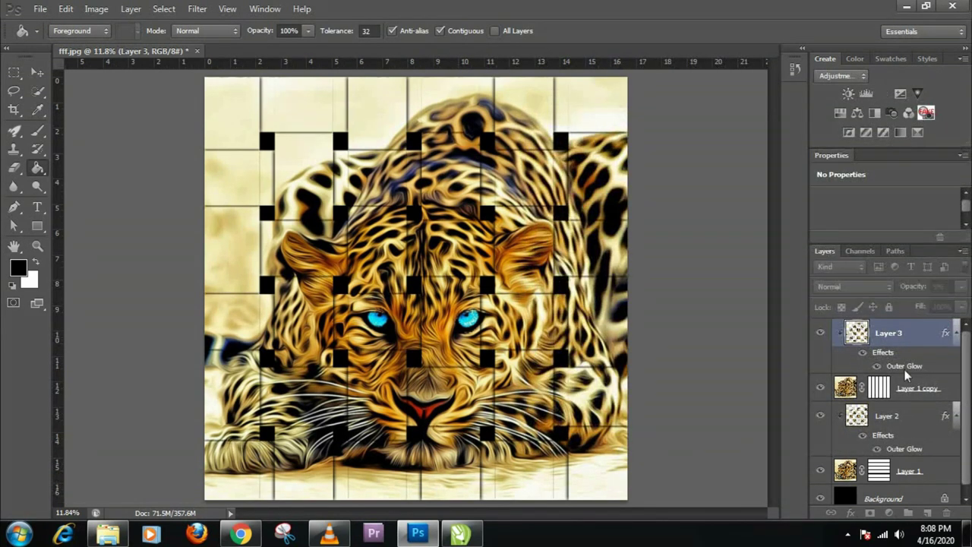
# Step: Set Layer 3's outer glow size to 50 px and apply it
pyautogui.doubleClick(903, 367)
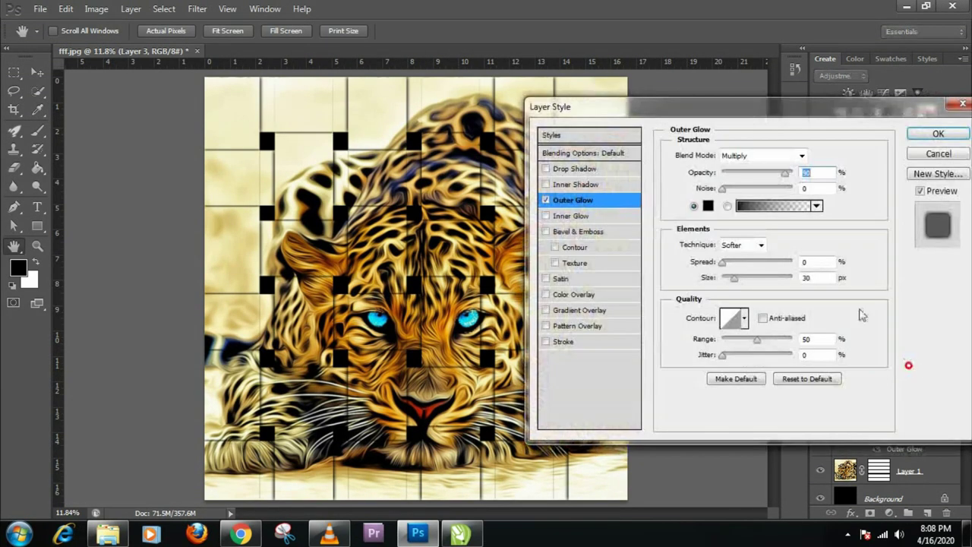
pyautogui.click(818, 172)
pyautogui.click(807, 278)
pyautogui.write('50')
pyautogui.press('Tab')
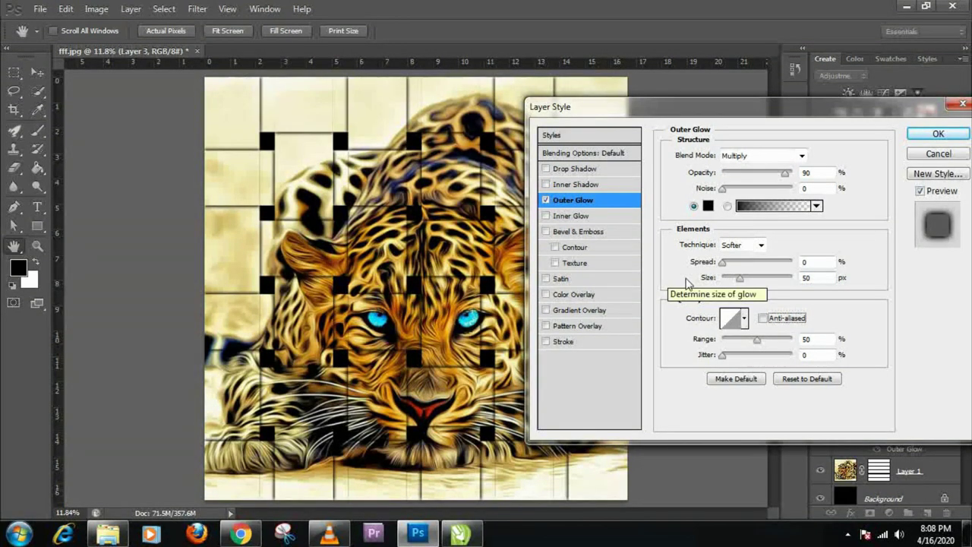
pyautogui.click(934, 134)
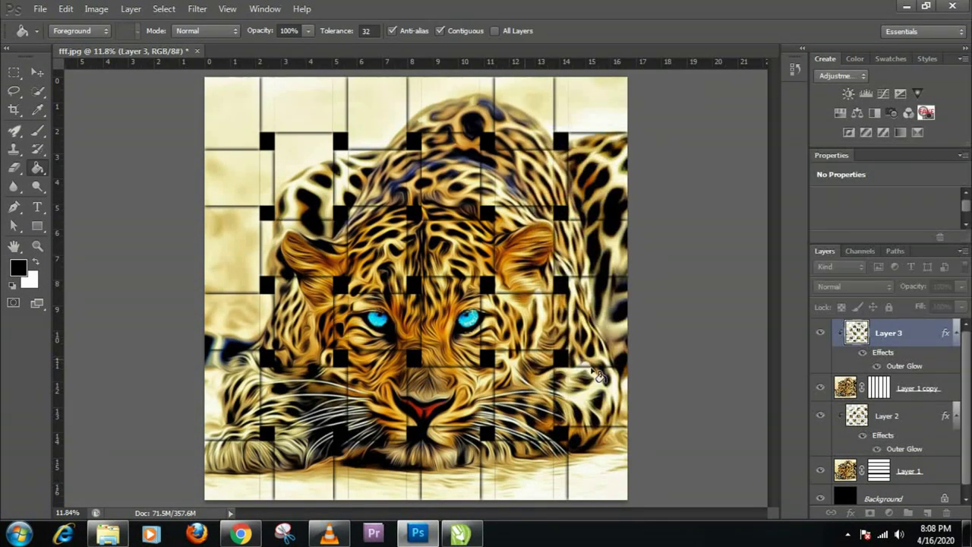
# Step: Check note 45 'image is ready' in CorelDRAW, then return to Photoshop
pyautogui.hotkey('alt', 'Tab')
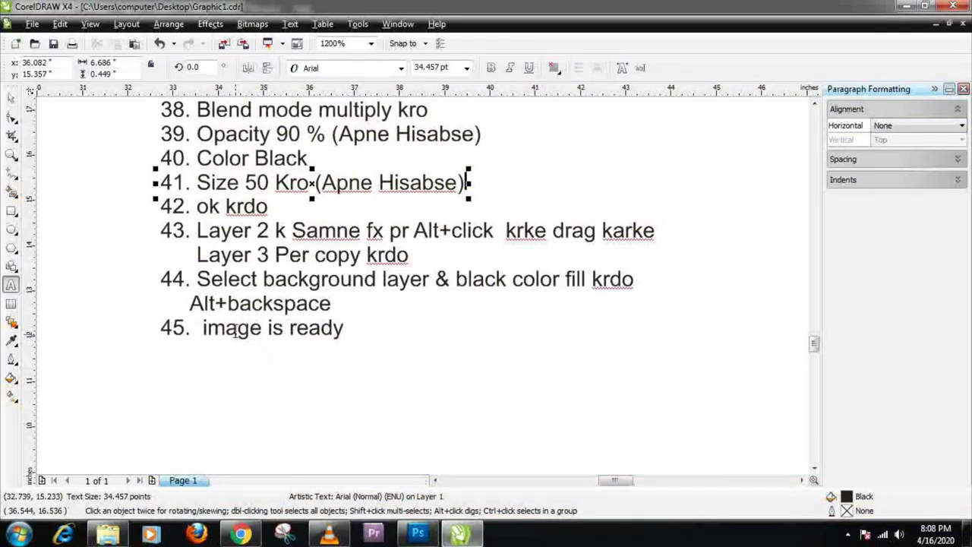
pyautogui.click(11, 98)
pyautogui.click(253, 332)
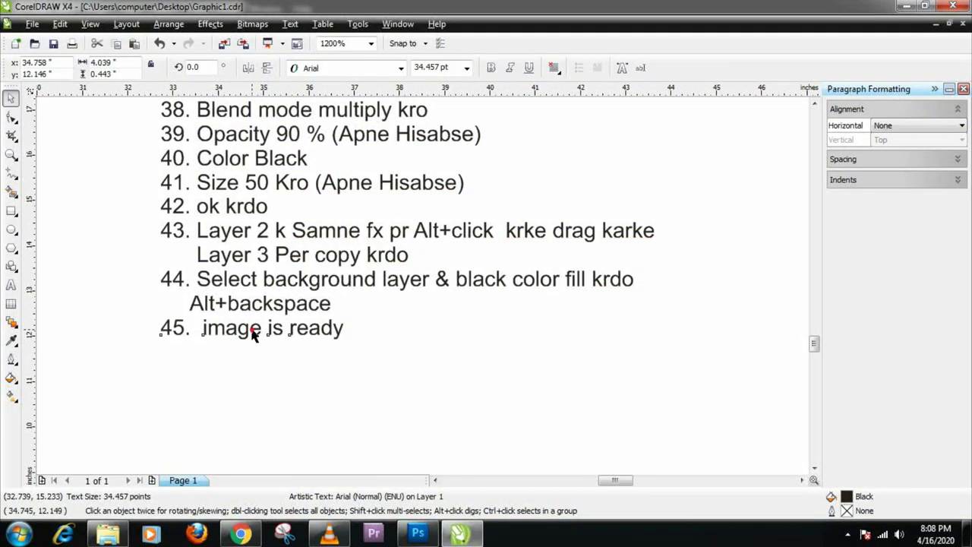
pyautogui.click(469, 386)
pyautogui.hotkey('alt', 'Tab')
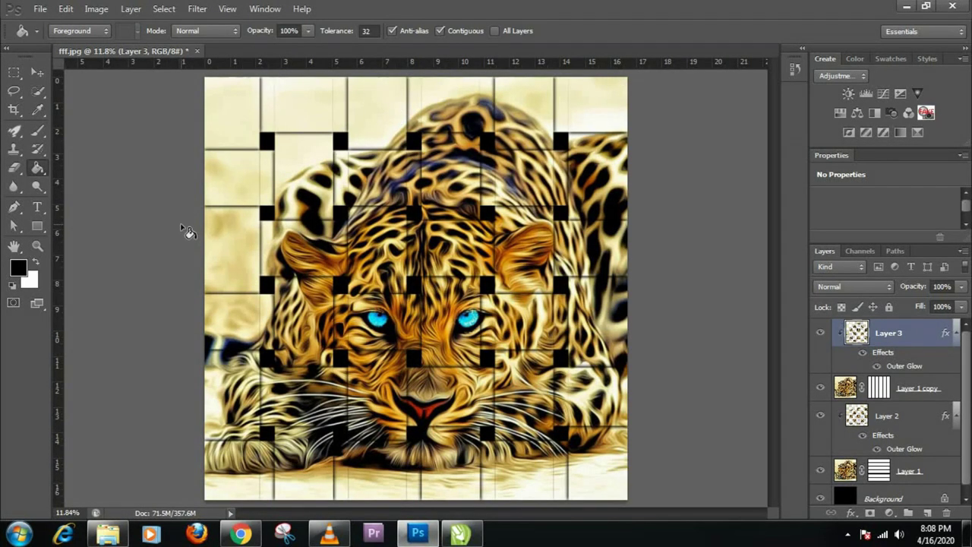
# Step: Display the woven leopard image full screen on black with side panels hidden
pyautogui.press('f')
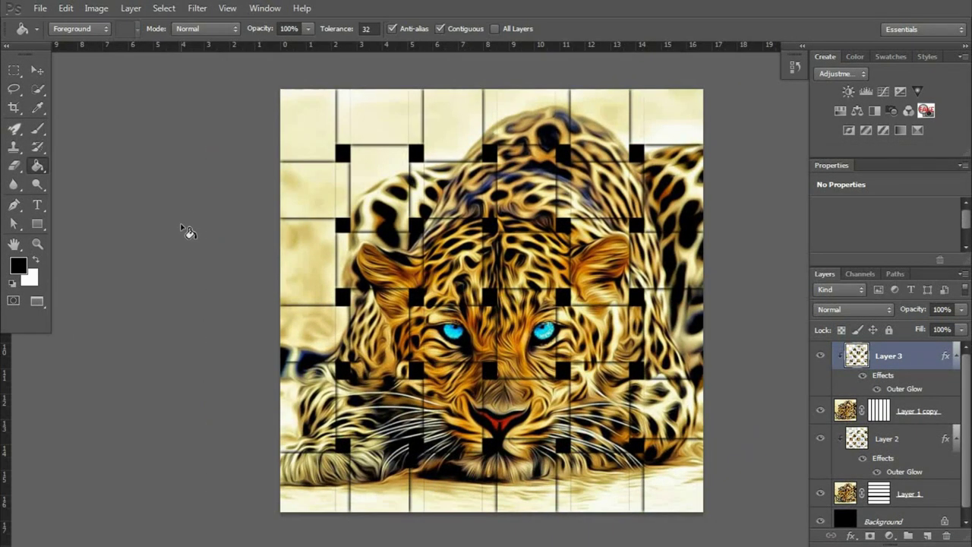
pyautogui.press('f')
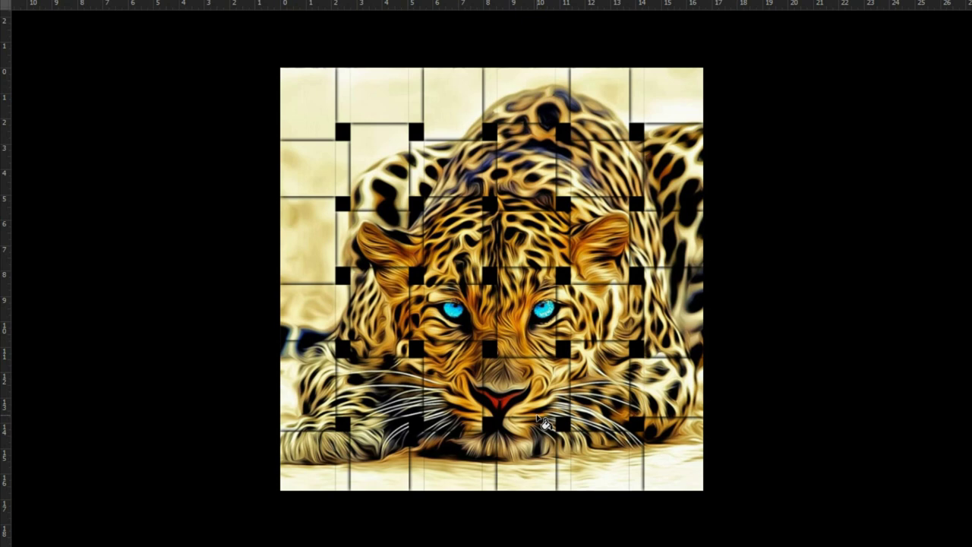
pyautogui.press('Tab')
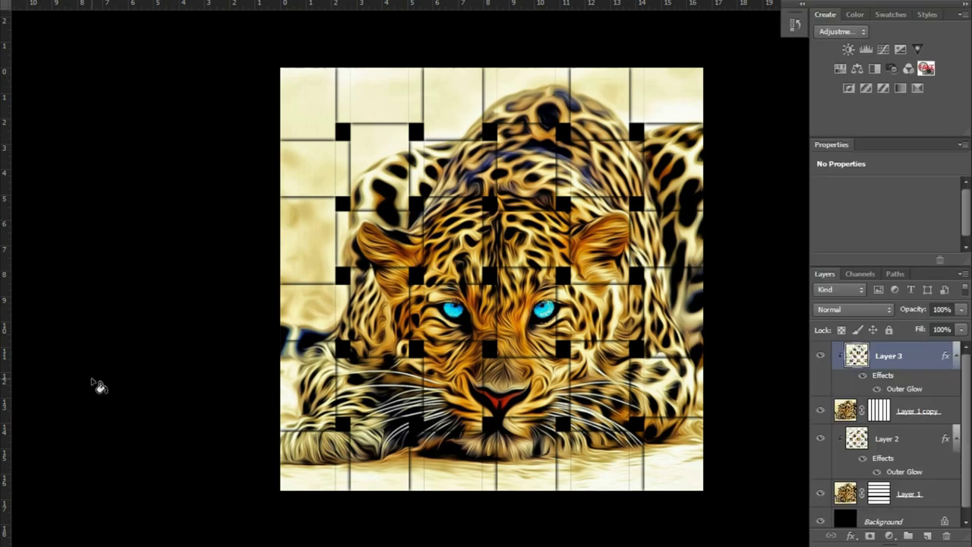
pyautogui.press('Tab')
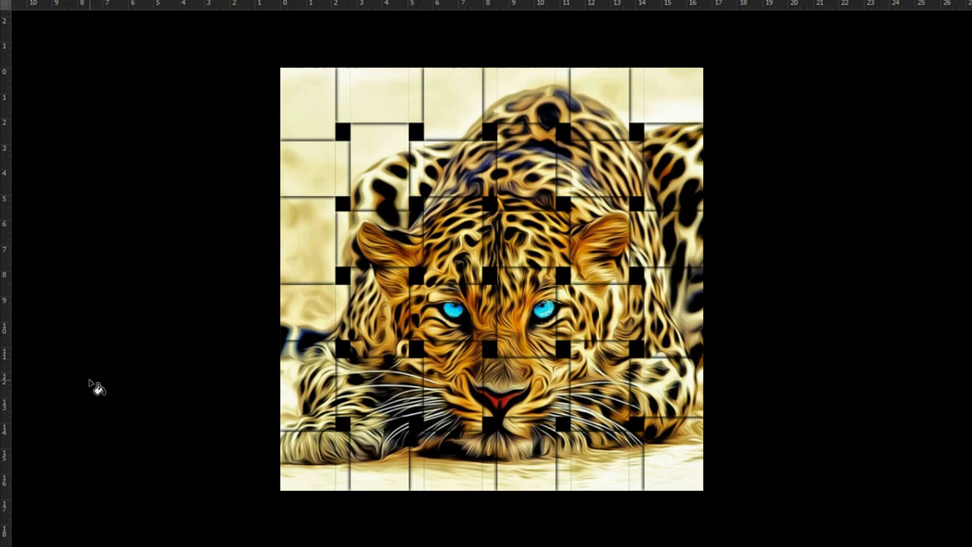
pyautogui.press('i')
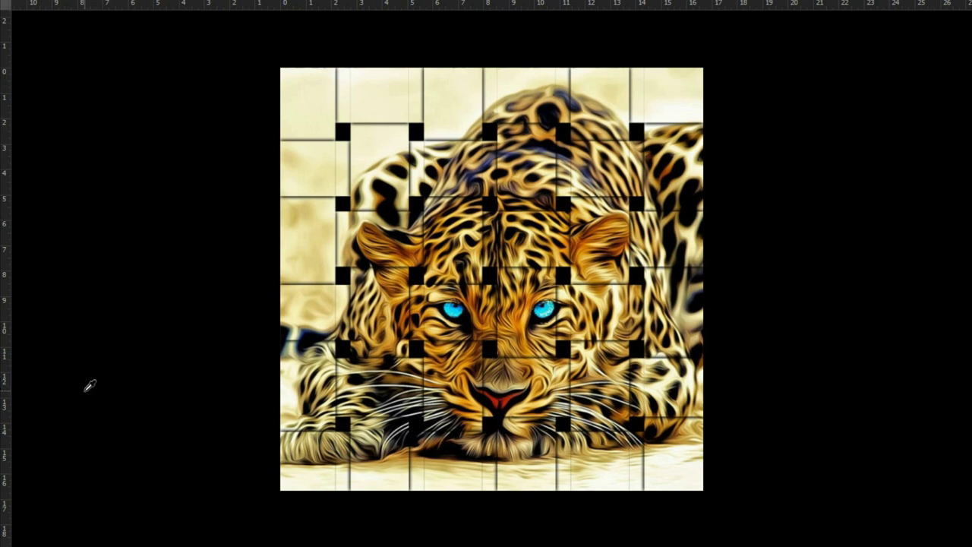